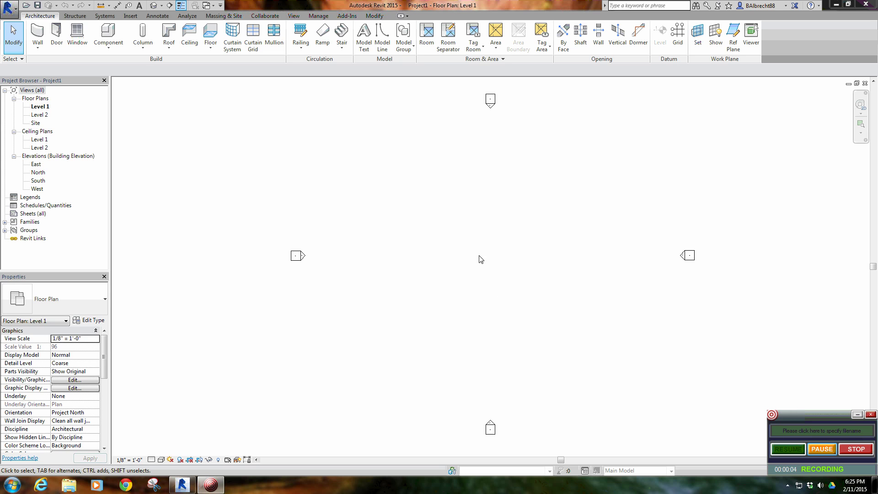
# - Draw a rectangle of Generic - 8" walls about 42'-6" wide by 32'-6" deep in the centre of the Level 1 plan
pyautogui.moveTo(474, 250)
pyautogui.mouseDown(button='middle')
pyautogui.moveTo(455, 253)
pyautogui.moveTo(468, 242)
pyautogui.mouseUp(button='middle')
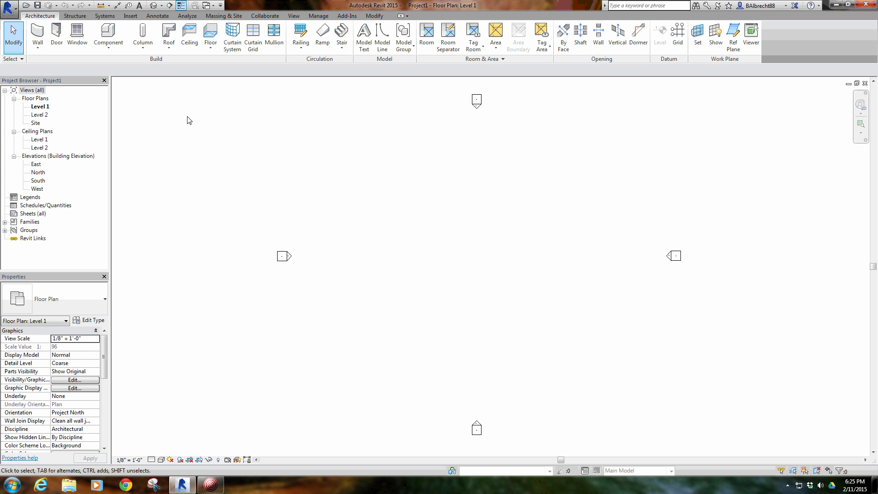
pyautogui.click(37, 33)
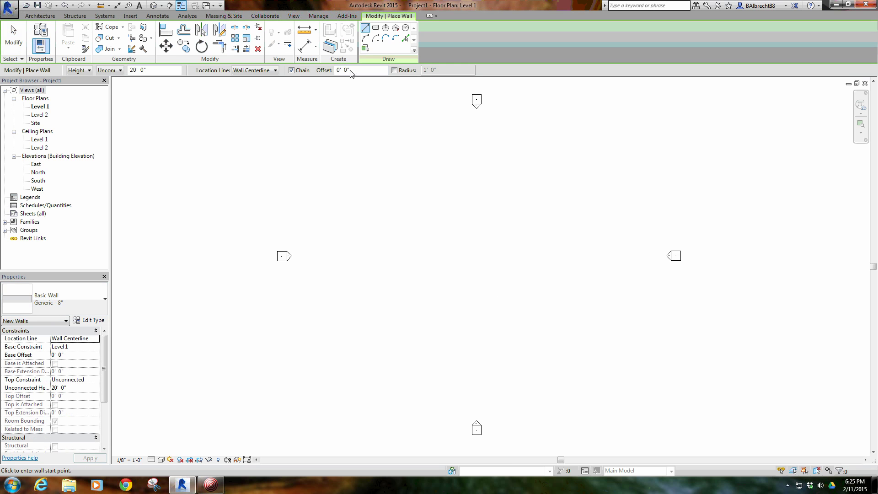
pyautogui.click(376, 28)
pyautogui.click(420, 213)
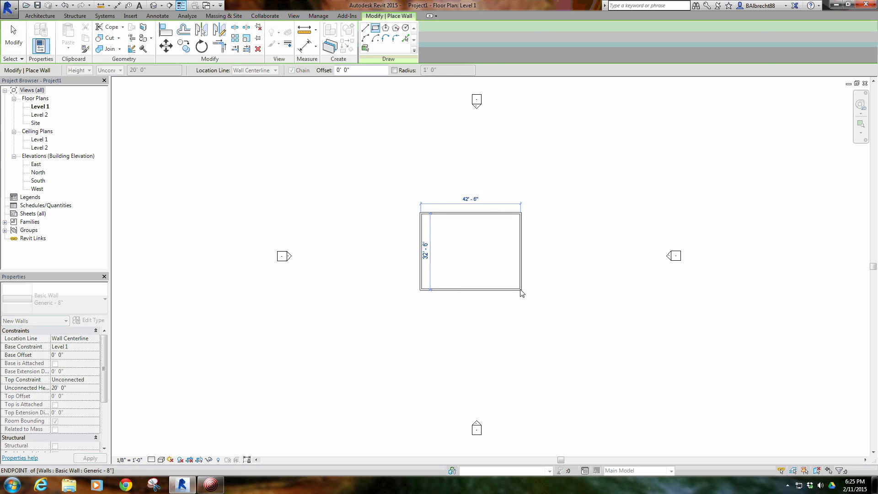
pyautogui.click(521, 290)
pyautogui.press('Escape')
pyautogui.scroll(1, 480, 248)
pyautogui.moveTo(484, 249); pyautogui.dragTo(467, 249, button='middle')
pyautogui.scroll(-1, 473, 276)
pyautogui.scroll(1, 471, 279)
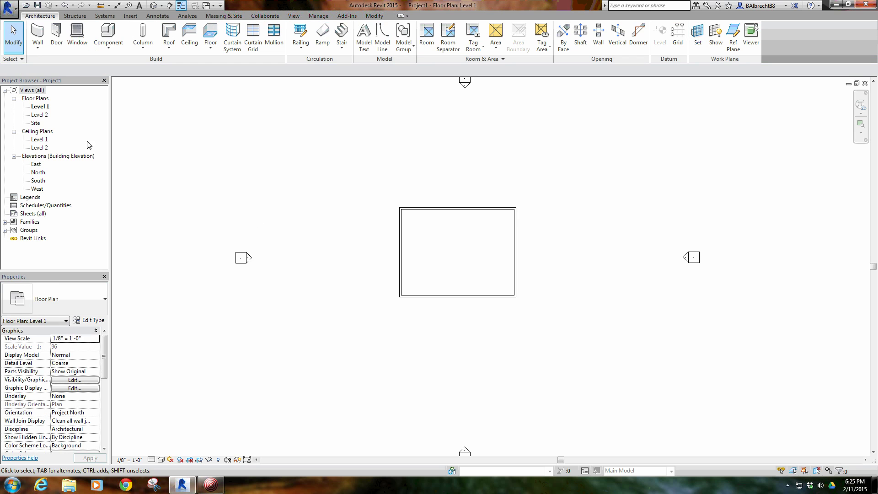
# - Open the Level 2 floor plan and draw two walls boxing in the building's upper-left corner, about 8'-6" deep
pyautogui.doubleClick(38, 116)
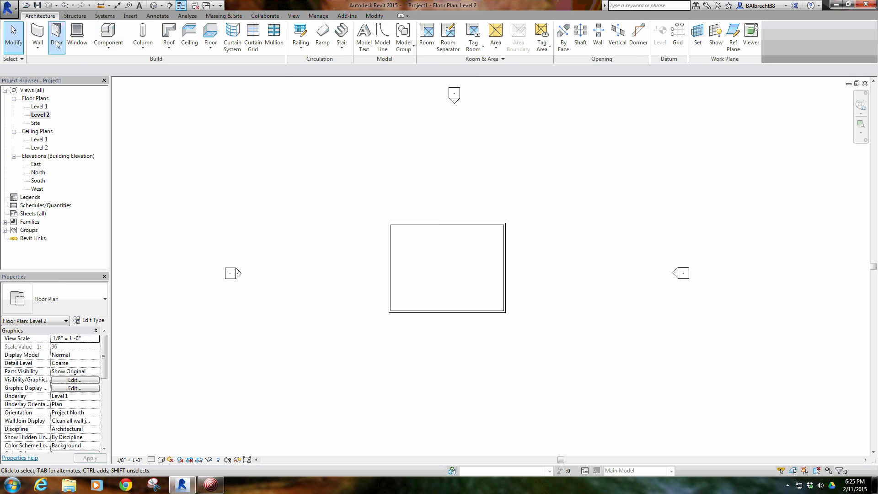
pyautogui.click(37, 36)
pyautogui.click(390, 247)
pyautogui.click(427, 247)
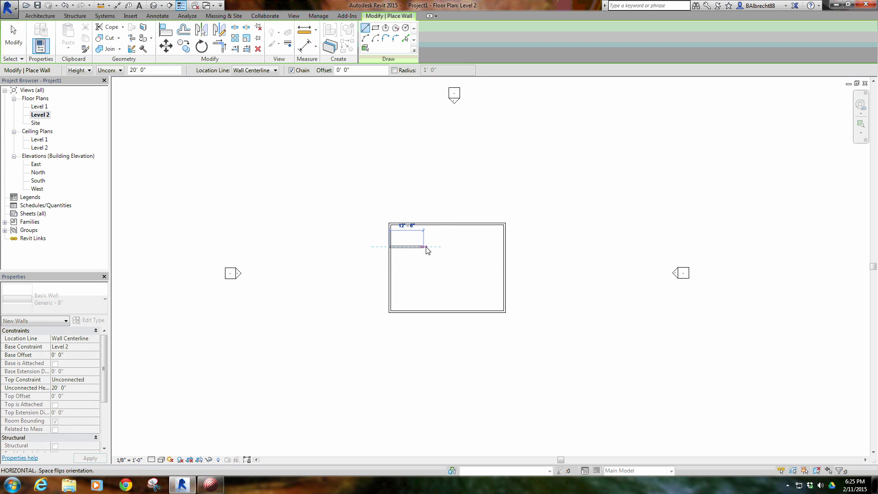
pyautogui.click(426, 224)
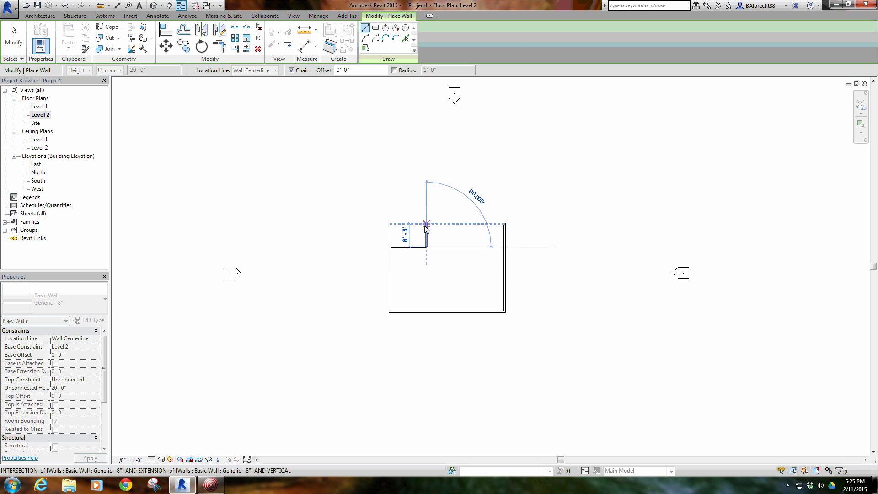
# - Draw two matching walls boxing in the building's upper-right corner, about 8'-6" deep, and end wall placement
pyautogui.click(479, 224)
pyautogui.click(479, 248)
pyautogui.click(508, 247)
pyautogui.rightClick(457, 172)
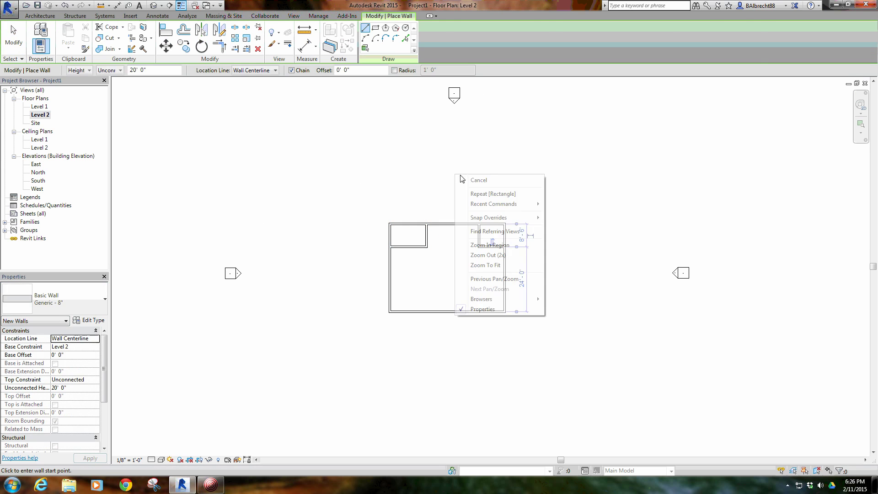
pyautogui.click(475, 177)
pyautogui.rightClick(463, 178)
pyautogui.click(498, 184)
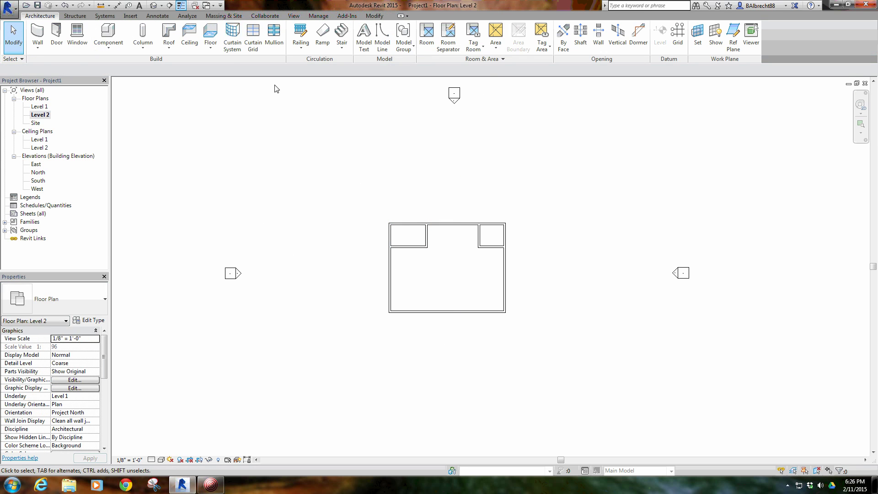
# - Shorten the building's top and side walls to meet the inner corner walls, leaving both upper corners notched out
pyautogui.click(405, 226)
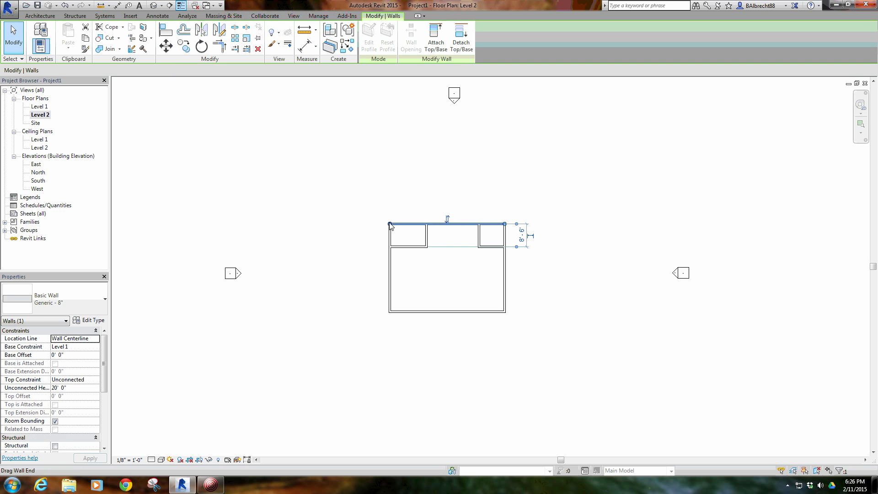
pyautogui.moveTo(390, 224); pyautogui.dragTo(427, 224)
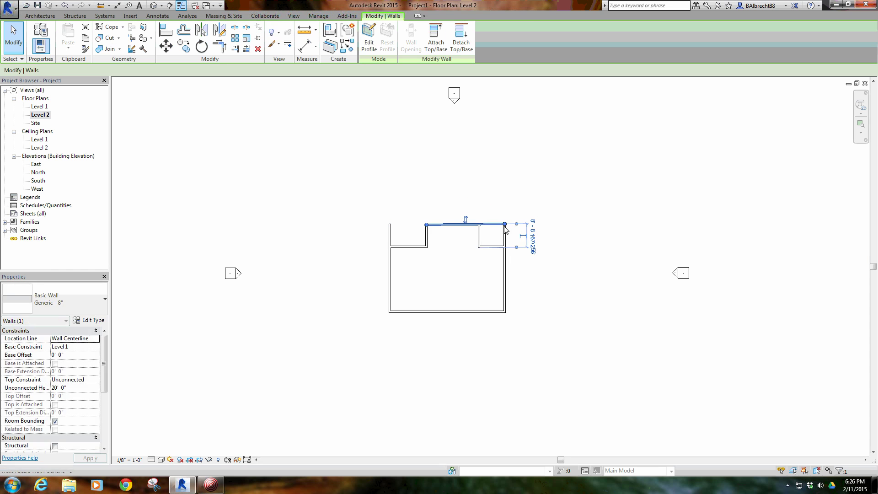
pyautogui.moveTo(505, 224); pyautogui.dragTo(506, 248)
pyautogui.click(498, 213)
pyautogui.click(505, 233)
pyautogui.click(393, 230)
pyautogui.click(390, 229)
pyautogui.moveTo(390, 225); pyautogui.dragTo(391, 247)
pyautogui.click(335, 210)
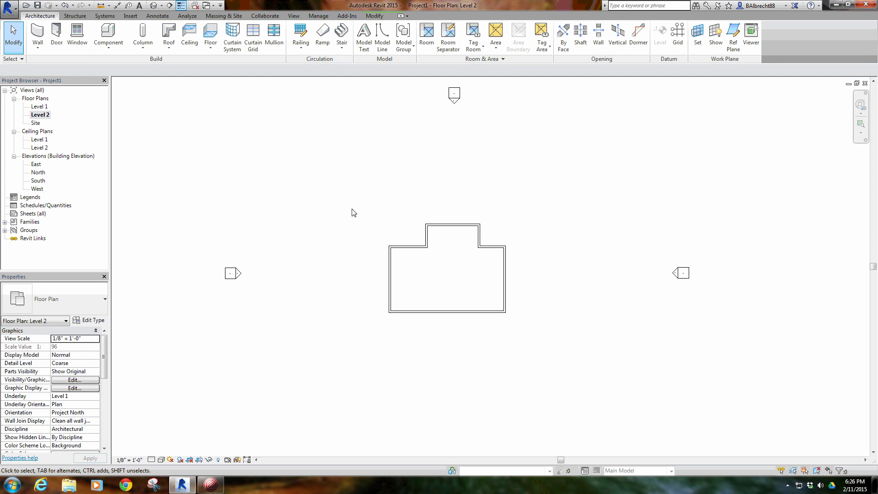
# - Compare the Level 1 and Level 2 floor plans to examine how the shortened walls affect the first floor
pyautogui.doubleClick(43, 108)
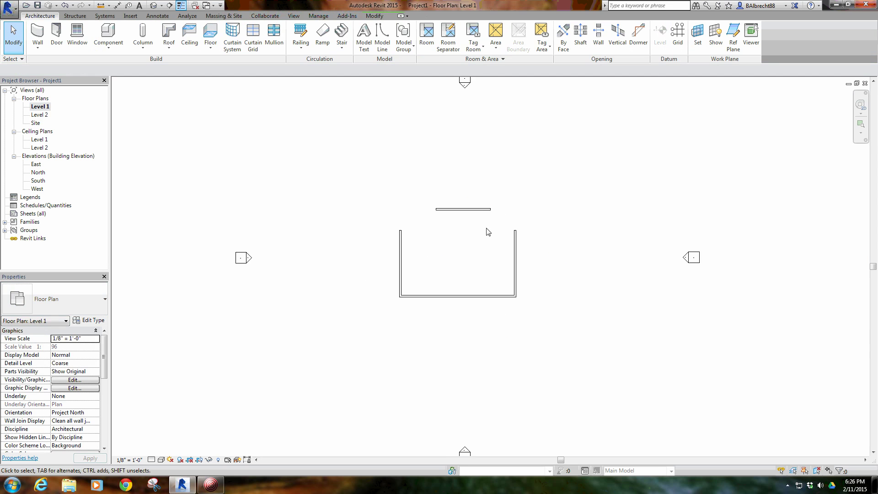
pyautogui.scroll(2, 425, 215)
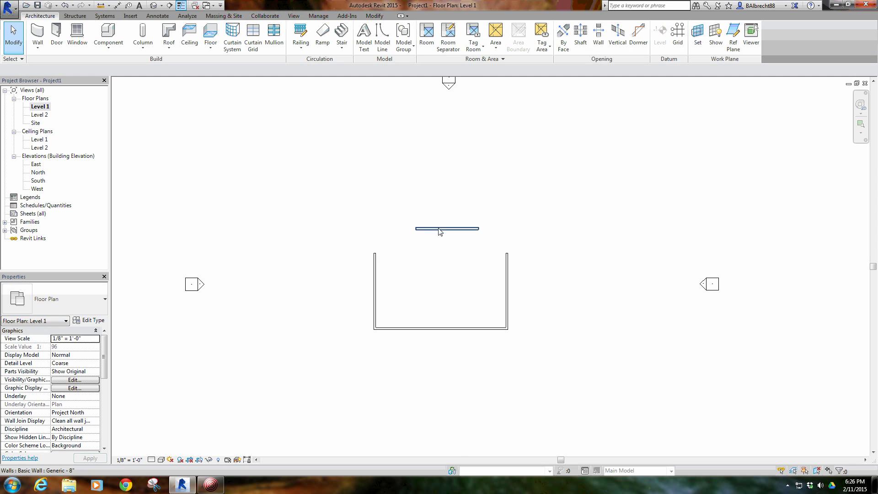
pyautogui.doubleClick(45, 114)
pyautogui.doubleClick(39, 107)
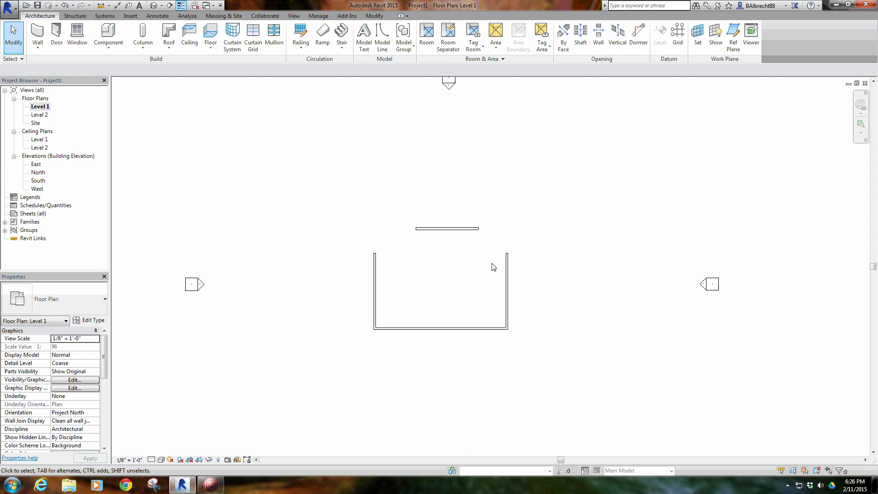
pyautogui.moveTo(547, 208); pyautogui.dragTo(368, 302)
pyautogui.click(327, 241)
pyautogui.moveTo(327, 190); pyautogui.dragTo(517, 377)
pyautogui.moveTo(289, 201); pyautogui.dragTo(578, 383)
pyautogui.click(286, 230)
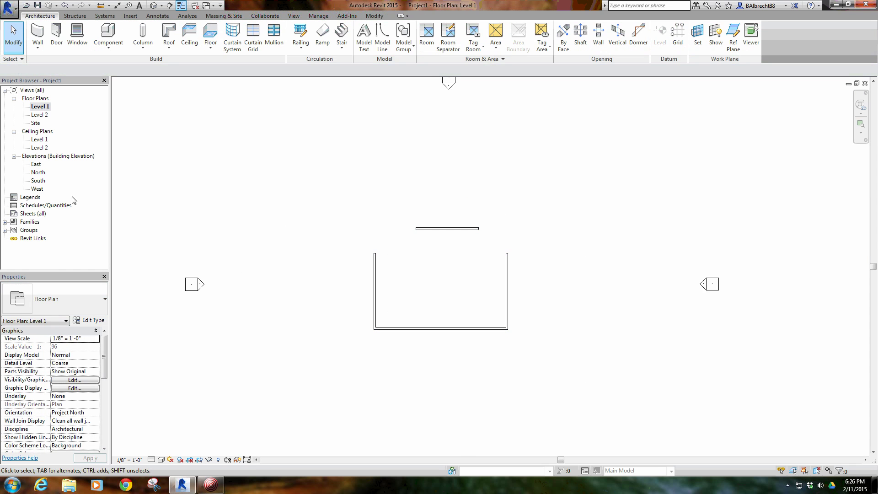
# - Delete the corner notch walls in the Level 2 plan and trim the top and side walls back into a full rectangle
pyautogui.doubleClick(40, 115)
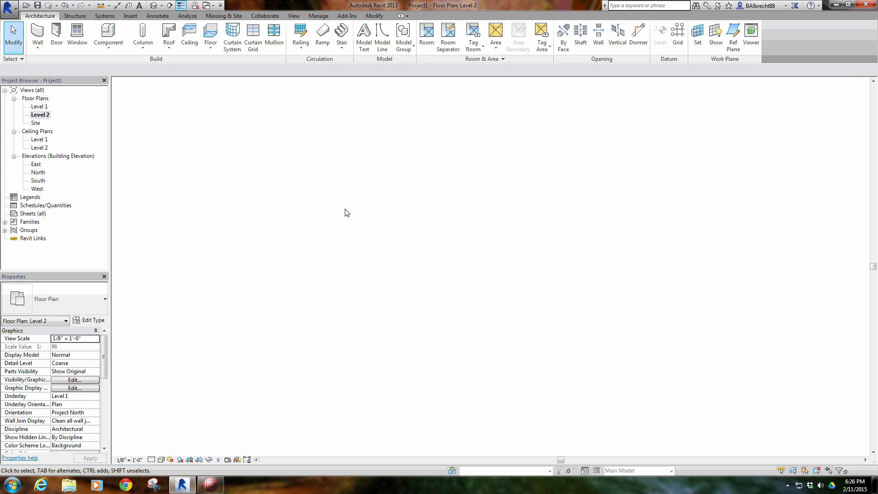
pyautogui.moveTo(459, 274); pyautogui.dragTo(443, 275, button='middle')
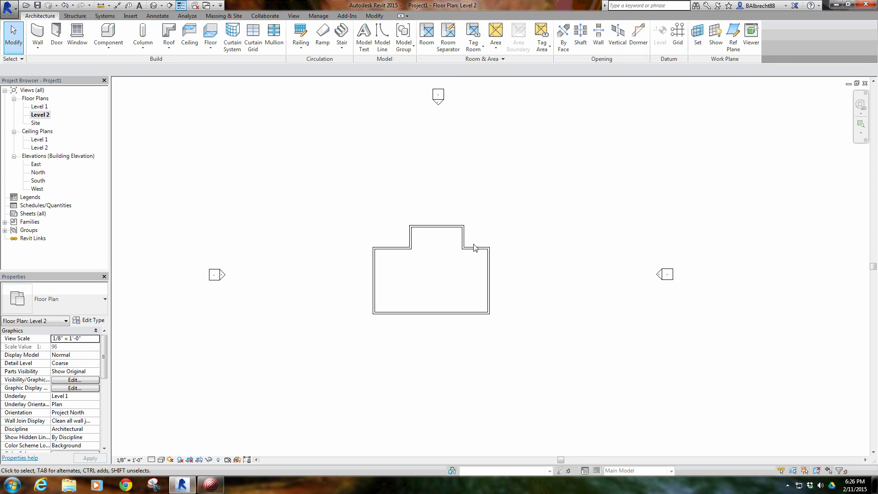
pyautogui.moveTo(459, 249); pyautogui.dragTo(396, 268)
pyautogui.press('Delete')
pyautogui.press('t')
pyautogui.press('r')
pyautogui.click(374, 252)
pyautogui.click(423, 226)
pyautogui.click(488, 259)
pyautogui.rightClick(444, 251)
pyautogui.click(466, 258)
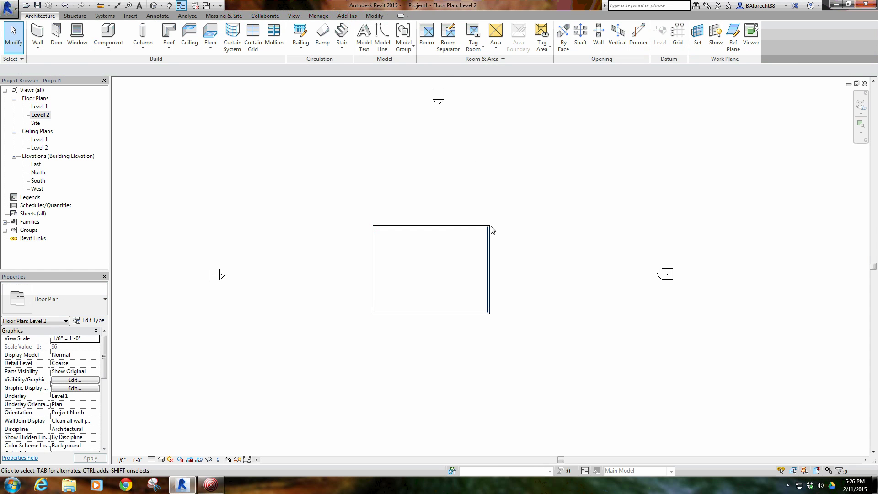
# - Select the four exterior walls, check them in the Level 1 plan and South elevation, and set their top constraint to Up to level: Level 2
pyautogui.moveTo(368, 328); pyautogui.dragTo(498, 215)
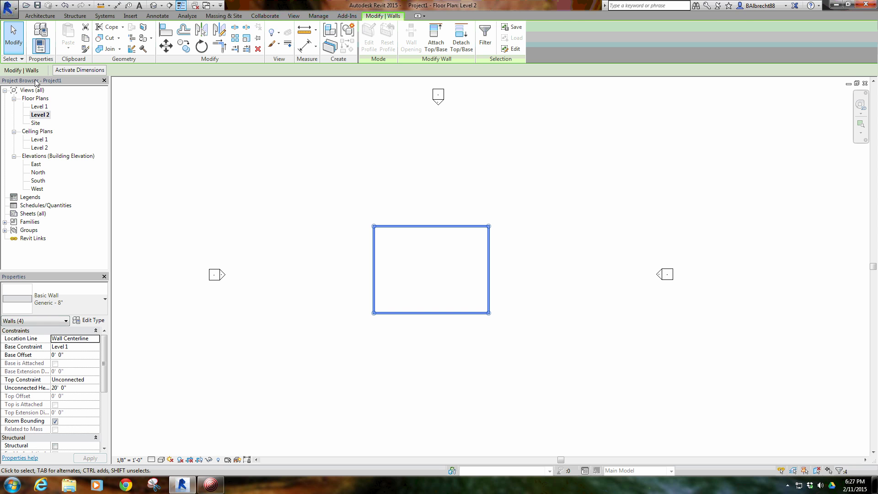
pyautogui.doubleClick(40, 106)
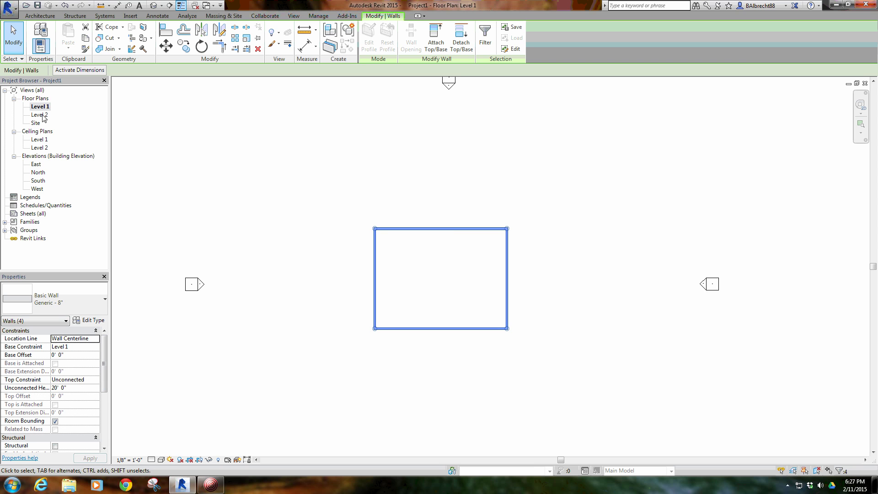
pyautogui.doubleClick(39, 181)
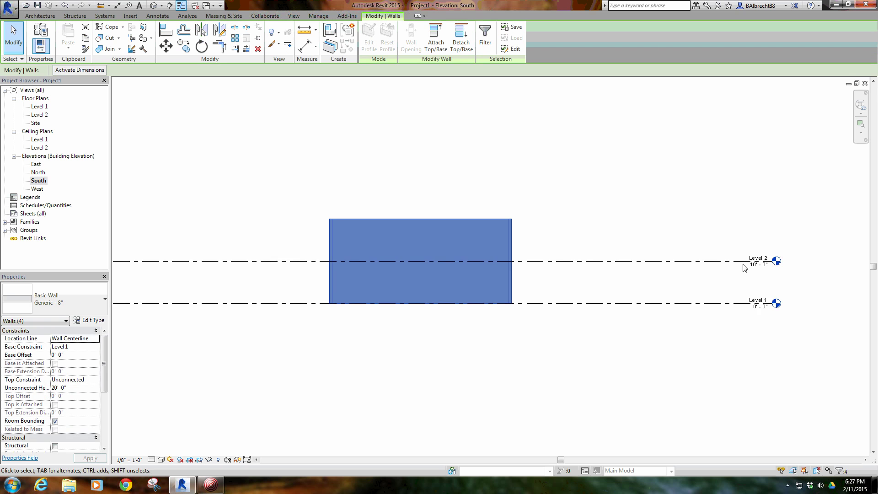
pyautogui.scroll(1, 754, 262)
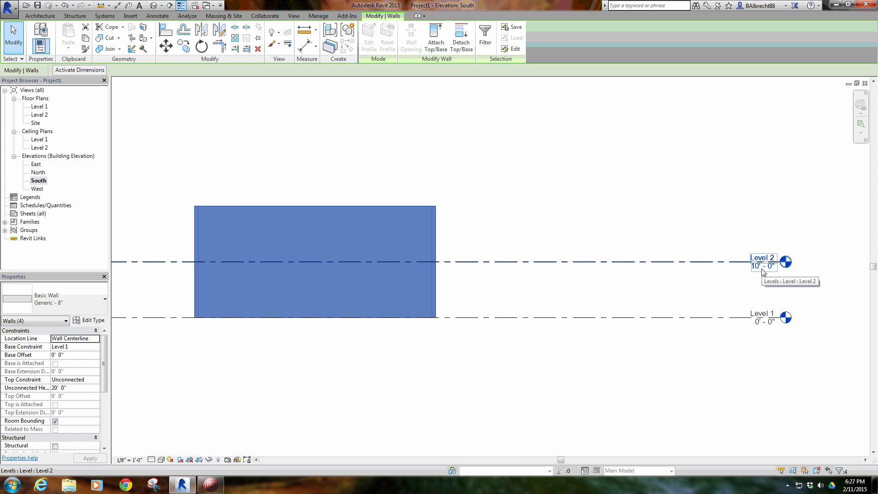
pyautogui.doubleClick(40, 115)
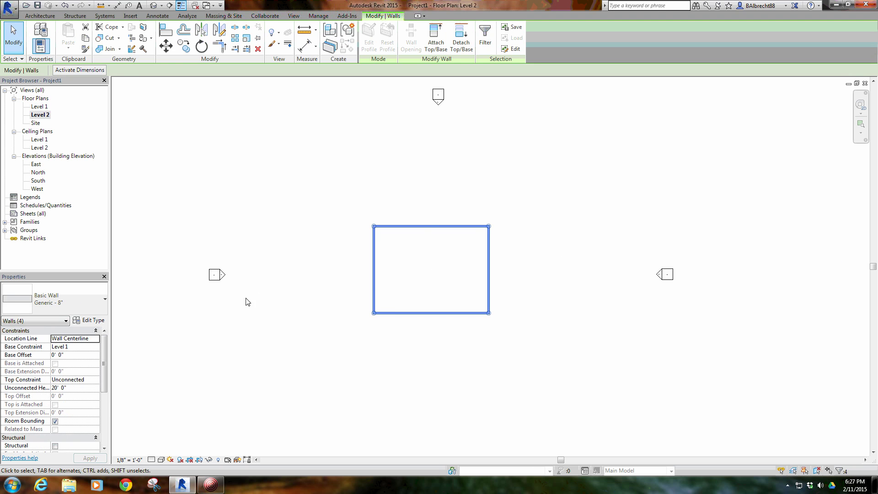
pyautogui.click(95, 380)
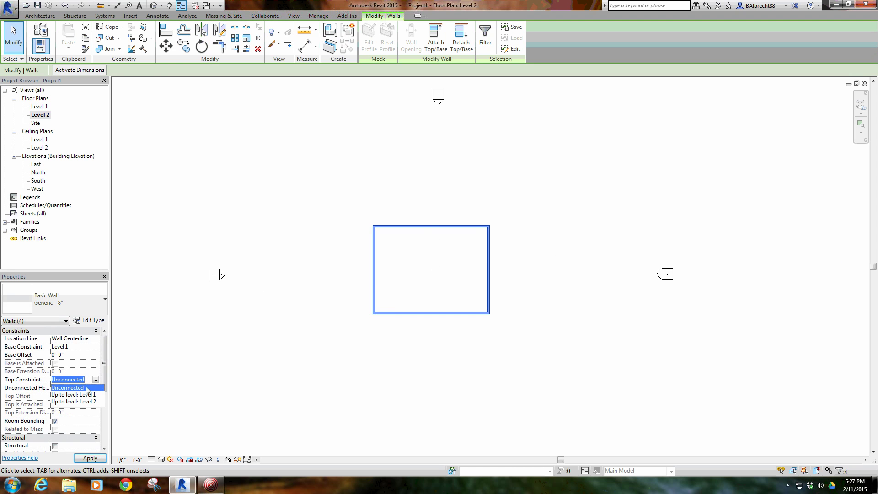
pyautogui.click(80, 402)
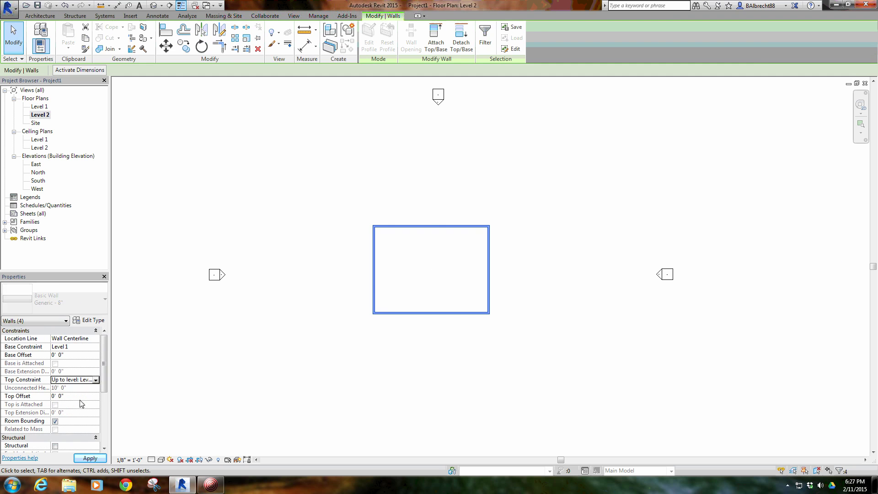
pyautogui.click(318, 228)
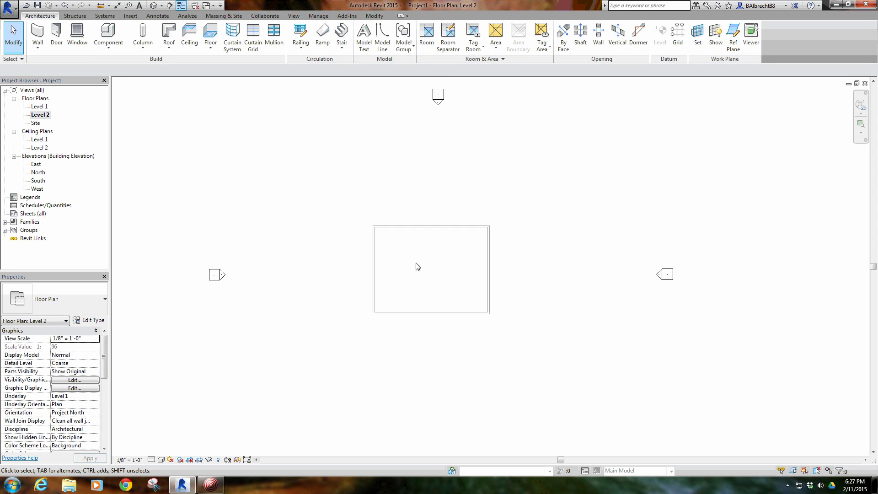
# - Draw two connected Level 2 walls across the building's upper-left corner, about 10'-6" wide with a vertical wall about 6'-9" long
pyautogui.scroll(3, 352, 235)
pyautogui.scroll(-1, 516, 326)
pyautogui.scroll(-2, 503, 288)
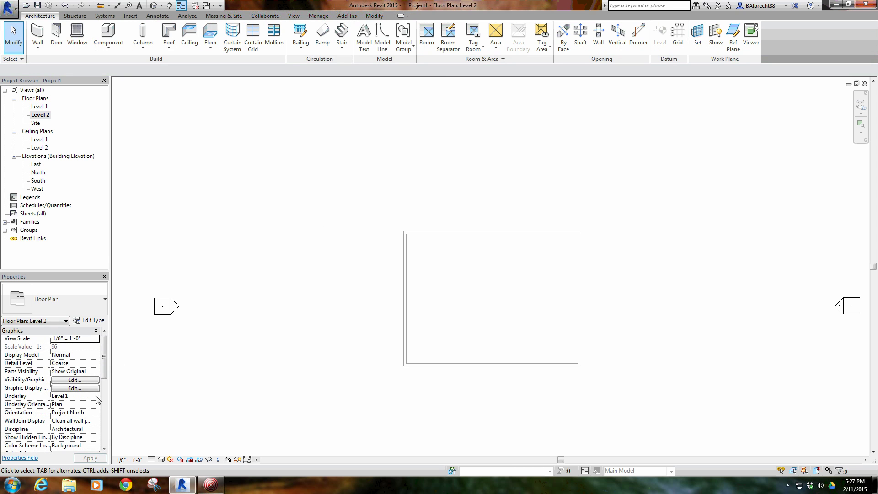
pyautogui.moveTo(462, 302); pyautogui.dragTo(445, 299, button='middle')
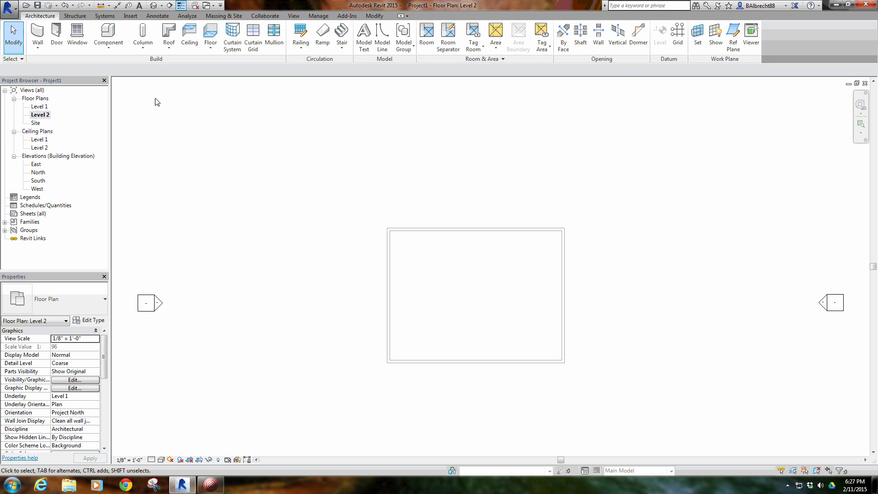
pyautogui.click(39, 33)
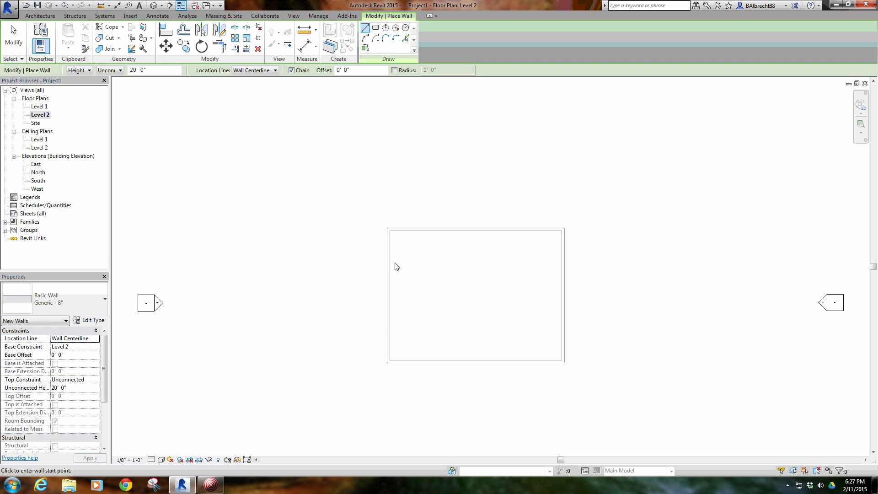
pyautogui.click(389, 262)
pyautogui.click(432, 259)
pyautogui.click(432, 232)
pyautogui.press('Escape')
# - Draw two connected Level 2 walls across the building's upper-right corner, with the vertical wall about 20'-6" from the left one
pyautogui.click(516, 232)
pyautogui.click(516, 255)
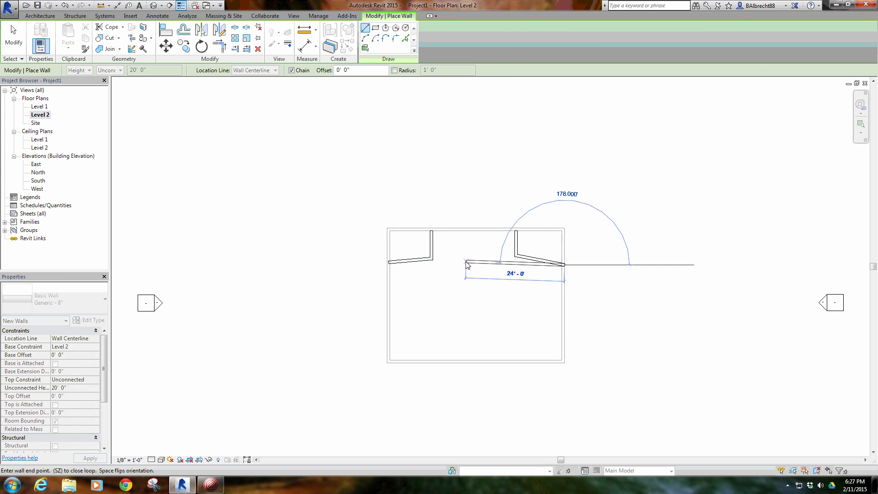
pyautogui.click(565, 266)
pyautogui.rightClick(461, 261)
pyautogui.click(488, 267)
pyautogui.moveTo(486, 325); pyautogui.dragTo(509, 314, button='middle')
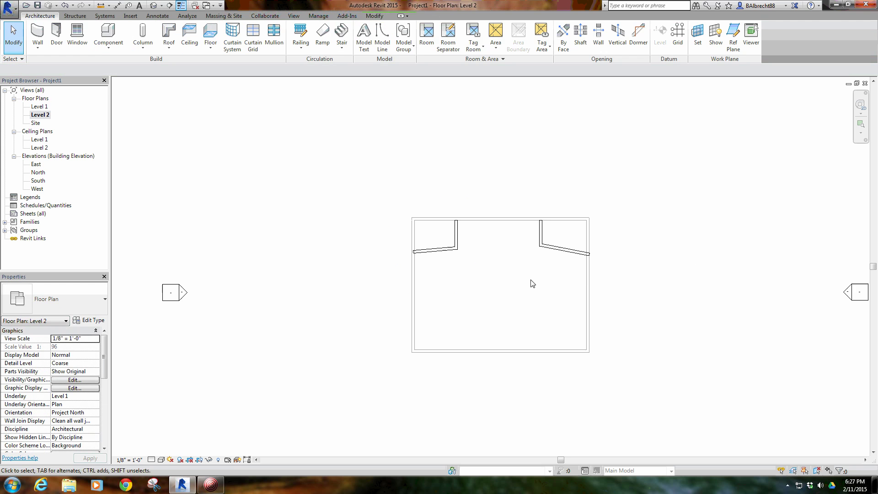
# - Examine how the four new corner walls sit against the underlaid Level 1 walls in the Level 2 plan
pyautogui.scroll(1, 489, 273)
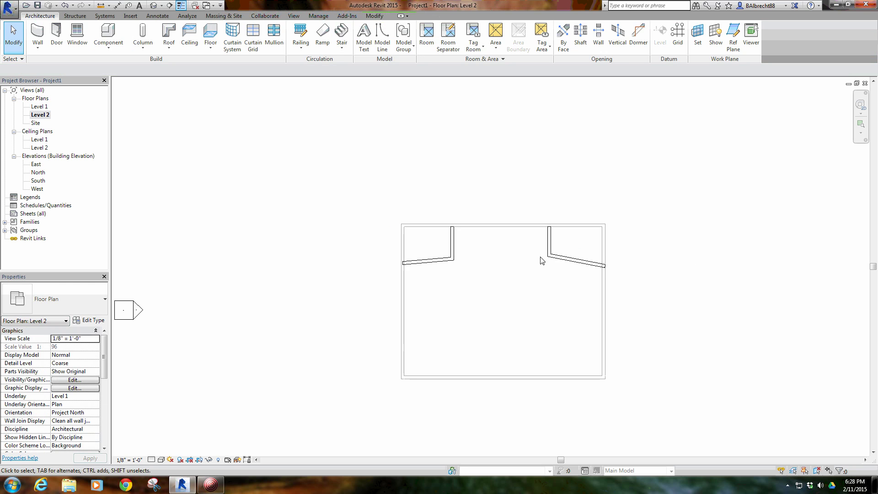
pyautogui.moveTo(490, 308); pyautogui.dragTo(458, 301, button='middle')
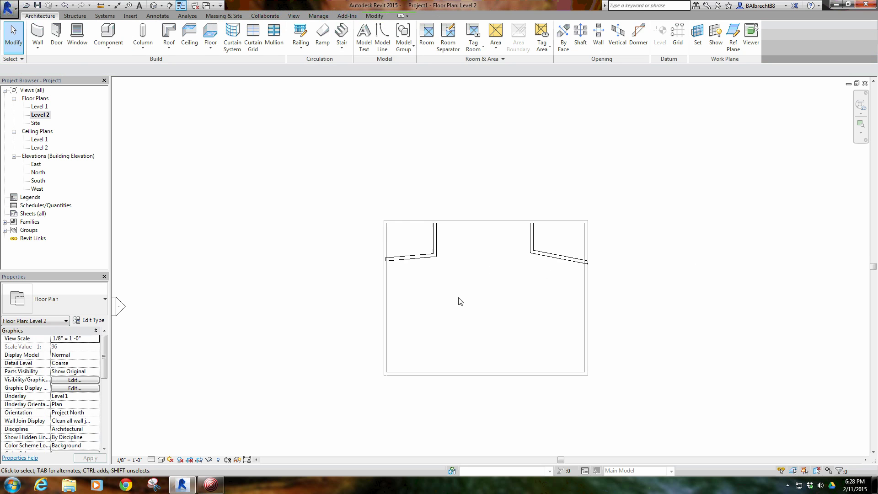
pyautogui.click(412, 256)
pyautogui.click(435, 240)
pyautogui.scroll(2, 402, 300)
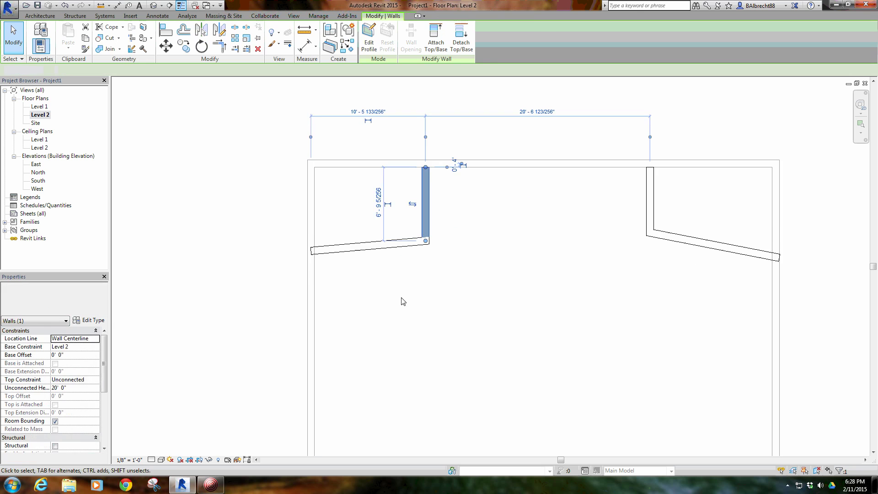
pyautogui.press('Escape')
pyautogui.scroll(3, 333, 261)
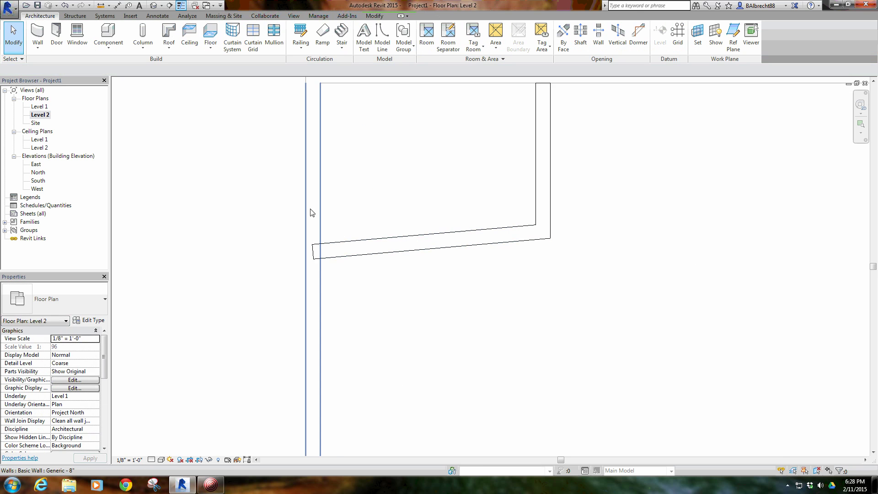
pyautogui.scroll(-1, 430, 280)
pyautogui.scroll(-5, 430, 278)
pyautogui.moveTo(523, 284); pyautogui.dragTo(409, 279, button='middle')
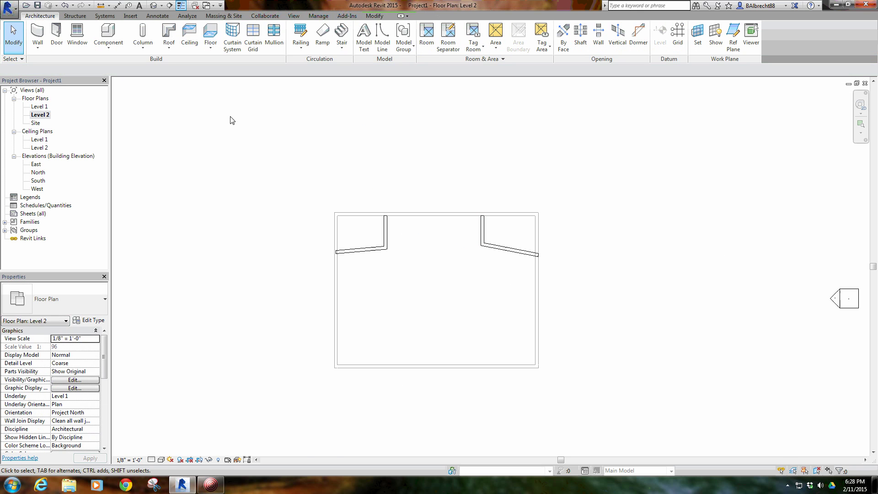
# - Turn off the thin lines display so the Level 2 walls show with their real line weights
pyautogui.click(182, 7)
pyautogui.scroll(4, 389, 250)
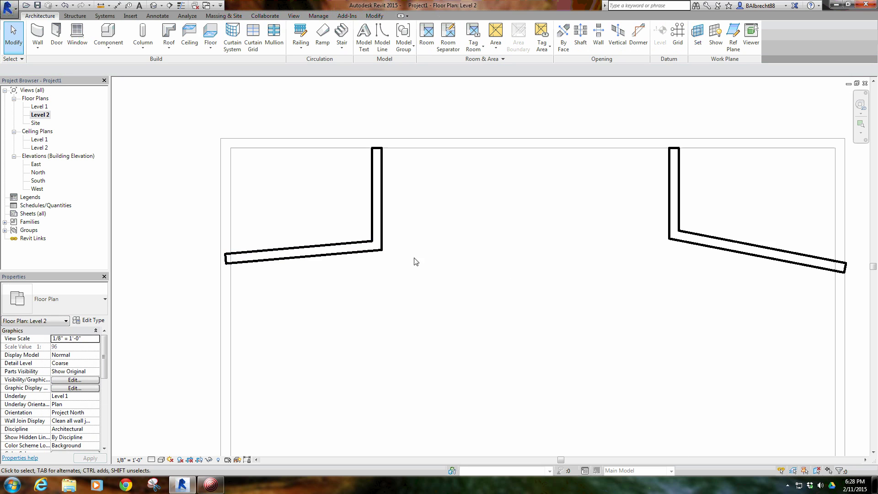
pyautogui.scroll(-4, 389, 256)
pyautogui.moveTo(417, 274); pyautogui.dragTo(399, 235, button='middle')
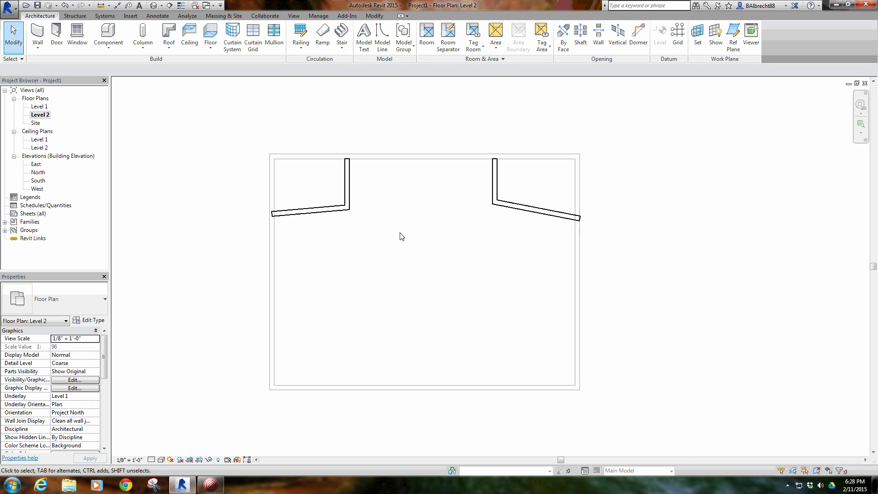
# - Switch the Level 2 plan's underlay to None and back to Level 1
pyautogui.click(95, 397)
pyautogui.click(96, 397)
pyautogui.click(67, 404)
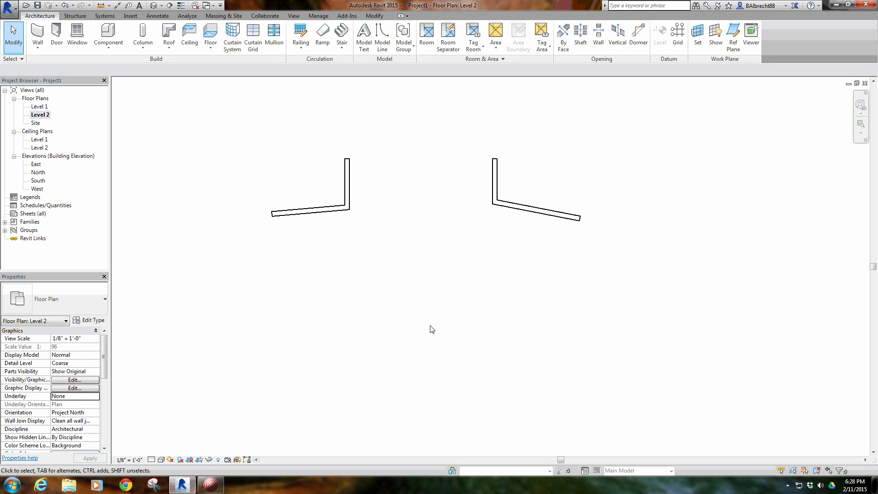
pyautogui.moveTo(466, 302); pyautogui.dragTo(507, 292, button='middle')
pyautogui.moveTo(530, 210); pyautogui.dragTo(513, 197, button='middle')
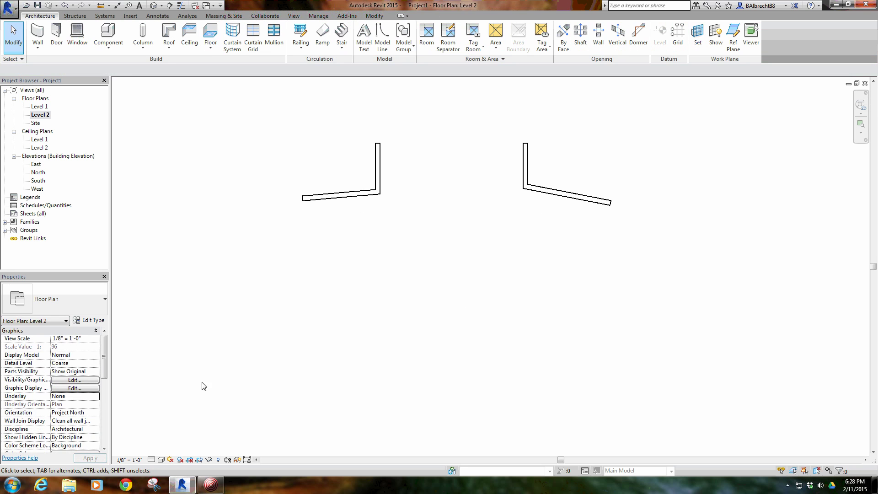
pyautogui.click(96, 396)
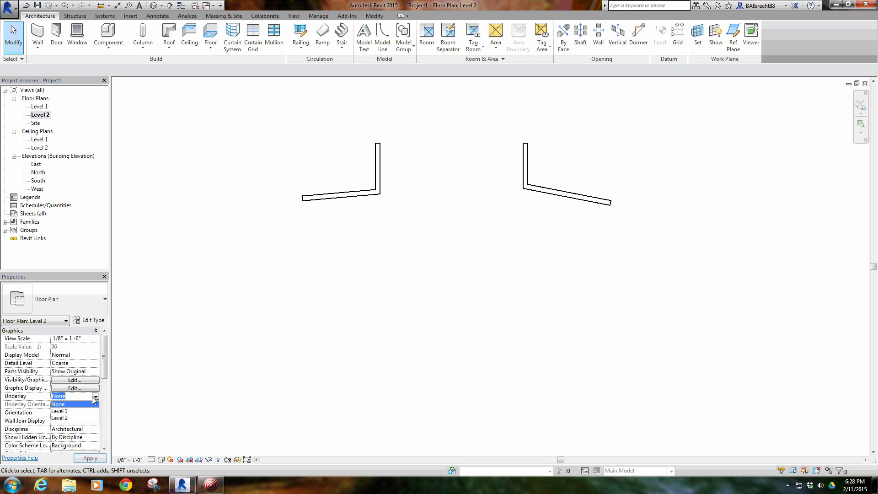
pyautogui.click(60, 411)
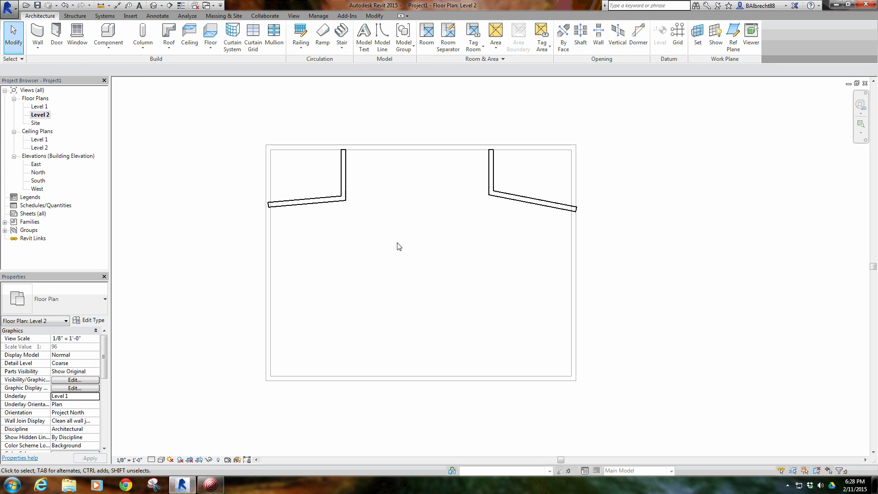
# - Draw chained Level 2 walls along the building's left, lower and right sides, joining the outer ends of the two angled walls
pyautogui.click(37, 35)
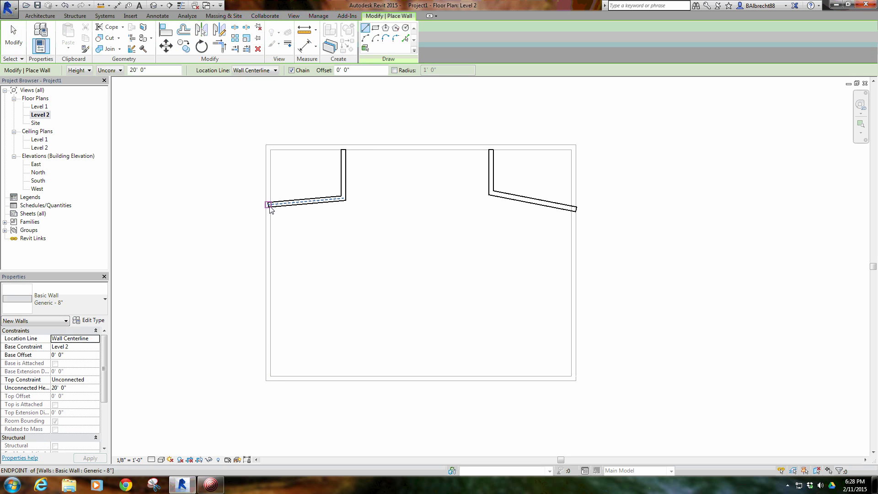
pyautogui.click(269, 204)
pyautogui.click(268, 378)
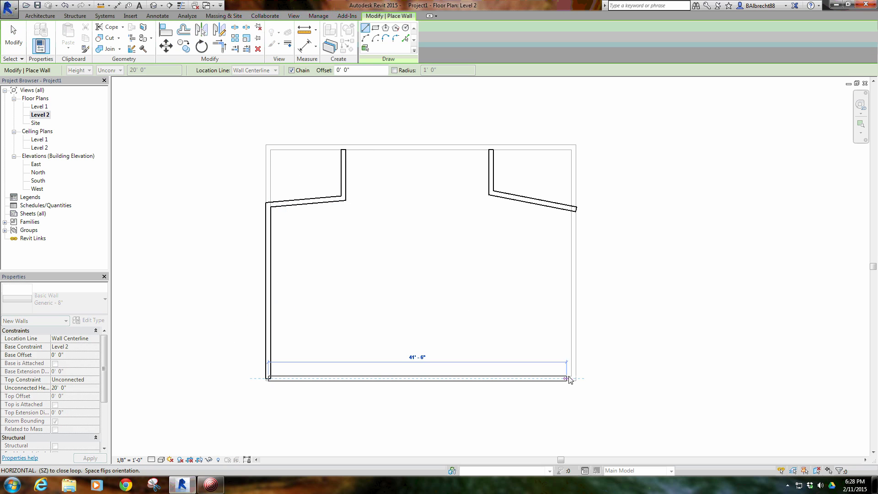
pyautogui.click(574, 379)
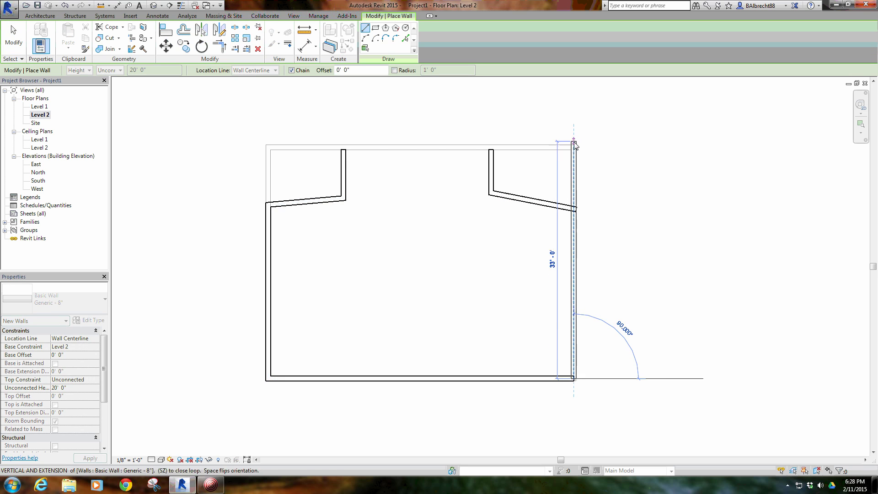
pyautogui.click(575, 209)
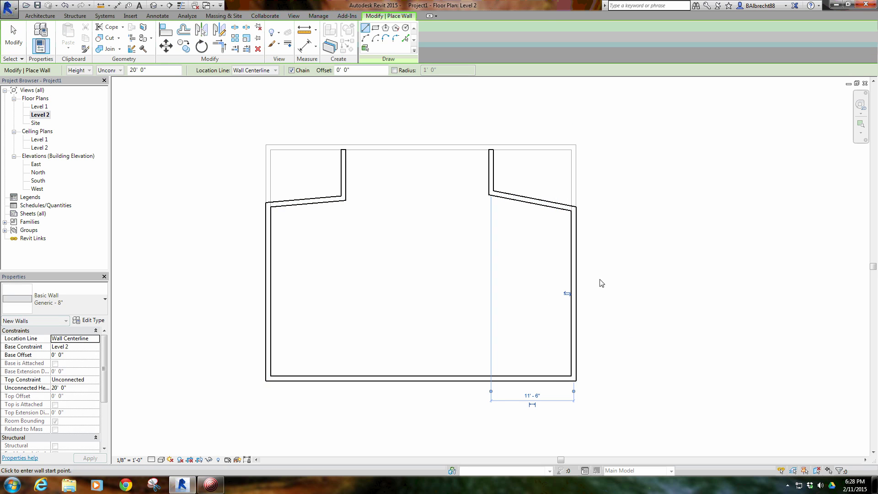
# - Draw a horizontal Level 2 wall connecting the upper ends of the two vertical corner walls
pyautogui.click(343, 146)
pyautogui.click(492, 146)
pyautogui.rightClick(421, 114)
pyautogui.click(434, 119)
# - Move the upper horizontal wall so its outer face lines up with the outer face of the Level 1 wall below
pyautogui.scroll(5, 367, 147)
pyautogui.click(366, 149)
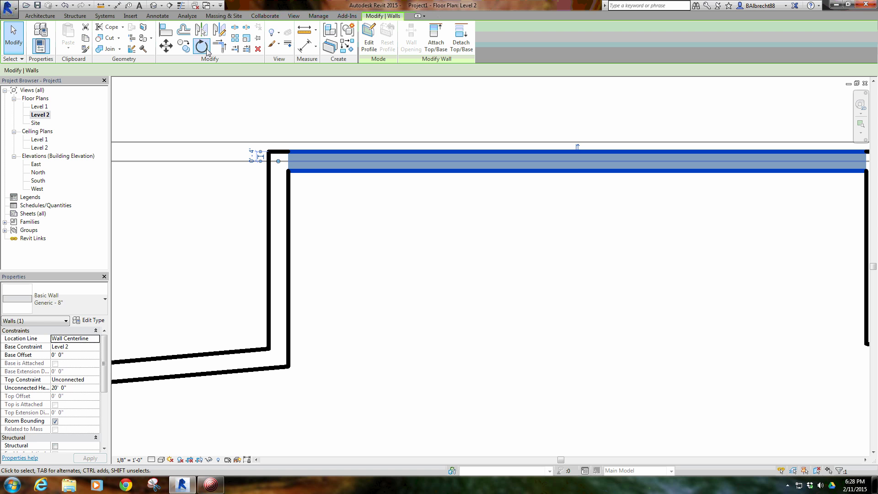
pyautogui.click(165, 45)
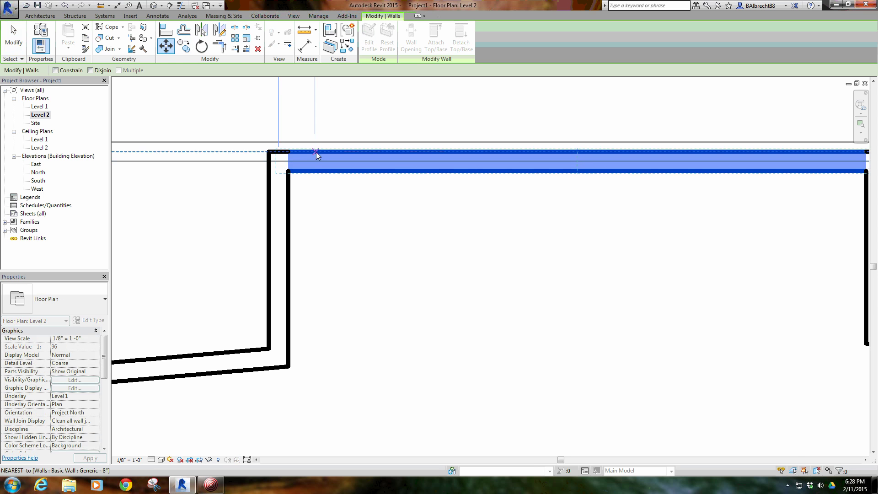
pyautogui.click(316, 152)
pyautogui.click(320, 142)
pyautogui.click(404, 239)
pyautogui.scroll(-6, 404, 238)
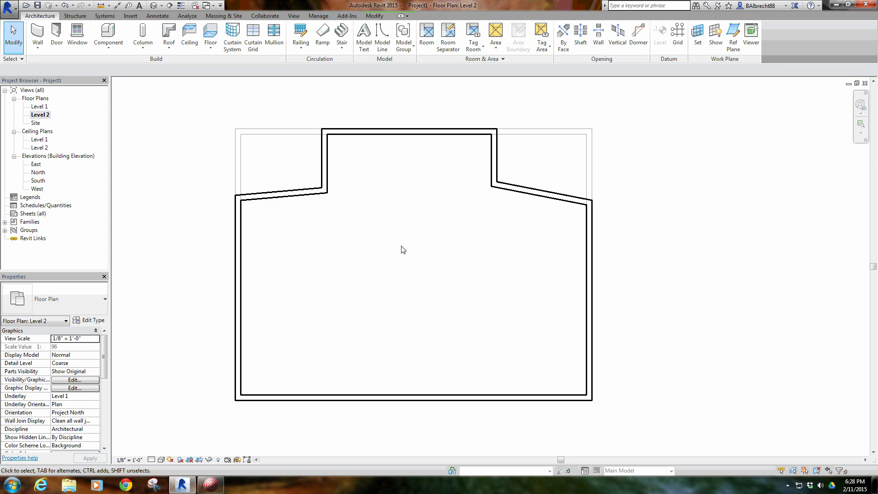
# - Select all eight Level 2 walls in the 3D view and set their unconnected height to 10', leaving the top constraint Unconnected
pyautogui.click(154, 5)
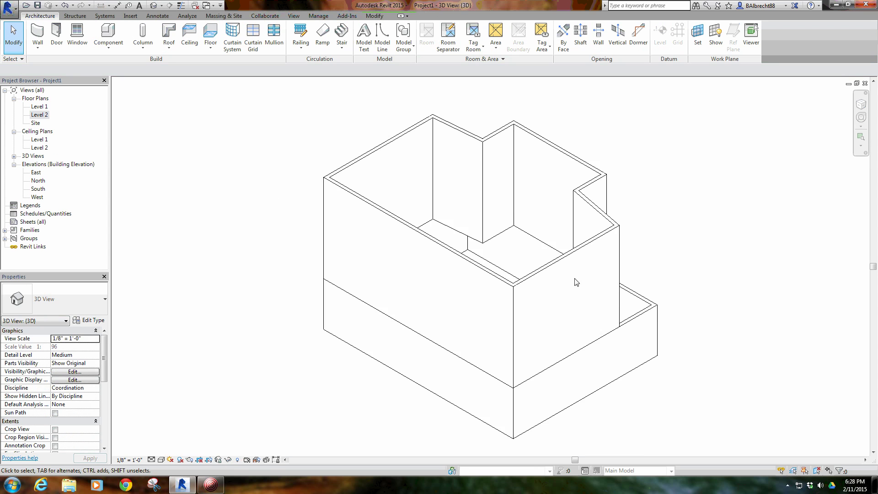
pyautogui.keyDown('shift'); pyautogui.moveTo(607, 303); pyautogui.dragTo(537, 208, button='middle'); pyautogui.keyUp('shift')
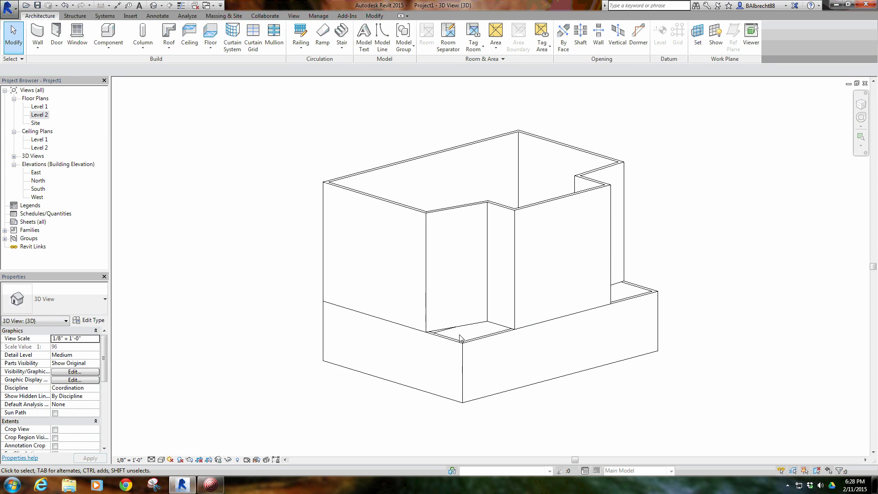
pyautogui.keyDown('shift'); pyautogui.moveTo(623, 357); pyautogui.dragTo(583, 208, button='middle'); pyautogui.keyUp('shift')
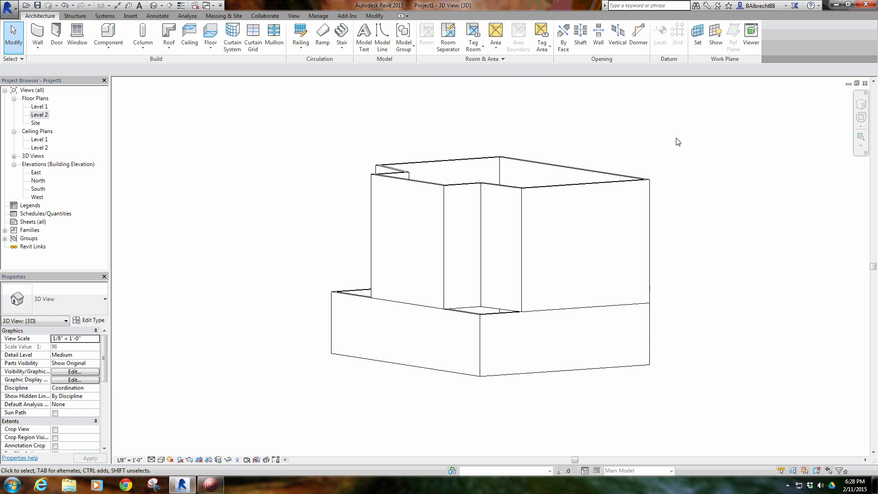
pyautogui.moveTo(681, 132); pyautogui.dragTo(289, 219)
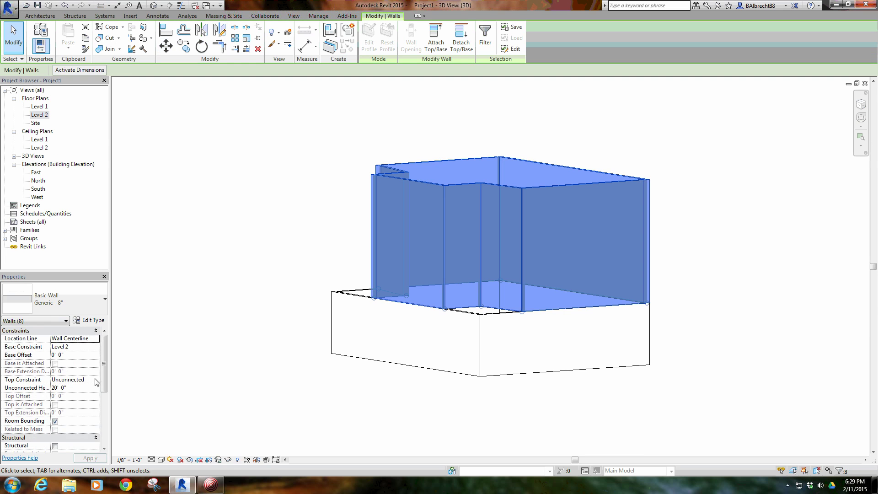
pyautogui.click(97, 381)
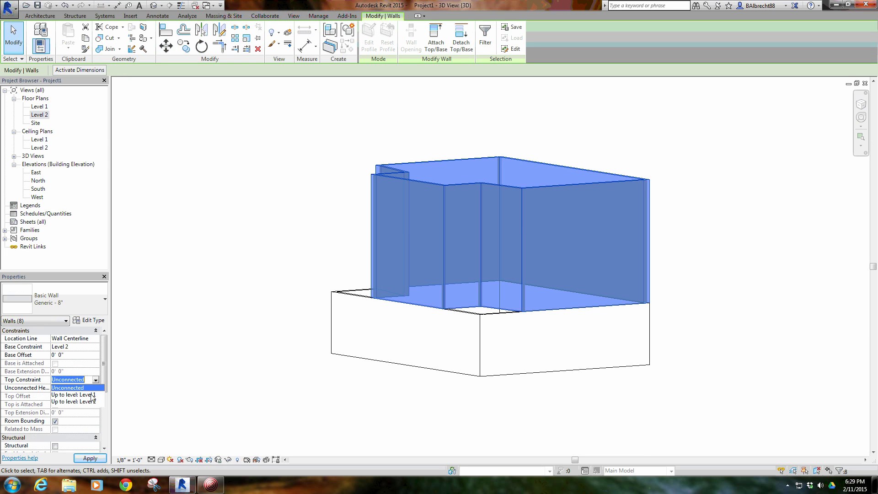
pyautogui.click(73, 388)
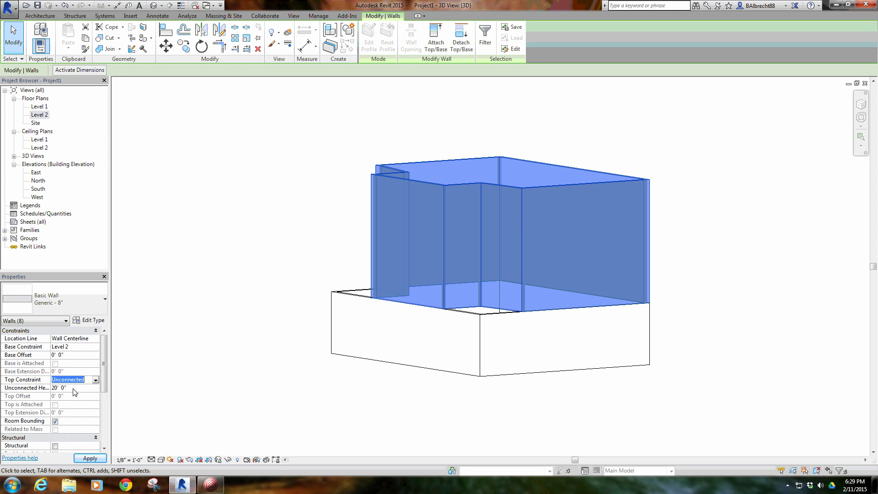
pyautogui.click(96, 381)
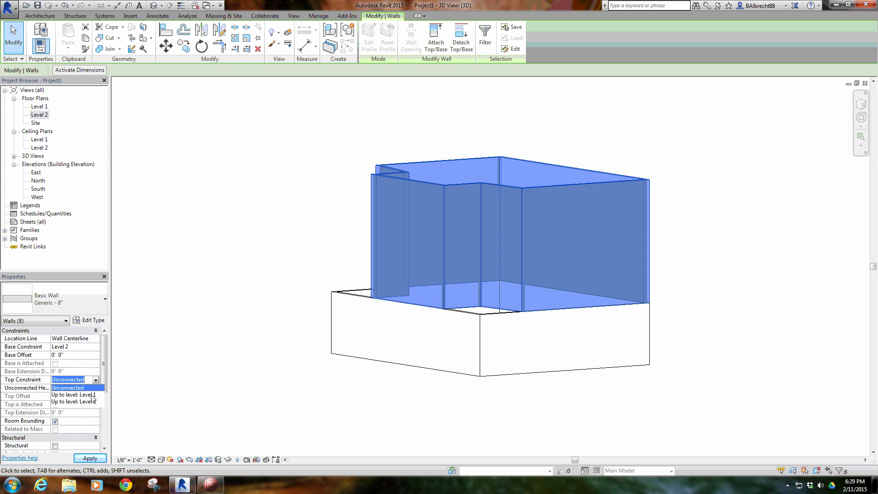
pyautogui.click(73, 388)
pyautogui.click(77, 389)
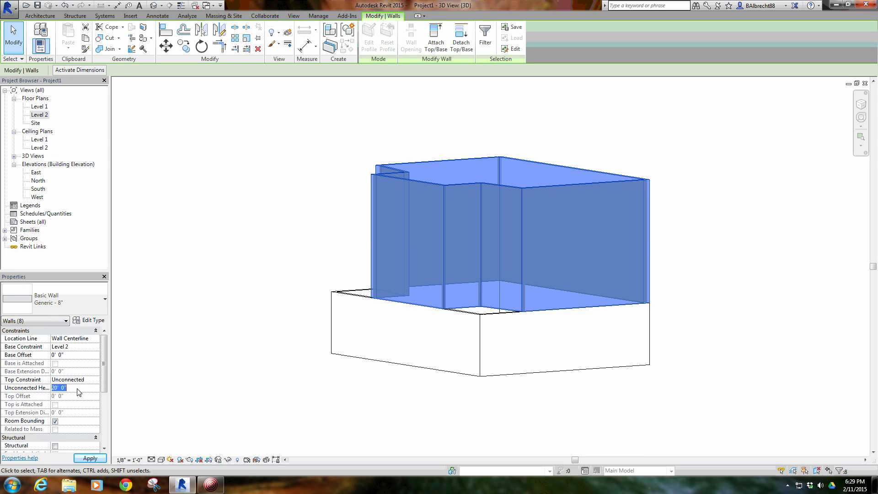
pyautogui.write("10'")
pyautogui.press('Return')
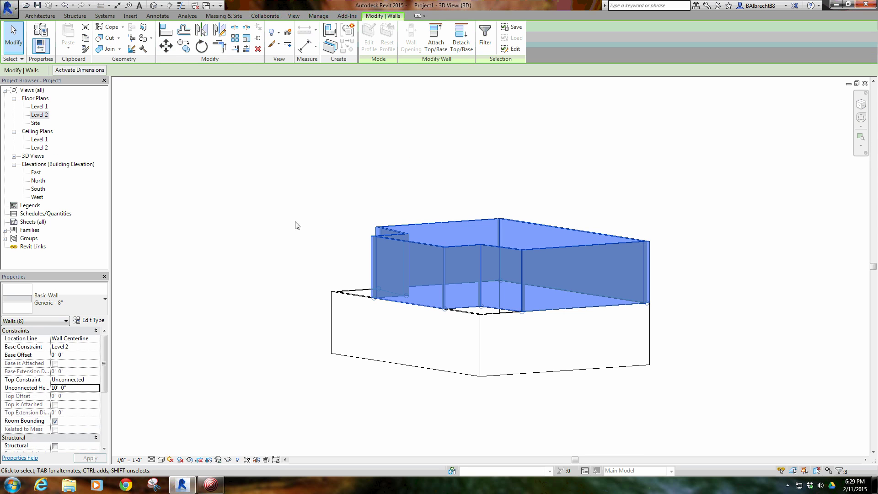
# - Add a new level at 20'-0" along the top of the upper walls in the South elevation, with ends aligned to the other levels
pyautogui.doubleClick(39, 188)
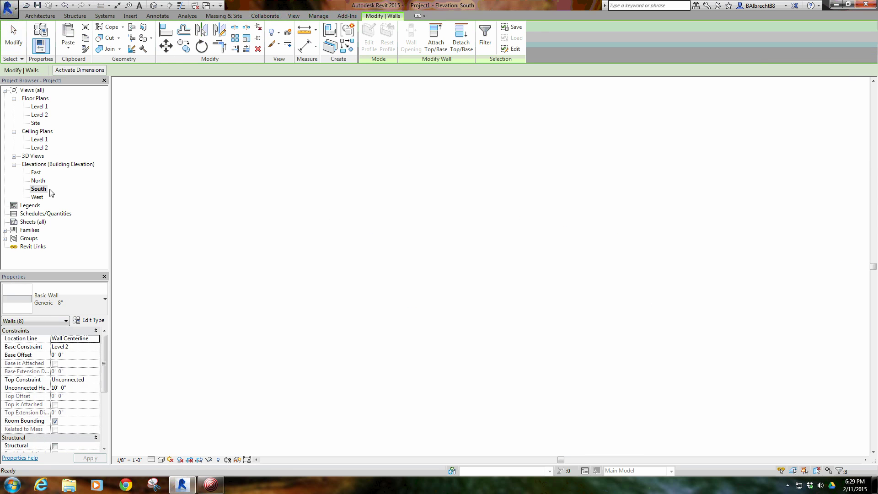
pyautogui.click(481, 172)
pyautogui.scroll(-3, 498, 176)
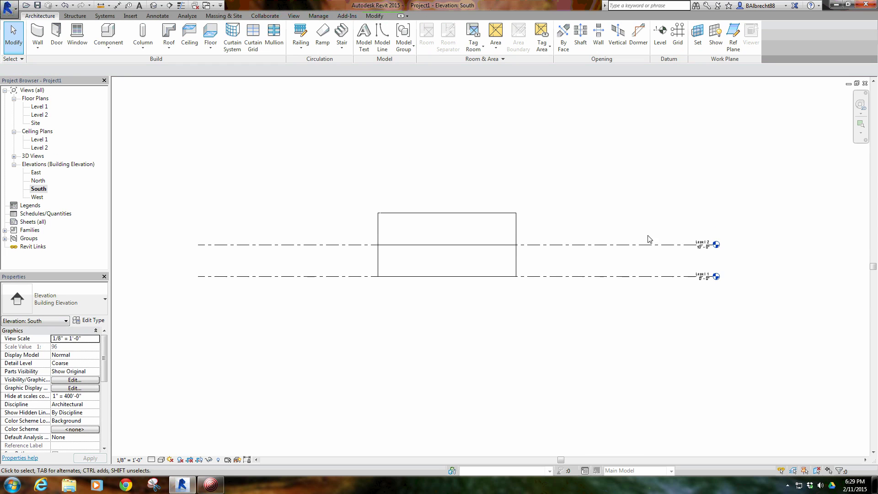
pyautogui.click(660, 34)
pyautogui.click(46, 17)
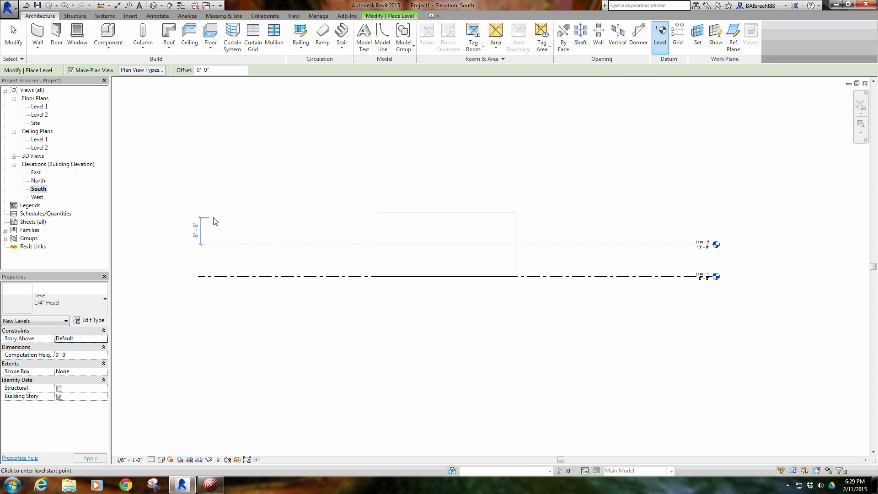
pyautogui.click(198, 212)
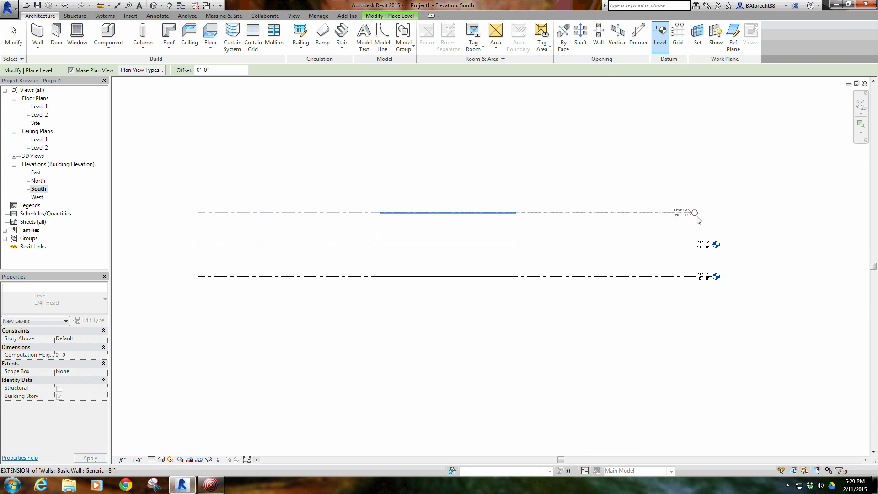
pyautogui.click(716, 213)
pyautogui.rightClick(666, 181)
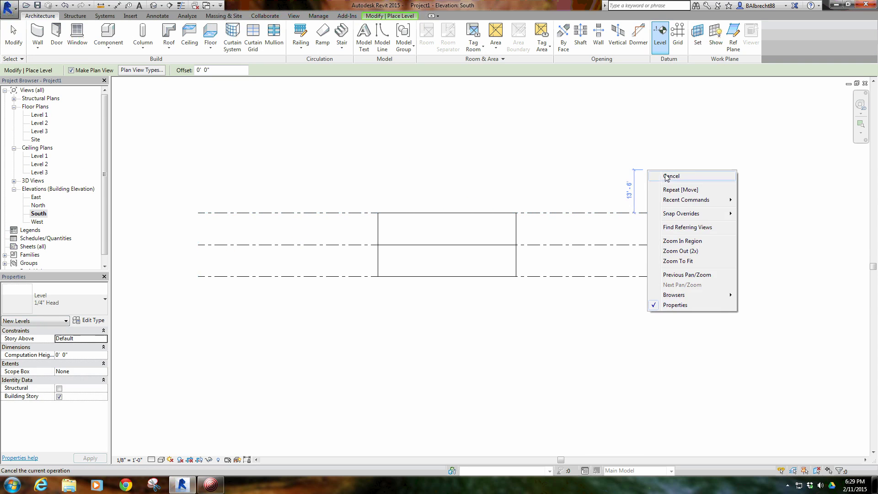
pyautogui.click(677, 185)
# - Rename the Level 3 level to Roof in the South elevation and rename its corresponding views too
pyautogui.scroll(5, 718, 247)
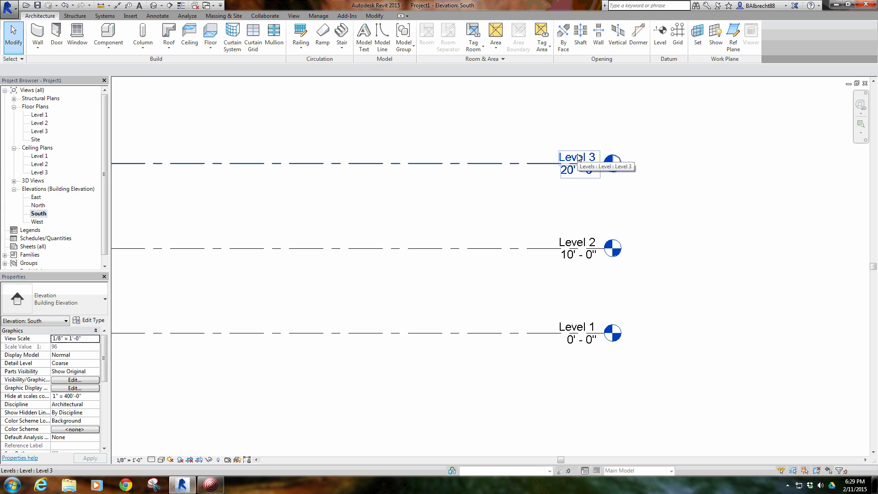
pyautogui.click(578, 158)
pyautogui.click(569, 158)
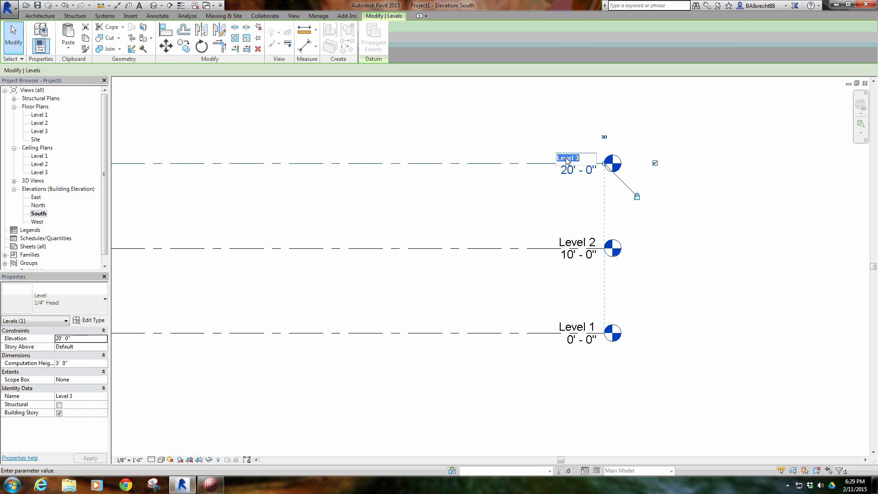
pyautogui.write('Roof')
pyautogui.press('Return')
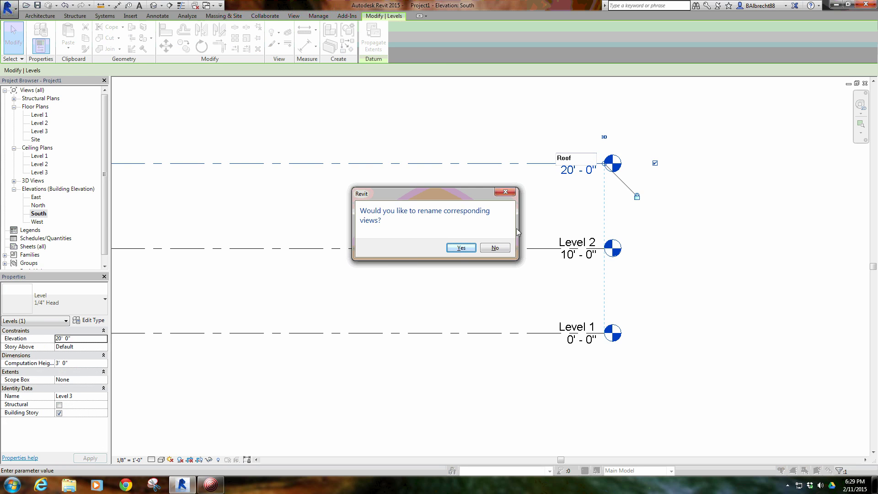
pyautogui.click(459, 247)
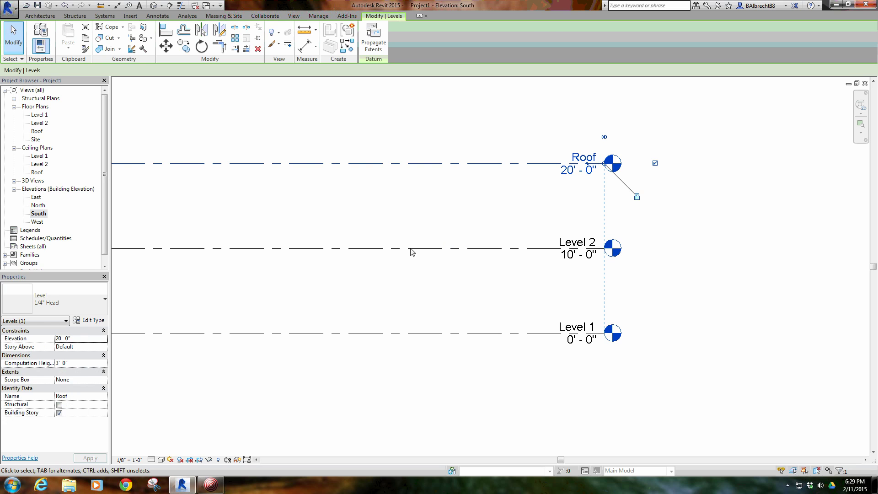
pyautogui.click(319, 212)
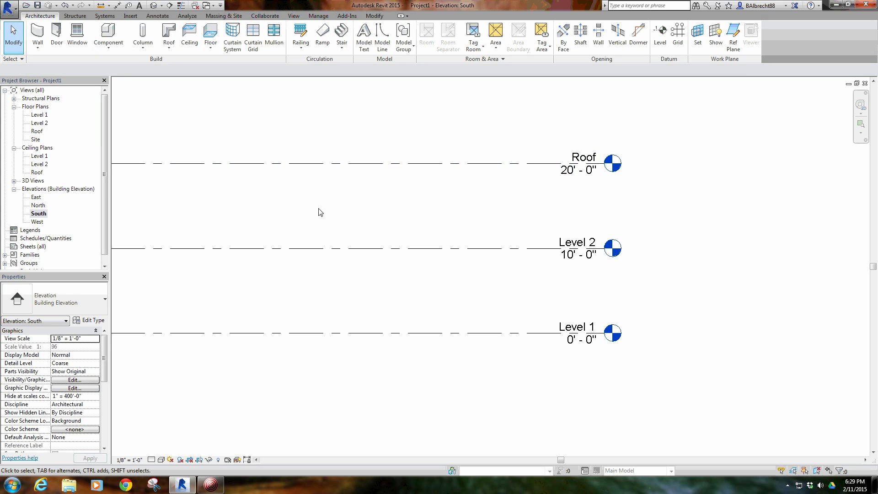
# - Open the Roof floor plan and change its underlay to None, then to Level 1
pyautogui.doubleClick(37, 132)
pyautogui.moveTo(404, 230); pyautogui.dragTo(442, 218, button='middle')
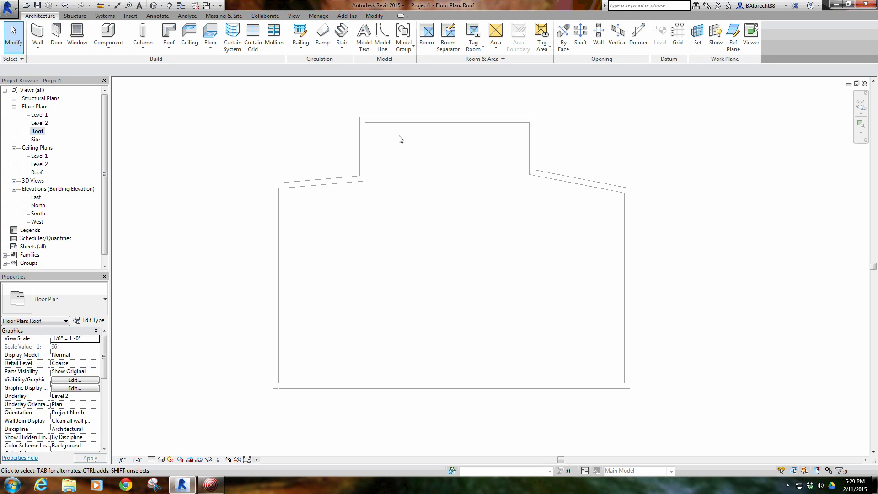
pyautogui.click(94, 396)
pyautogui.click(69, 402)
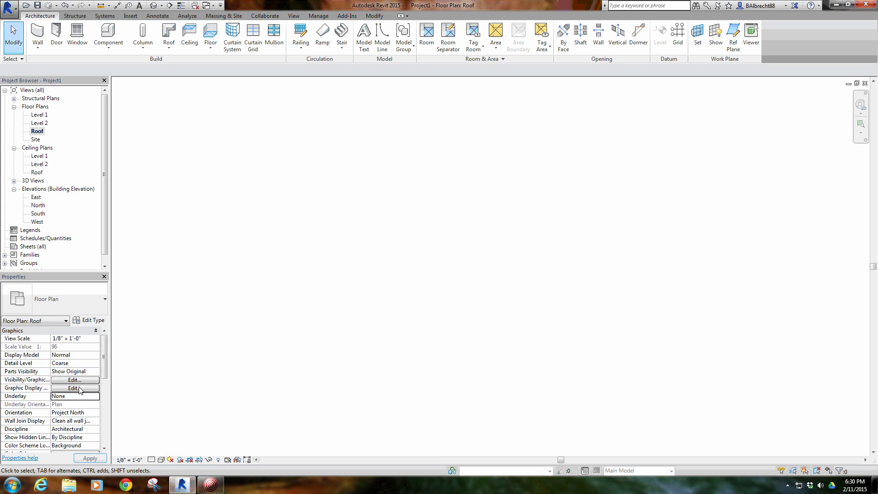
pyautogui.click(95, 396)
pyautogui.click(64, 411)
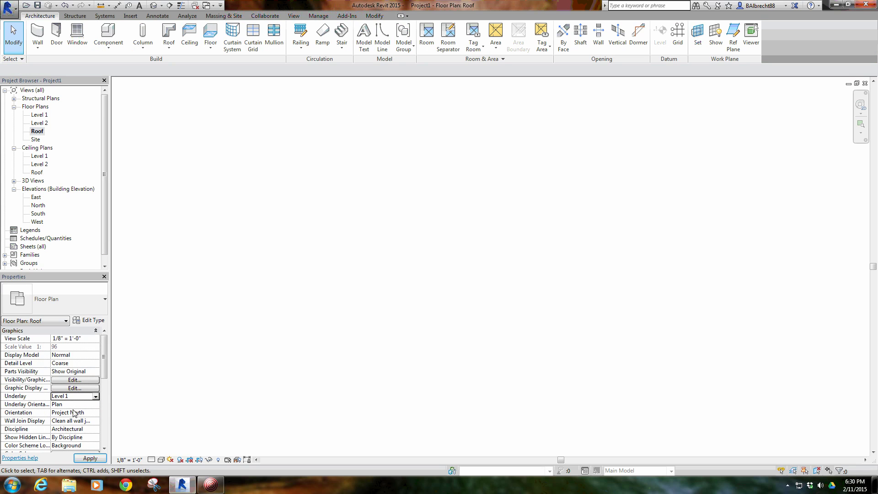
pyautogui.scroll(2, 462, 251)
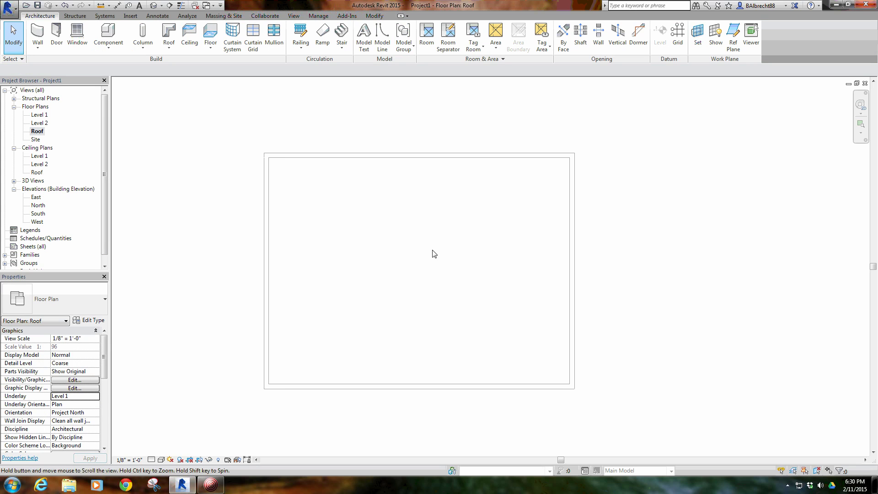
# - Select all eight upper-storey walls in the North elevation and set their top constraint to Up to level: Roof
pyautogui.doubleClick(47, 205)
pyautogui.moveTo(632, 234); pyautogui.dragTo(339, 251)
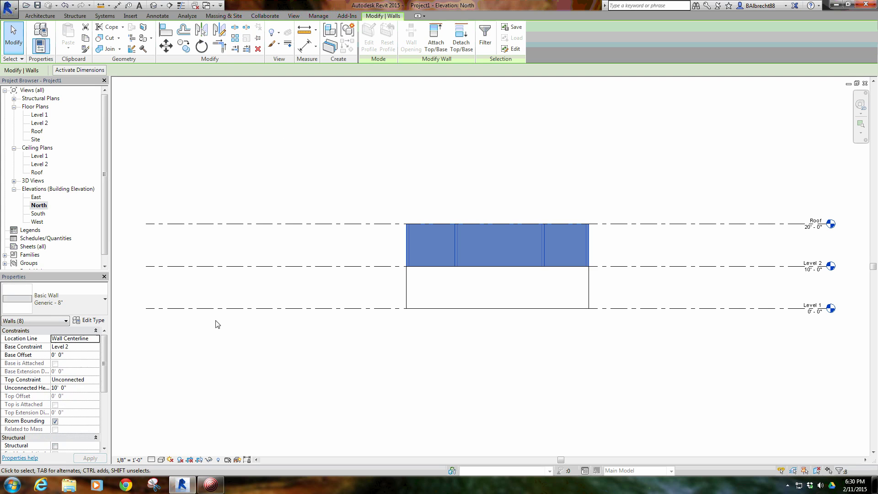
pyautogui.click(97, 381)
pyautogui.click(98, 404)
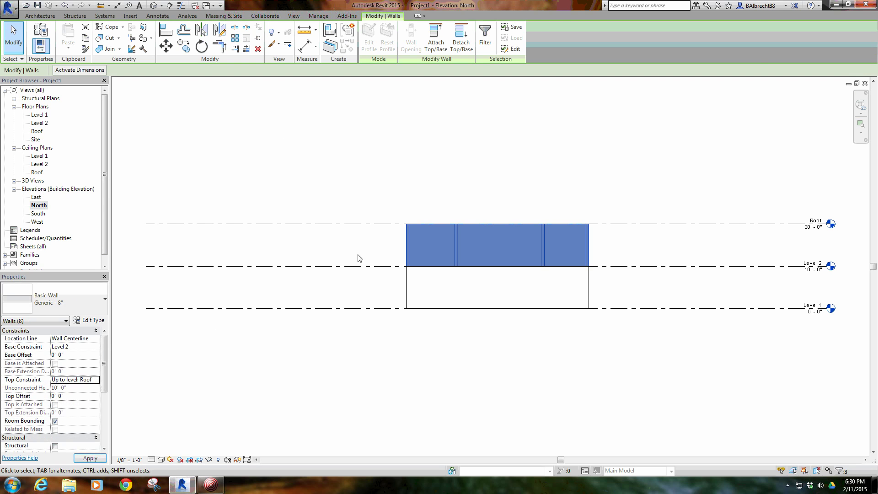
pyautogui.click(549, 190)
pyautogui.moveTo(584, 219); pyautogui.dragTo(639, 199, button='middle')
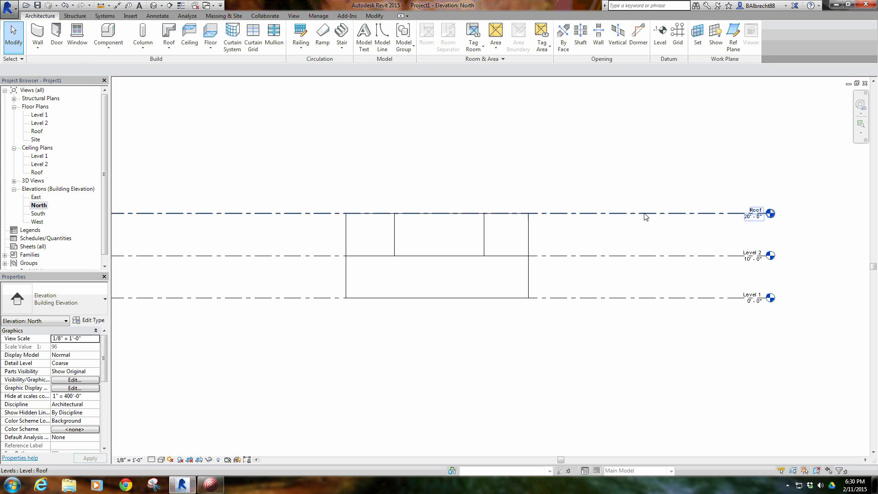
# - Set the elevation of Level 2 to 12'-0" in the North elevation
pyautogui.click(686, 256)
pyautogui.scroll(3, 784, 274)
pyautogui.click(700, 241)
pyautogui.write("12'")
pyautogui.press('Return')
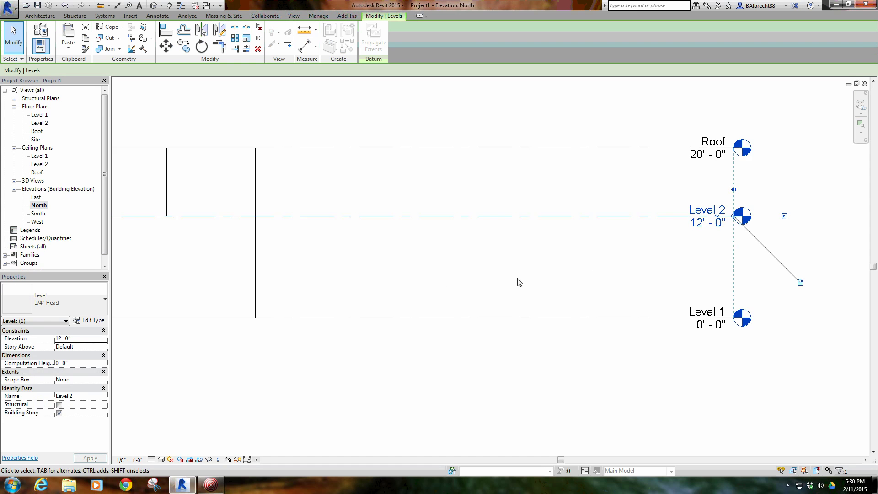
pyautogui.moveTo(449, 282); pyautogui.dragTo(682, 247, button='middle')
pyautogui.scroll(-1, 681, 247)
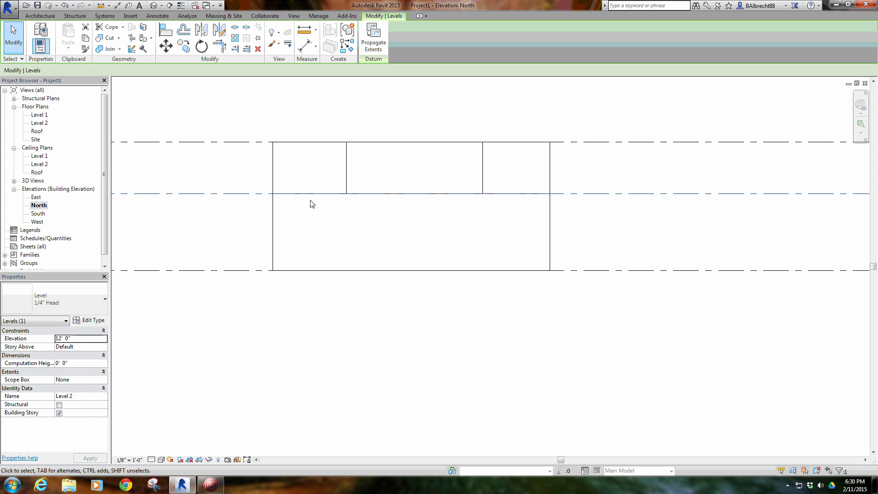
pyautogui.scroll(-3, 487, 166)
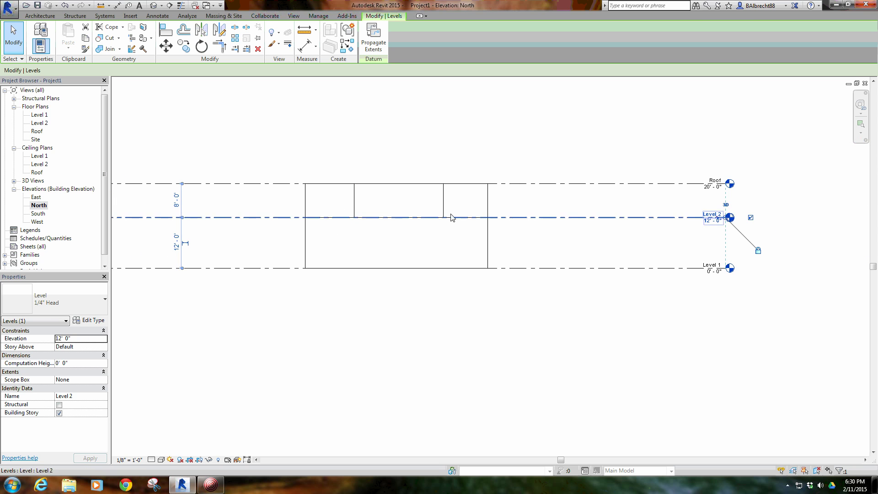
# - Set the elevation of the Roof level to 24'-0"
pyautogui.moveTo(554, 193); pyautogui.dragTo(520, 215, button='middle')
pyautogui.click(676, 215)
pyautogui.click(676, 215)
pyautogui.write('2')
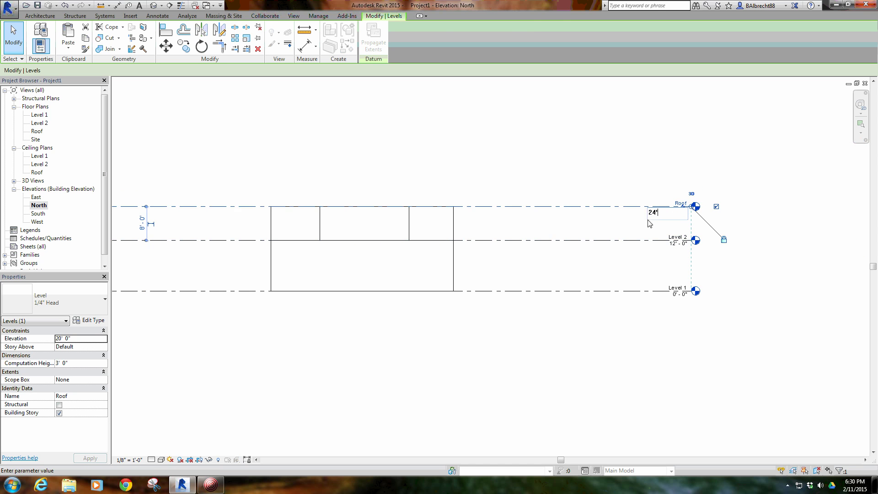
pyautogui.write('4')
pyautogui.press('Return')
pyautogui.click(417, 131)
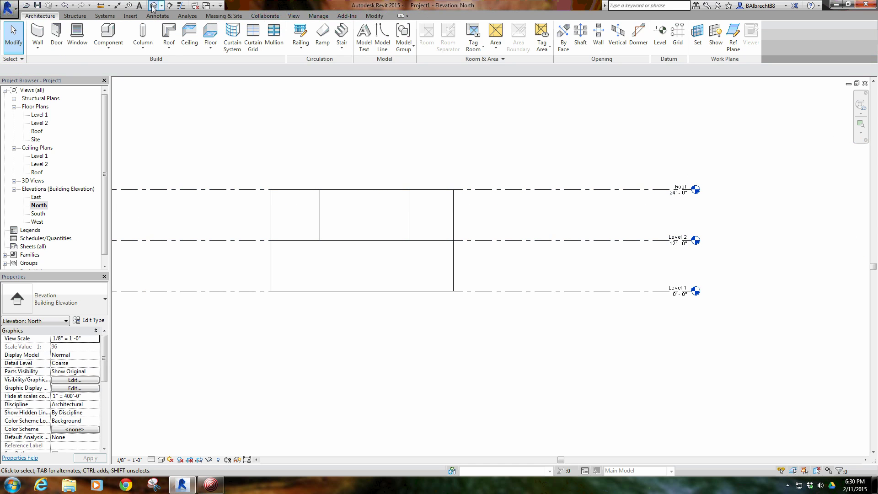
# - Examine how the upper and lower walls relate to the Level 2 and Roof lines in the North elevation
pyautogui.click(599, 189)
pyautogui.click(410, 255)
pyautogui.moveTo(500, 201); pyautogui.dragTo(231, 227)
pyautogui.click(305, 176)
pyautogui.scroll(-3, 331, 157)
pyautogui.moveTo(400, 156); pyautogui.dragTo(420, 170, button='middle')
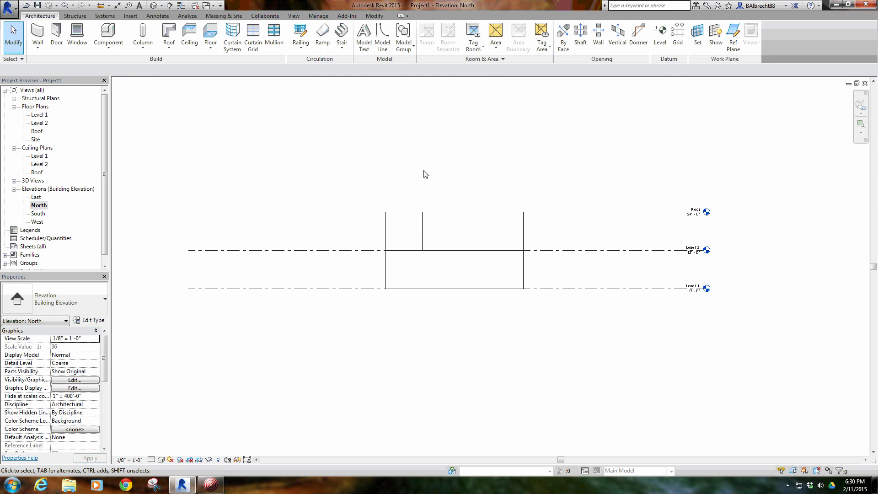
pyautogui.moveTo(503, 189)
pyautogui.mouseDown(button='middle')
pyautogui.moveTo(500, 206)
pyautogui.moveTo(485, 215)
pyautogui.mouseUp(button='middle')
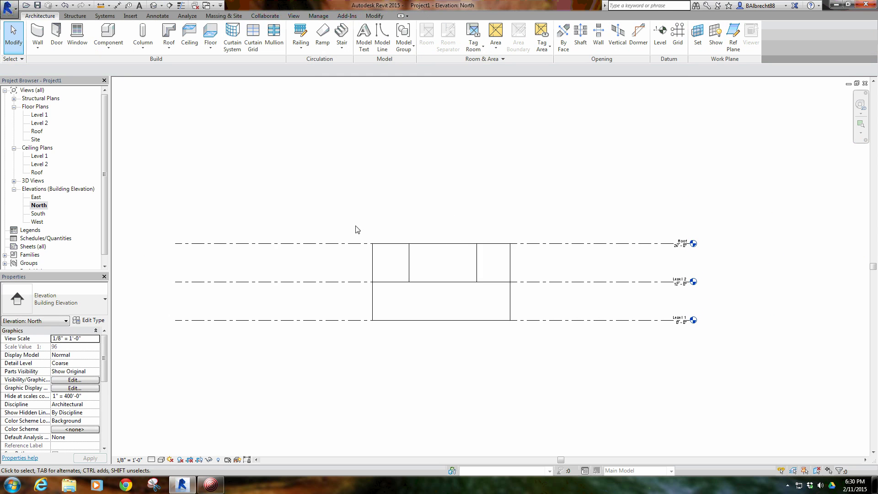
pyautogui.moveTo(369, 210); pyautogui.dragTo(375, 217, button='middle')
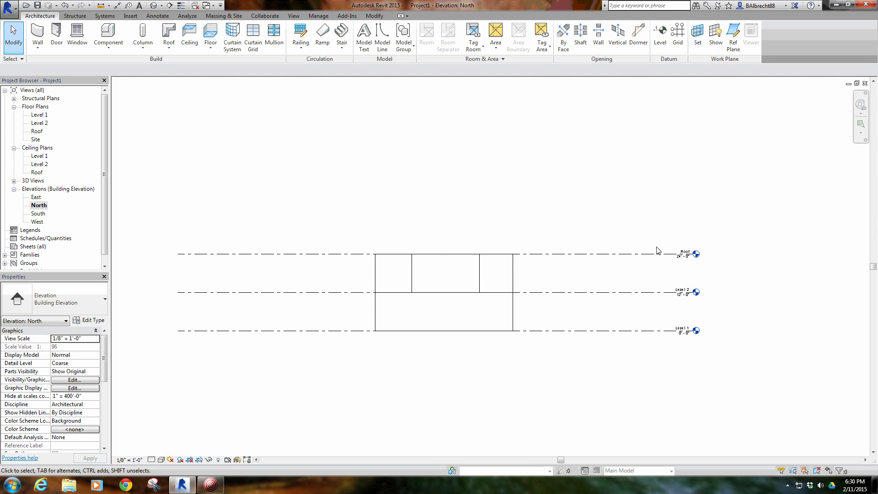
pyautogui.moveTo(583, 314); pyautogui.dragTo(576, 270, button='middle')
# - Open the Level 1 floor plan and start a component stair with a straight run inside the building
pyautogui.doubleClick(39, 115)
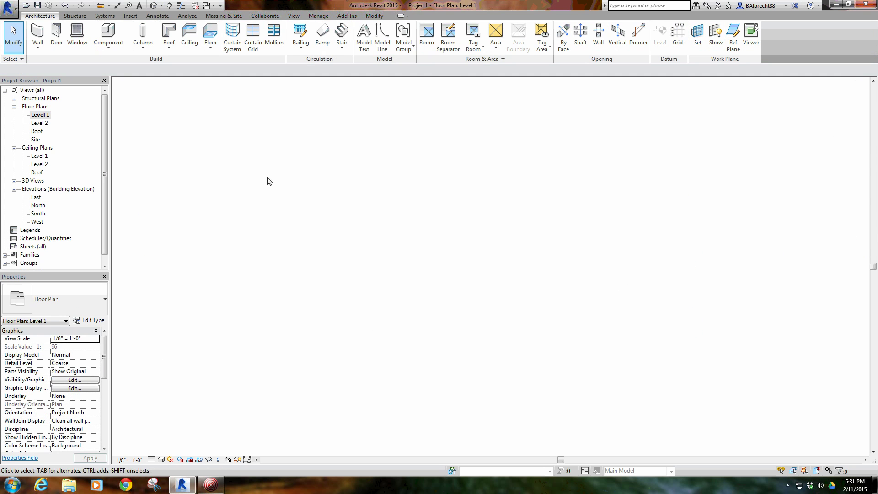
pyautogui.scroll(2, 471, 256)
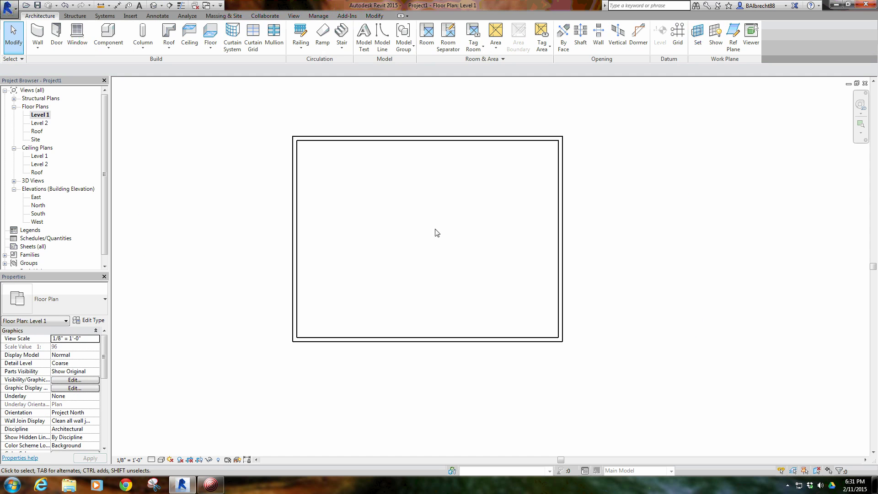
pyautogui.click(342, 33)
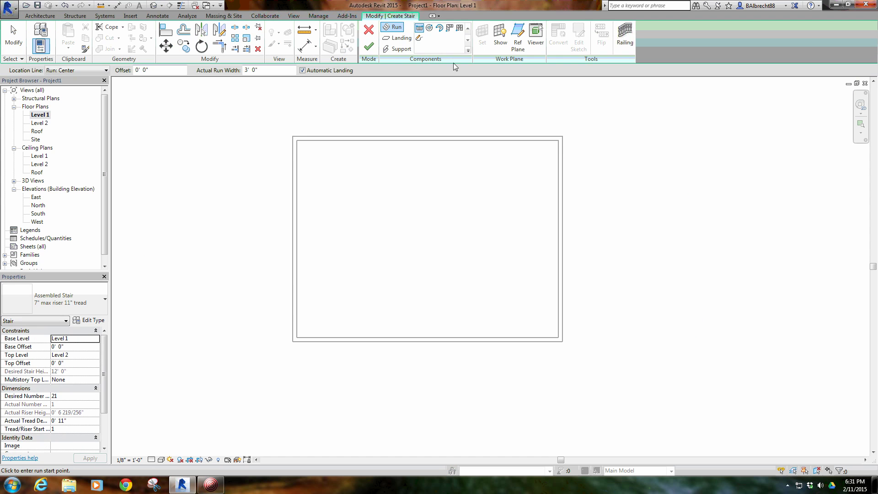
pyautogui.moveTo(375, 183); pyautogui.dragTo(390, 174, button='middle')
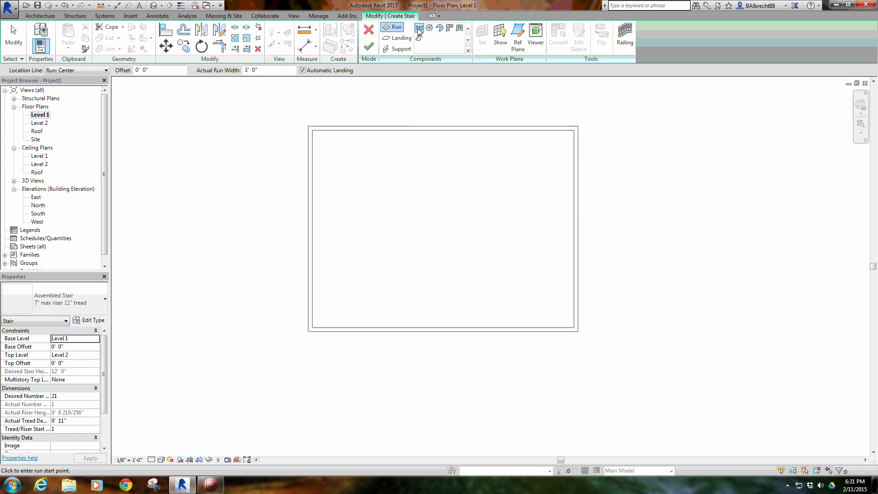
pyautogui.scroll(3, 355, 160)
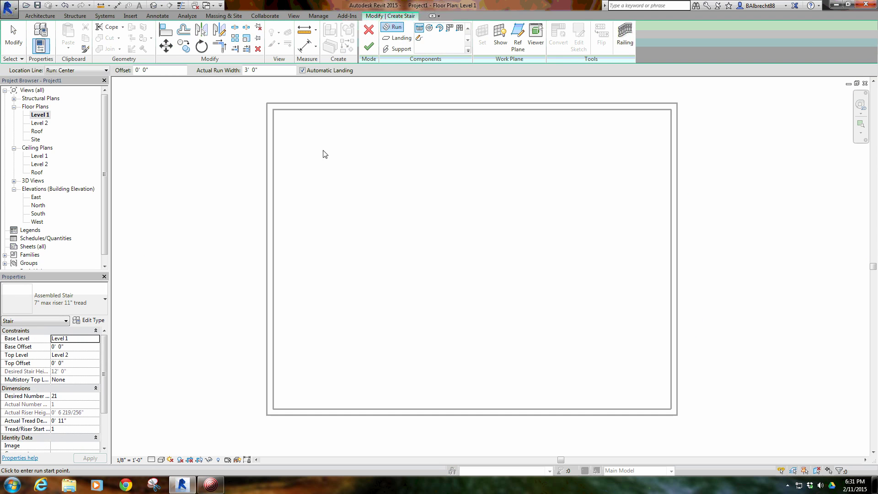
pyautogui.click(319, 137)
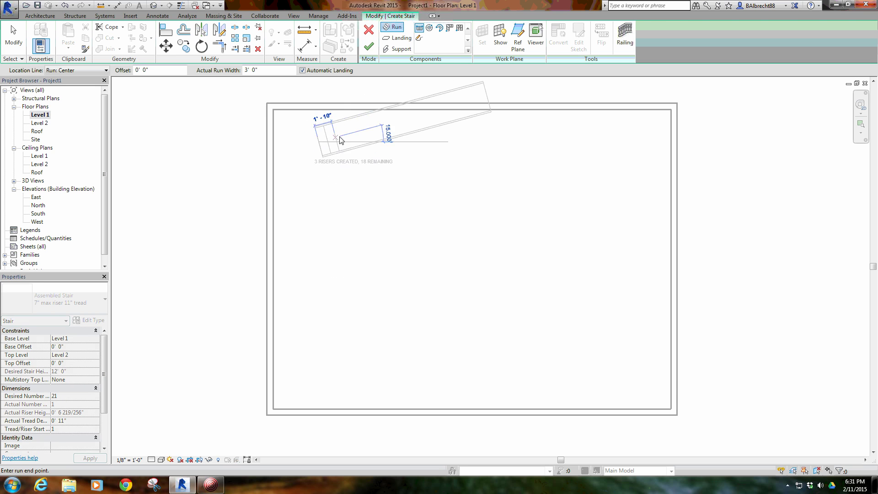
pyautogui.scroll(3, 341, 140)
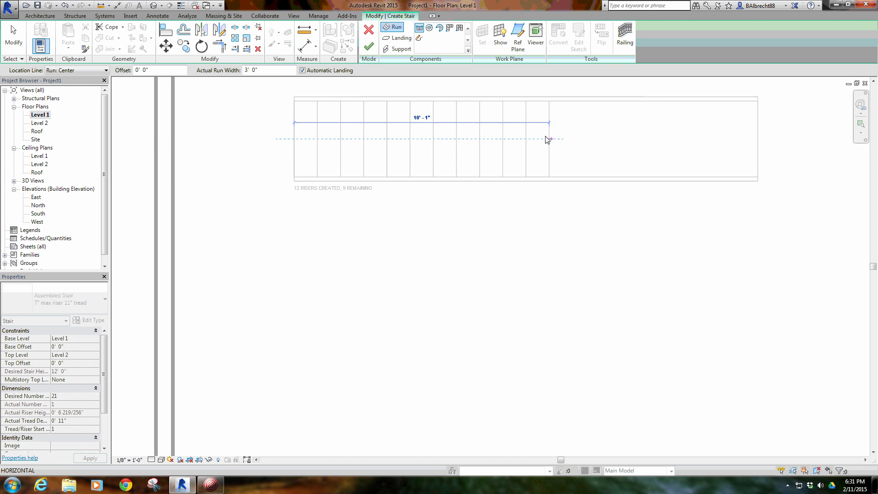
pyautogui.rightClick(466, 143)
pyautogui.click(490, 149)
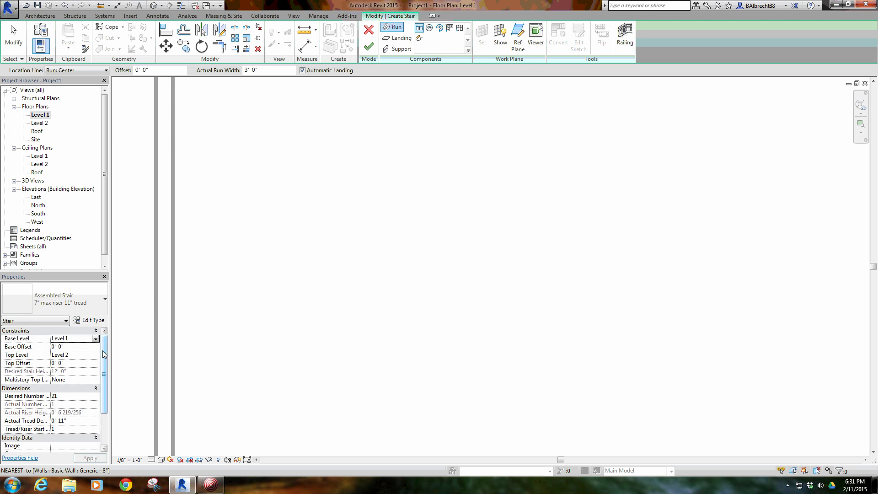
# - Draw a horizontal straight stair run with all 21 risers, 3' wide, inside the building's upper-left corner and finish the stair
pyautogui.scroll(-3, 33, 359)
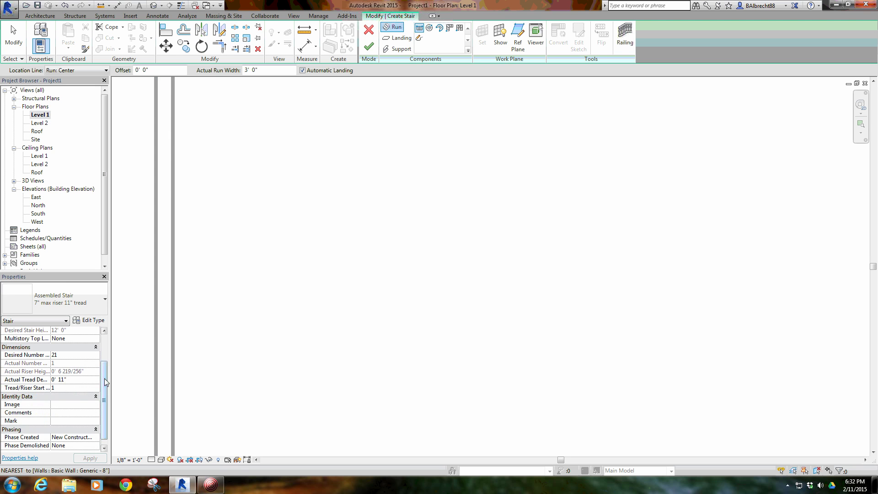
pyautogui.scroll(-1, 101, 388)
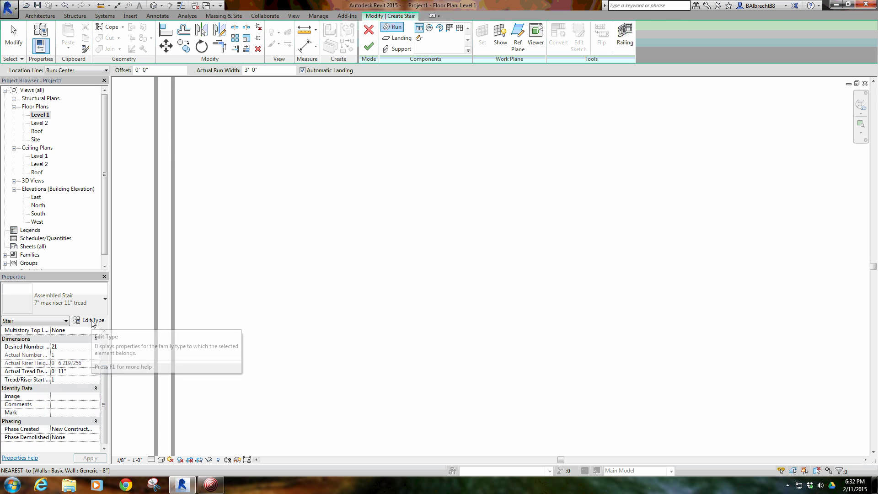
pyautogui.scroll(4, 104, 374)
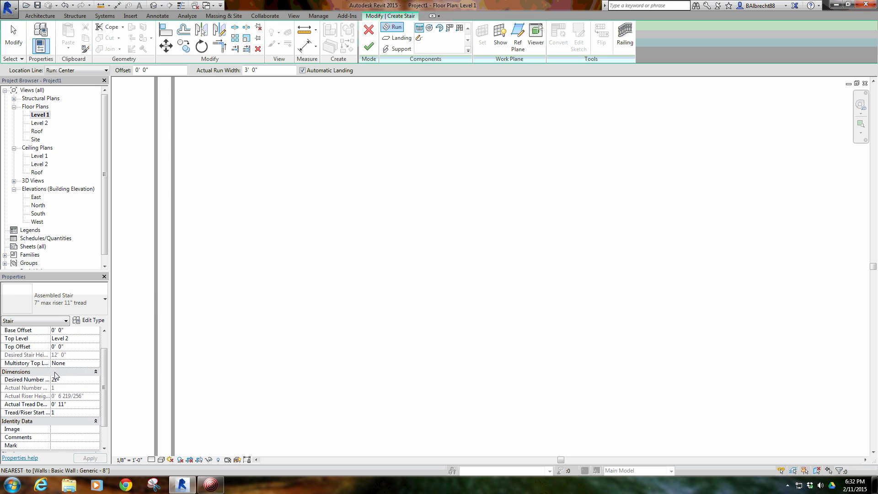
pyautogui.click(281, 215)
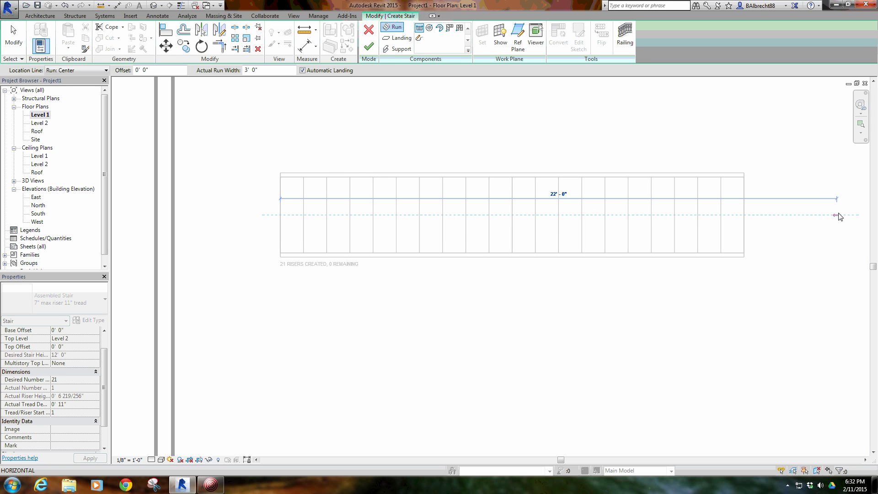
pyautogui.click(743, 215)
pyautogui.press('Escape')
pyautogui.scroll(-3, 582, 326)
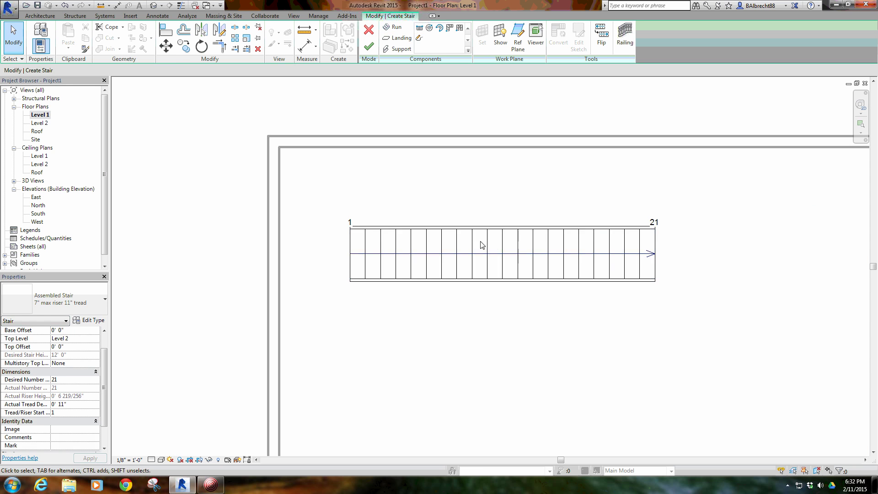
pyautogui.scroll(4, 481, 245)
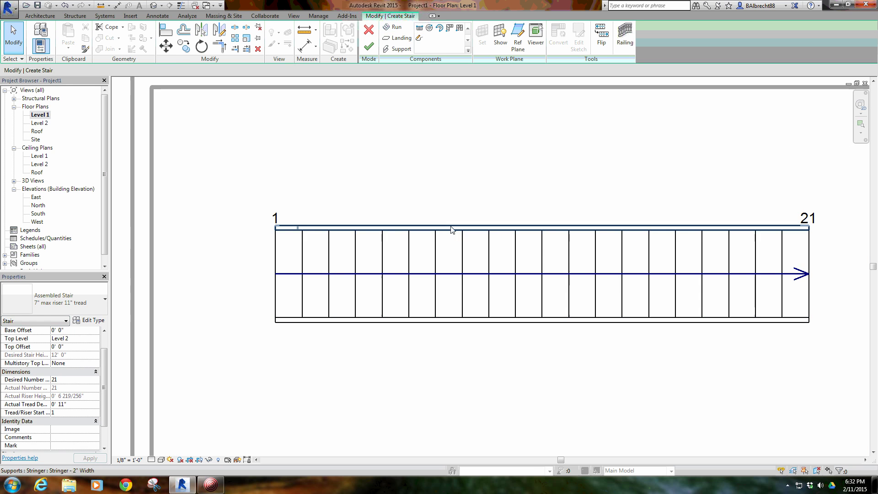
pyautogui.scroll(-2, 613, 274)
pyautogui.moveTo(619, 274); pyautogui.dragTo(567, 282, button='middle')
pyautogui.scroll(2, 567, 282)
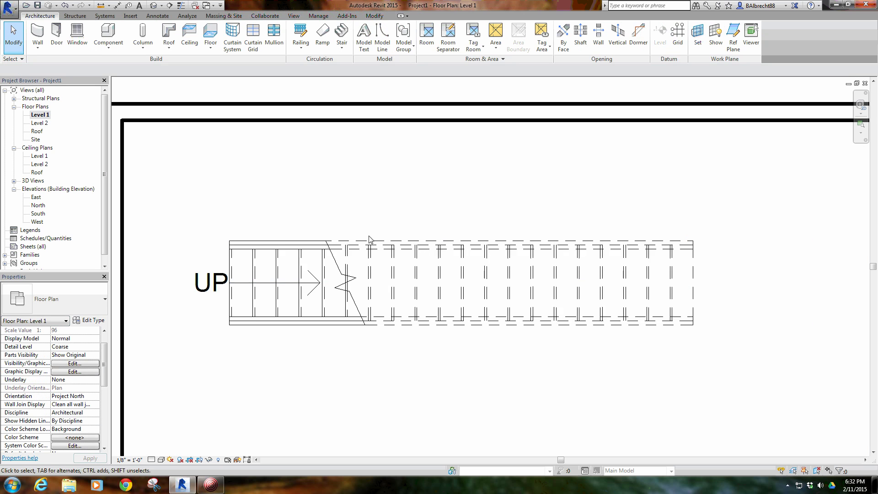
# - Examine the finished straight stair and its railings inside the walls in the 3D view
pyautogui.scroll(-2, 419, 217)
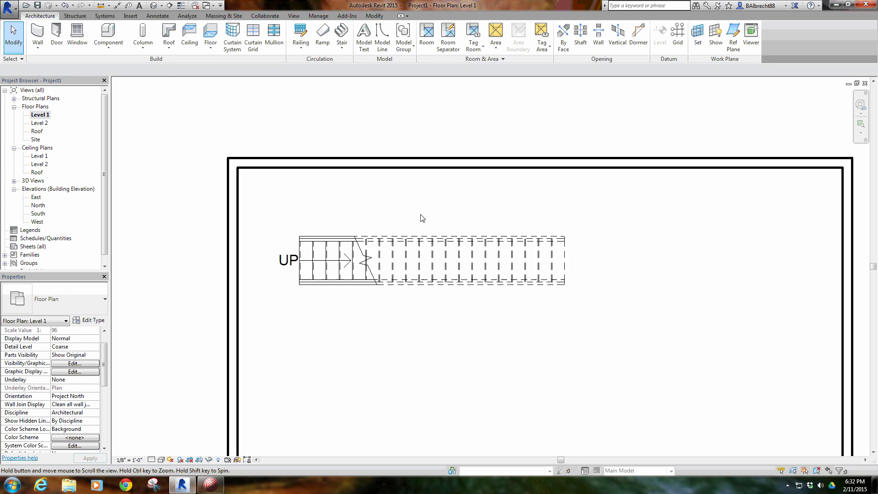
pyautogui.click(154, 5)
pyautogui.keyDown('shift'); pyautogui.moveTo(478, 397); pyautogui.dragTo(316, 343, button='middle'); pyautogui.keyUp('shift')
pyautogui.scroll(4, 511, 301)
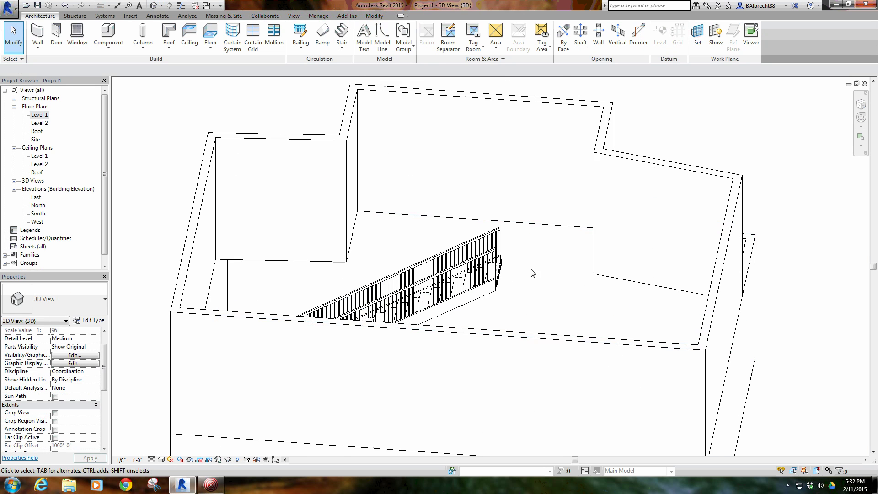
pyautogui.keyDown('shift'); pyautogui.moveTo(516, 265); pyautogui.dragTo(358, 320, button='middle'); pyautogui.keyUp('shift')
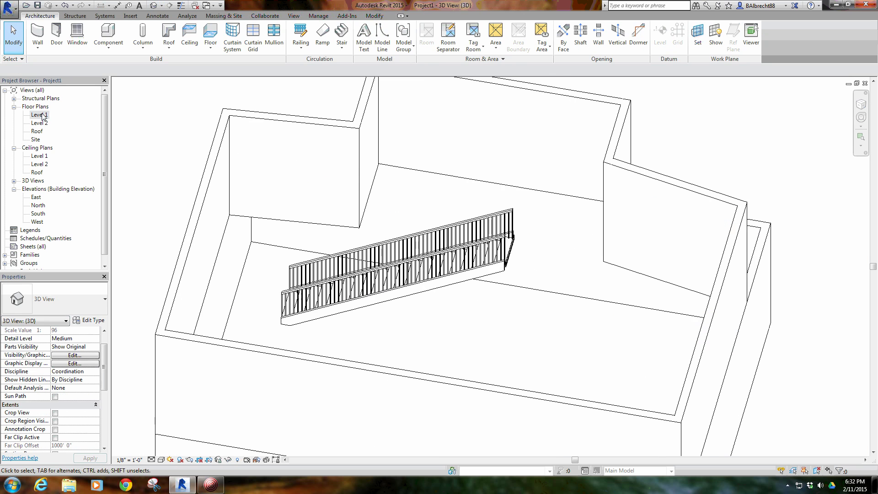
# - In the Level 1 floor plan, start a component stair with a 3' wide, 9'-2" long horizontal run of 11 risers near the building's lower-right corner
pyautogui.doubleClick(37, 115)
pyautogui.scroll(2, 425, 243)
pyautogui.moveTo(423, 247); pyautogui.dragTo(396, 208, button='middle')
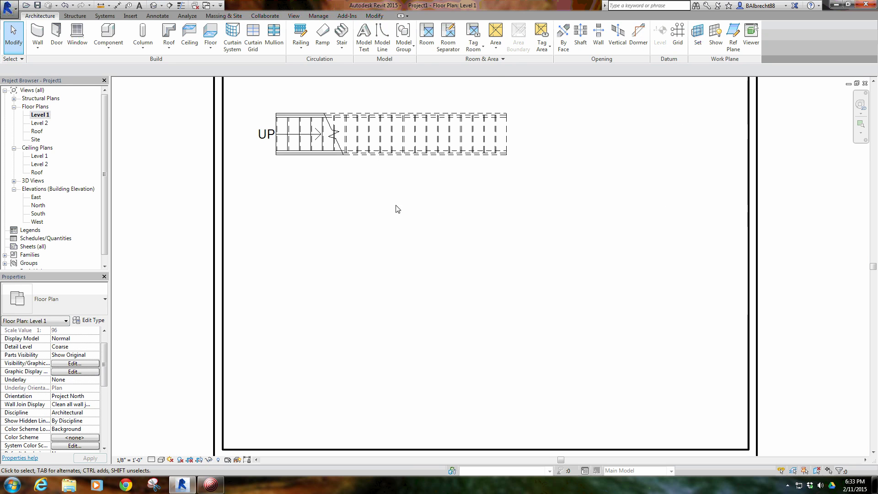
pyautogui.click(342, 37)
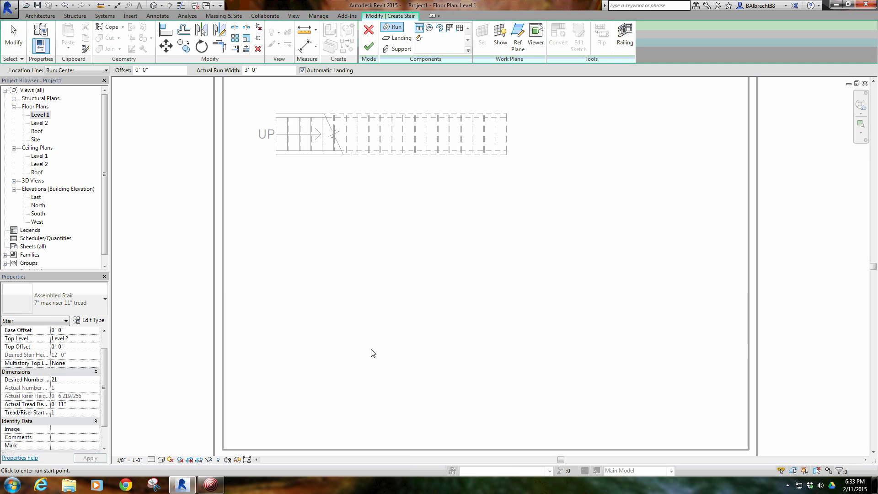
pyautogui.scroll(-1, 441, 331)
pyautogui.moveTo(440, 331); pyautogui.dragTo(417, 306, button='middle')
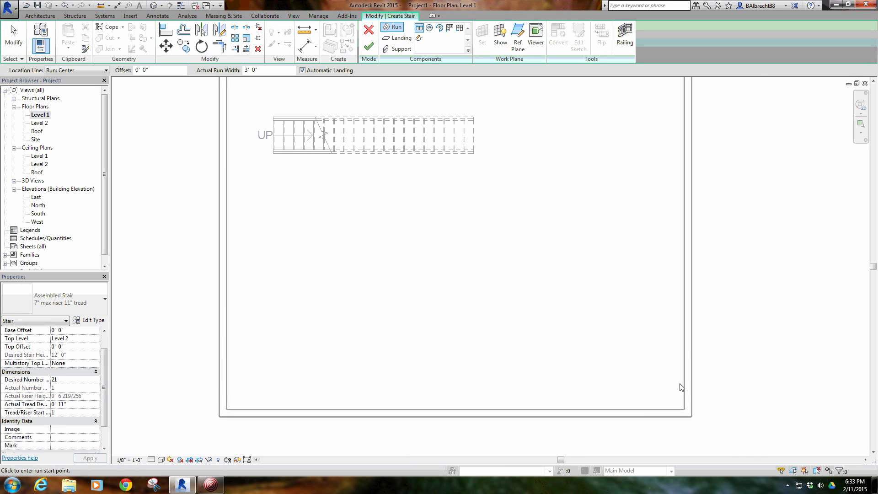
pyautogui.click(496, 389)
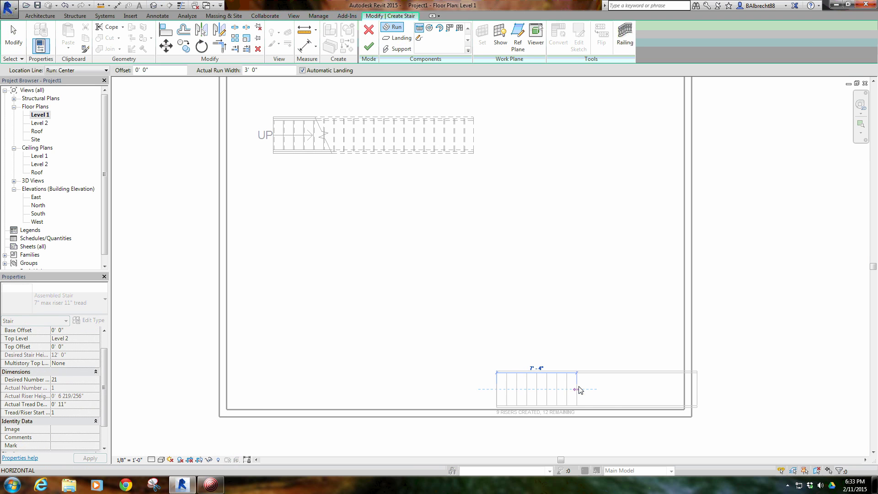
pyautogui.click(602, 389)
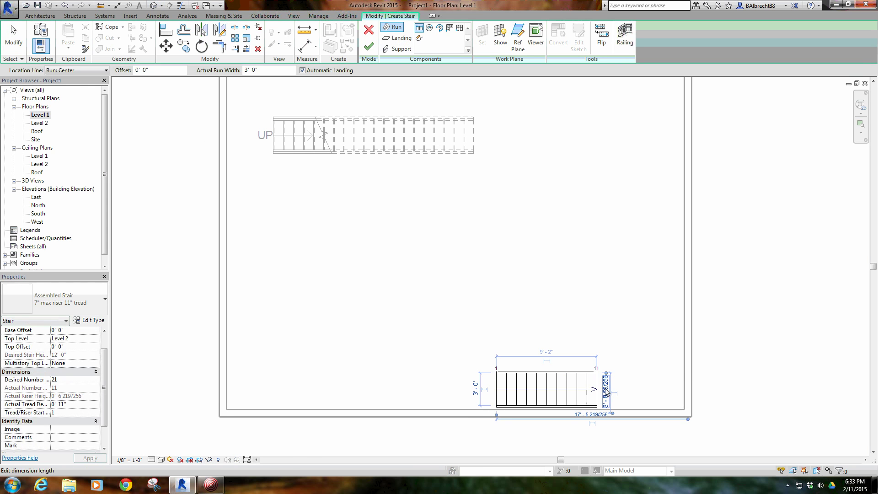
# - Add a vertical second run with the remaining 10 risers along the right wall, joined to the first run by an automatic corner landing
pyautogui.click(658, 371)
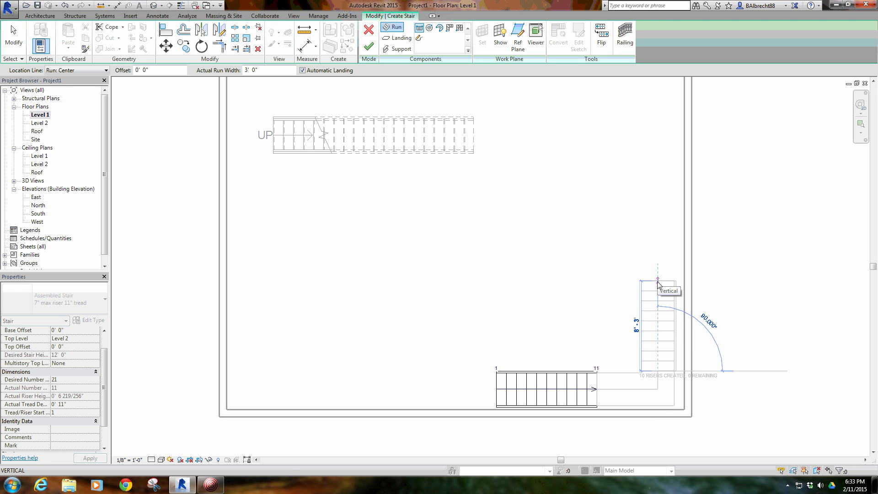
pyautogui.click(658, 282)
pyautogui.press('Escape')
# - Shorten the corner landing by pulling its left edge in to the second run, bringing the first run along with it
pyautogui.scroll(1, 641, 419)
pyautogui.scroll(2, 641, 419)
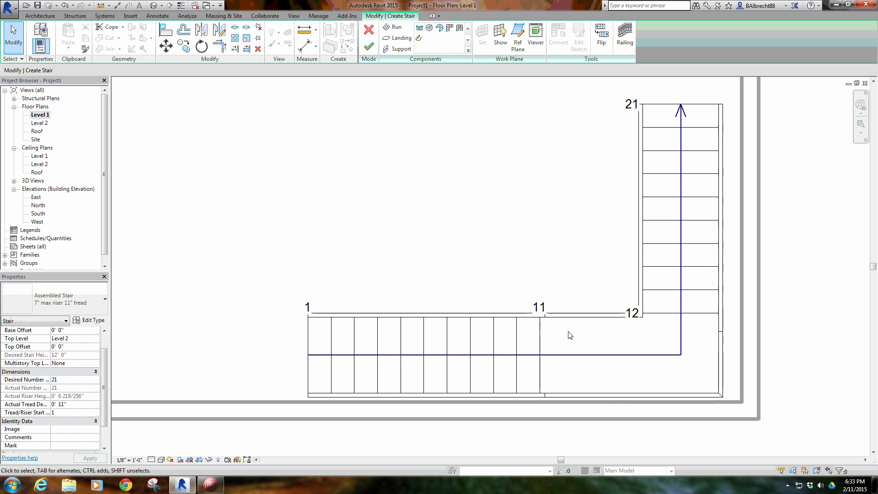
pyautogui.click(572, 369)
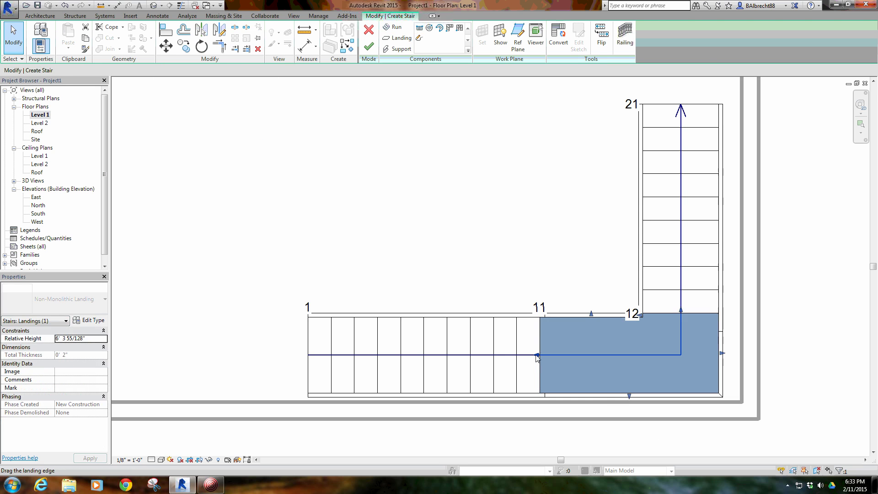
pyautogui.moveTo(535, 356); pyautogui.dragTo(636, 353)
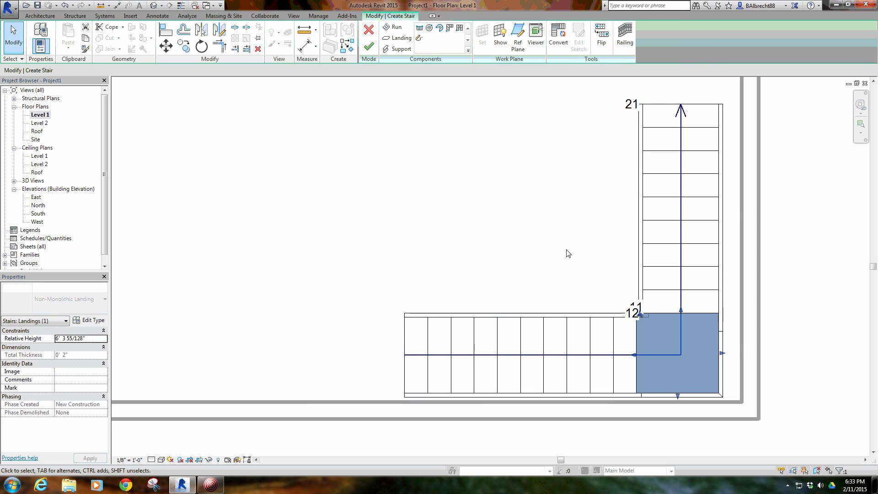
pyautogui.click(549, 251)
# - Shorten the vertical second run so that it ends at riser 15
pyautogui.moveTo(569, 251); pyautogui.dragTo(511, 253, button='middle')
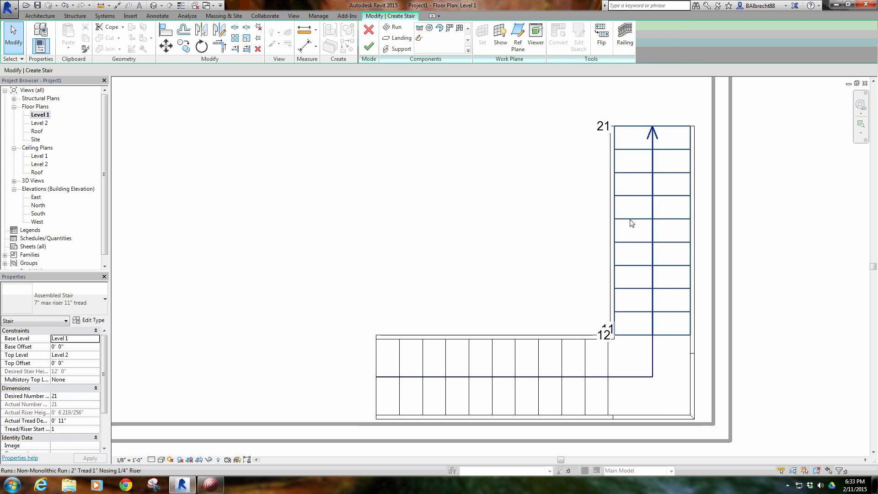
pyautogui.click(657, 140)
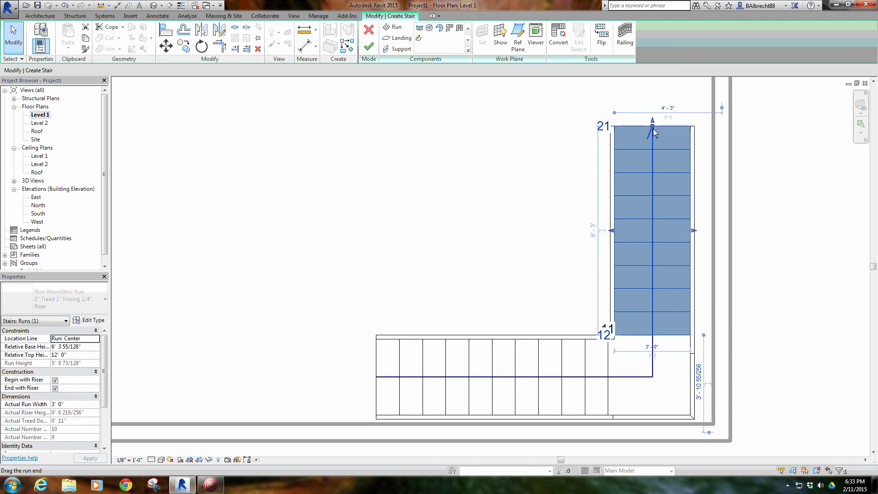
pyautogui.press('l')
pyautogui.press('i')
pyautogui.click(652, 335)
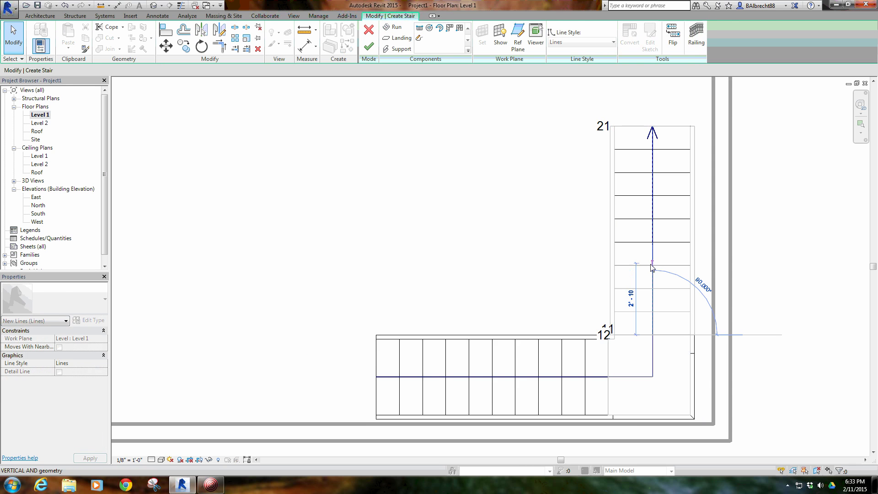
pyautogui.click(652, 265)
pyautogui.press('Escape')
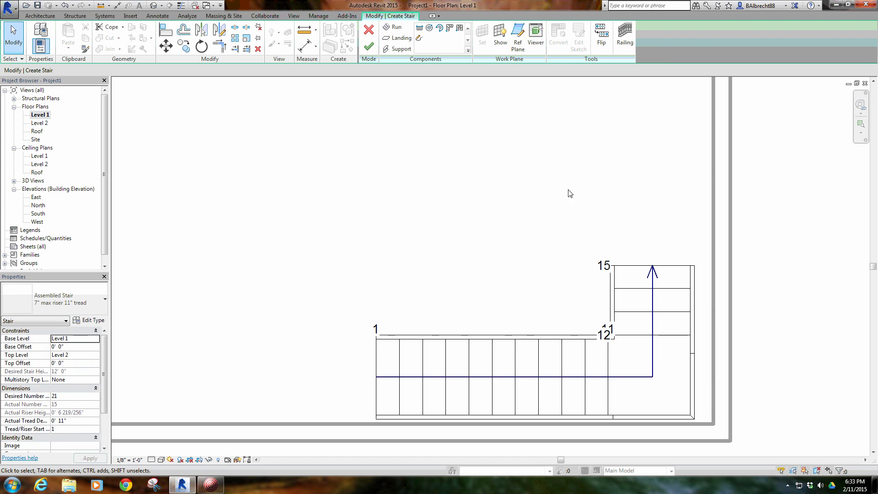
# - Add a third run of 6 risers, 3' wide, heading left above the second run with an automatic landing between them
pyautogui.click(394, 27)
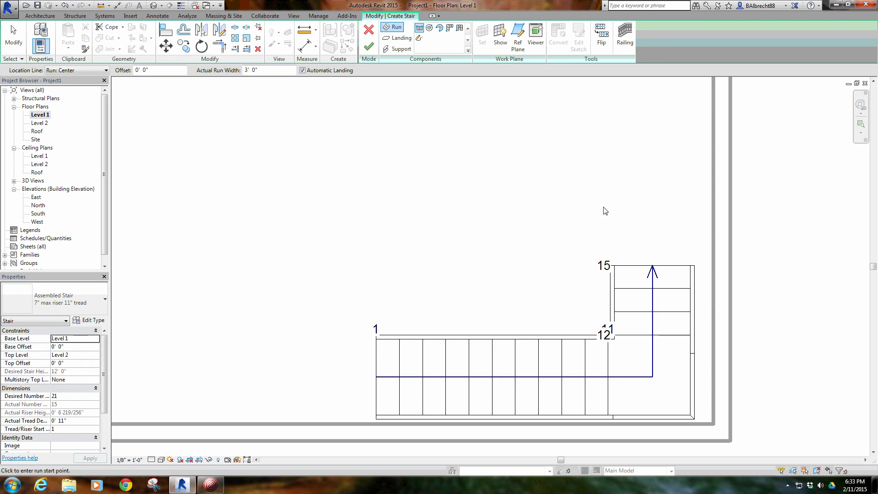
pyautogui.click(611, 202)
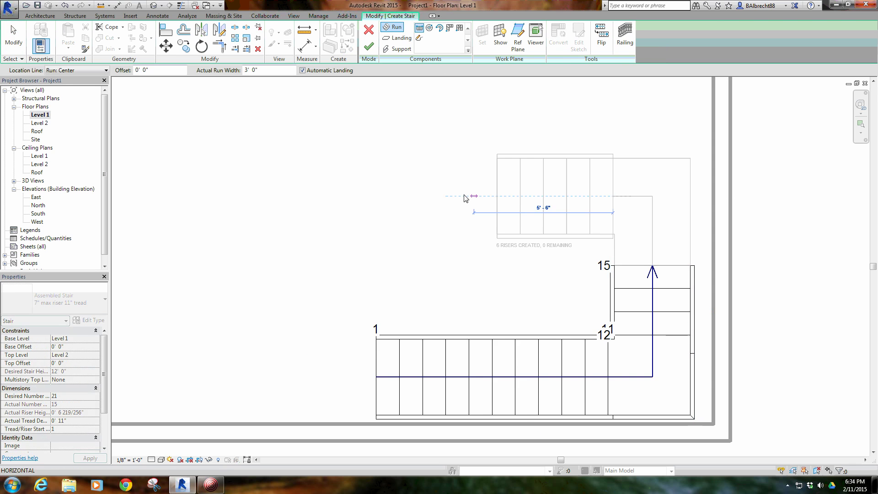
pyautogui.click(465, 196)
pyautogui.press('Escape')
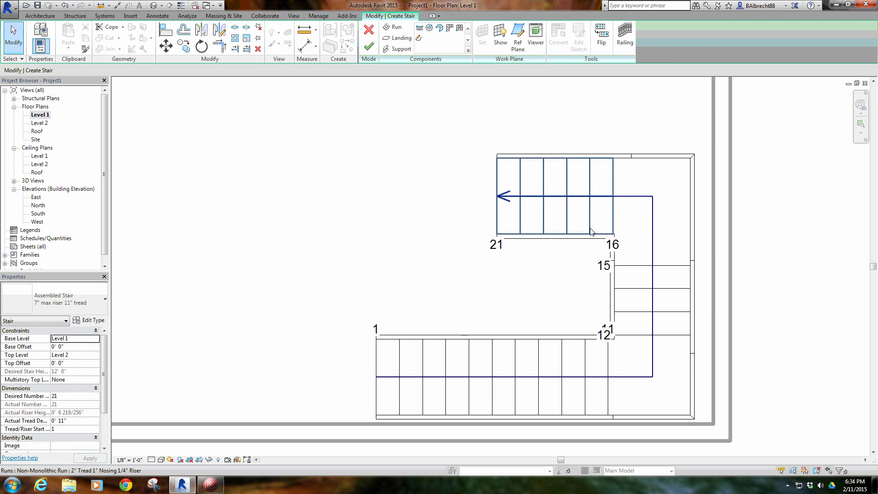
# - Widen the third run toward the inside of the stair and set its width to 5'
pyautogui.click(604, 235)
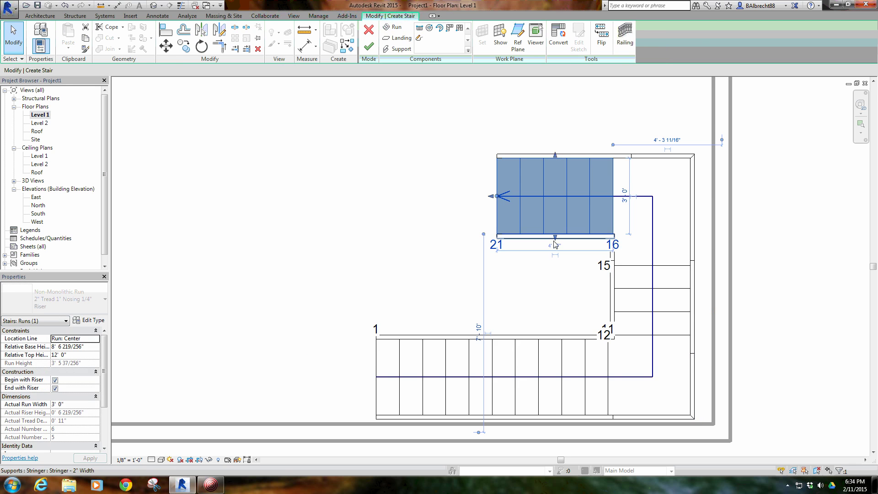
pyautogui.moveTo(555, 238); pyautogui.dragTo(554, 262)
pyautogui.click(631, 206)
pyautogui.write("5'")
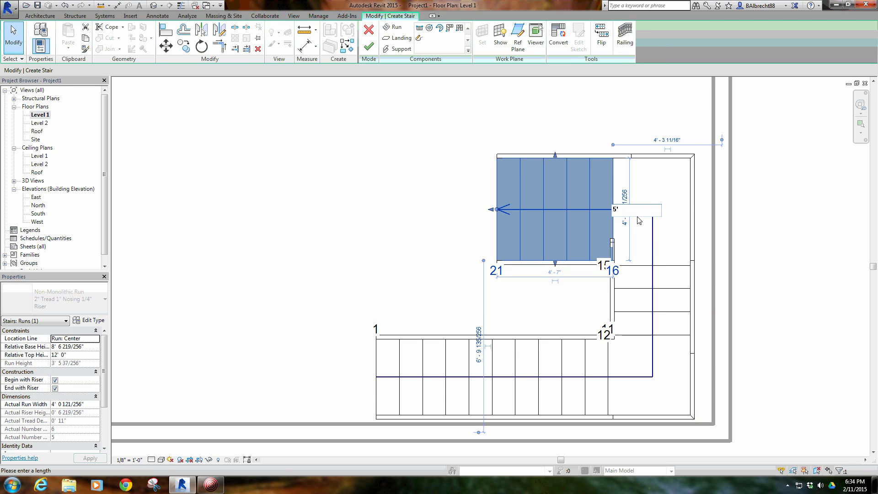
pyautogui.press('Return')
pyautogui.press('Escape')
pyautogui.rightClick(447, 174)
# - Move the 5' wide third run upward so its lower edge sits just above riser 15 of the second run
pyautogui.scroll(2, 613, 267)
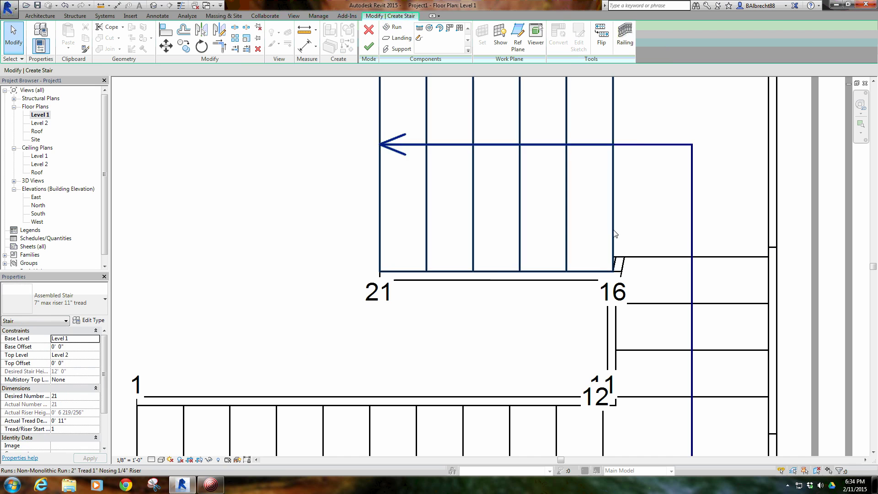
pyautogui.click(615, 261)
pyautogui.press('m')
pyautogui.press('v')
pyautogui.click(616, 272)
pyautogui.click(615, 259)
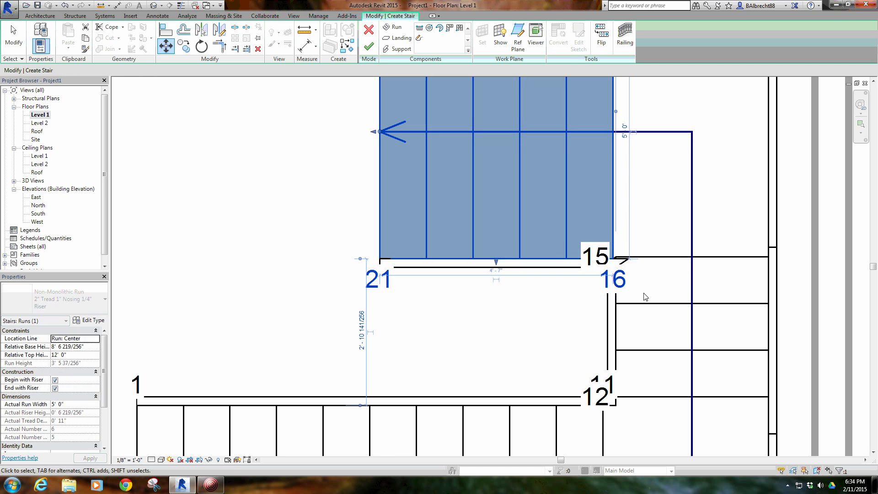
pyautogui.click(616, 260)
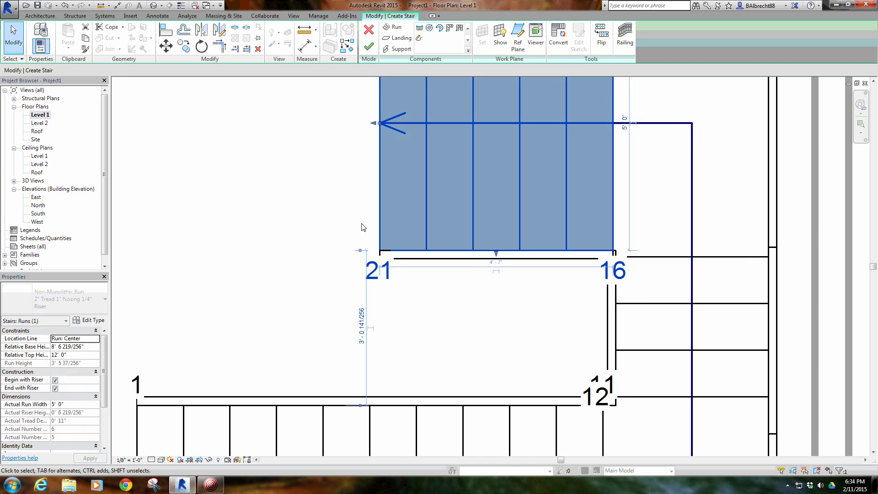
# - Finish the three-run stair and delete the elements that cause the error
pyautogui.scroll(-2, 362, 221)
pyautogui.moveTo(311, 229); pyautogui.dragTo(392, 211, button='middle')
pyautogui.click(460, 103)
pyautogui.click(369, 45)
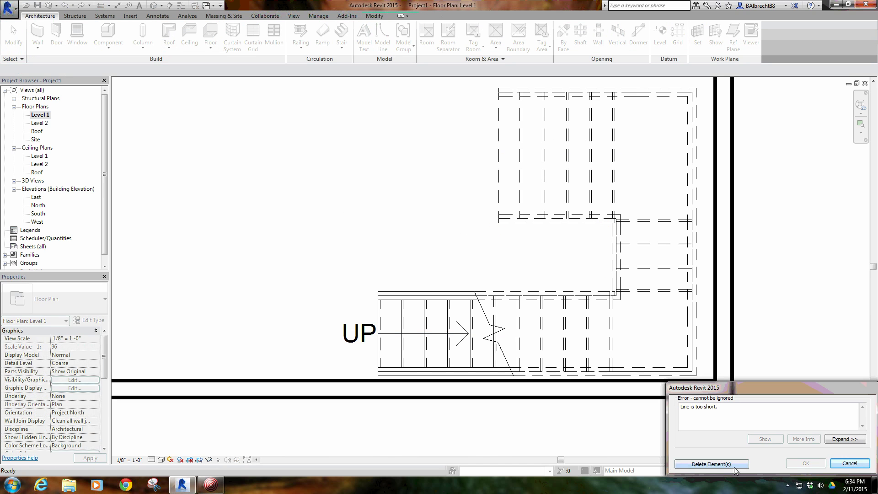
pyautogui.click(726, 467)
# - Examine the three-run stair, its landings and railings from several angles in the 3D view
pyautogui.click(154, 5)
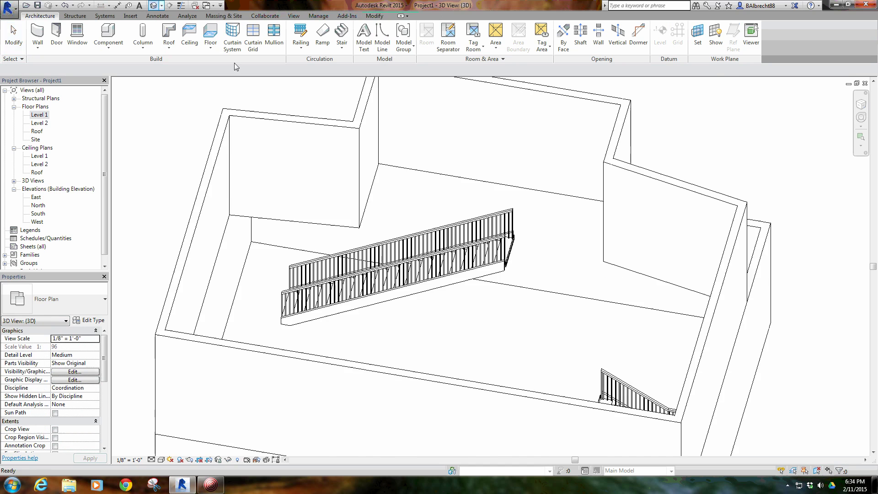
pyautogui.keyDown('shift'); pyautogui.moveTo(459, 329); pyautogui.dragTo(540, 317, button='middle'); pyautogui.keyUp('shift')
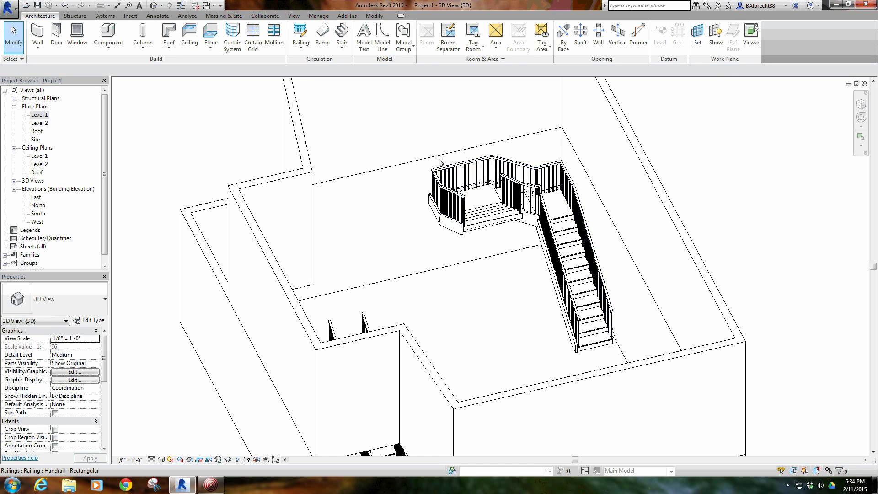
pyautogui.keyDown('shift'); pyautogui.moveTo(525, 347); pyautogui.dragTo(500, 378, button='middle'); pyautogui.keyUp('shift')
pyautogui.scroll(5, 501, 379)
pyautogui.scroll(-6, 448, 372)
pyautogui.keyDown('shift'); pyautogui.moveTo(448, 372); pyautogui.dragTo(368, 369, button='middle'); pyautogui.keyUp('shift')
pyautogui.keyDown('shift'); pyautogui.moveTo(482, 317); pyautogui.dragTo(518, 328, button='middle'); pyautogui.keyUp('shift')
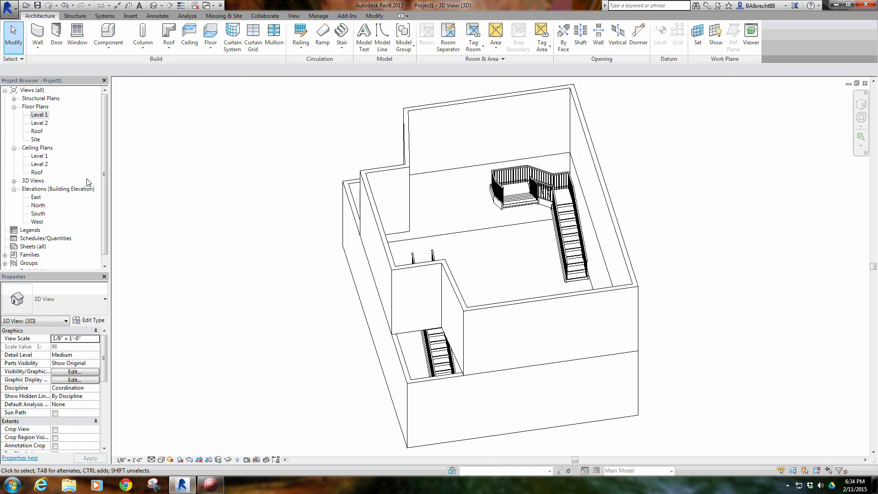
# - Start a stair by sketch in the Level 1 floor plan, with Level 1 as base and Level 2 as top
pyautogui.doubleClick(39, 115)
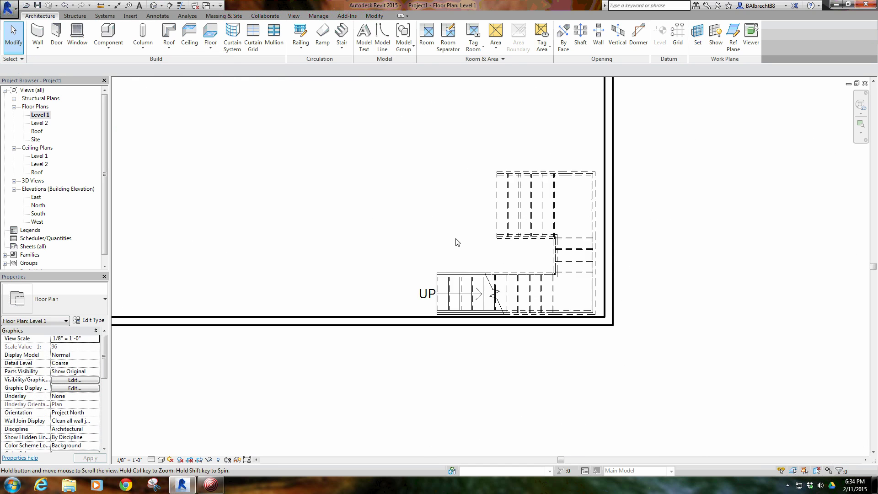
pyautogui.scroll(-2, 651, 286)
pyautogui.scroll(-3, 650, 243)
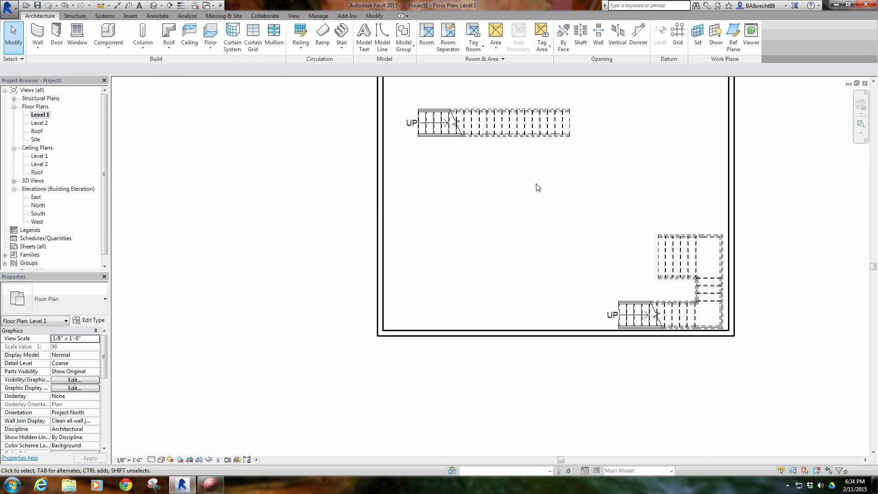
pyautogui.click(343, 49)
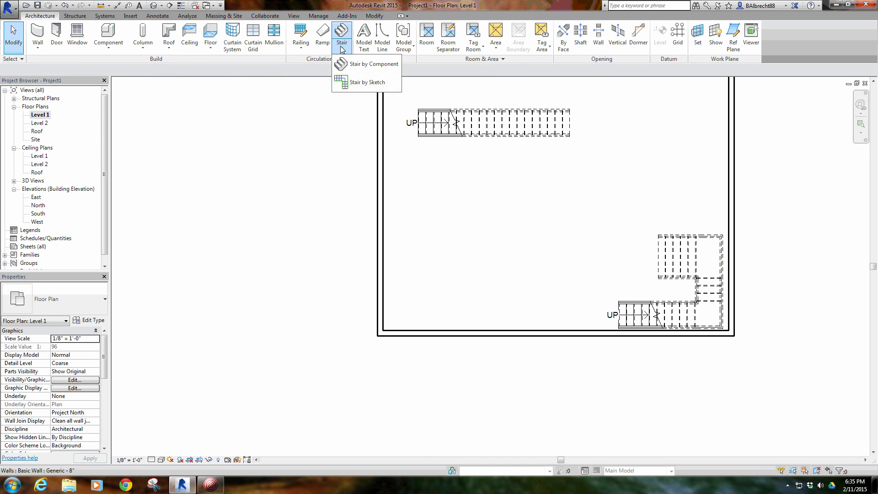
pyautogui.click(364, 84)
pyautogui.scroll(3, 548, 276)
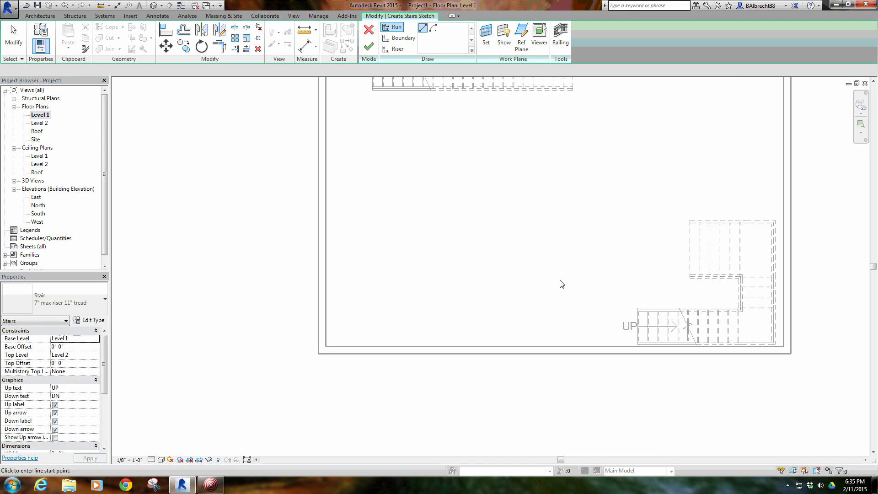
pyautogui.scroll(-2, 106, 373)
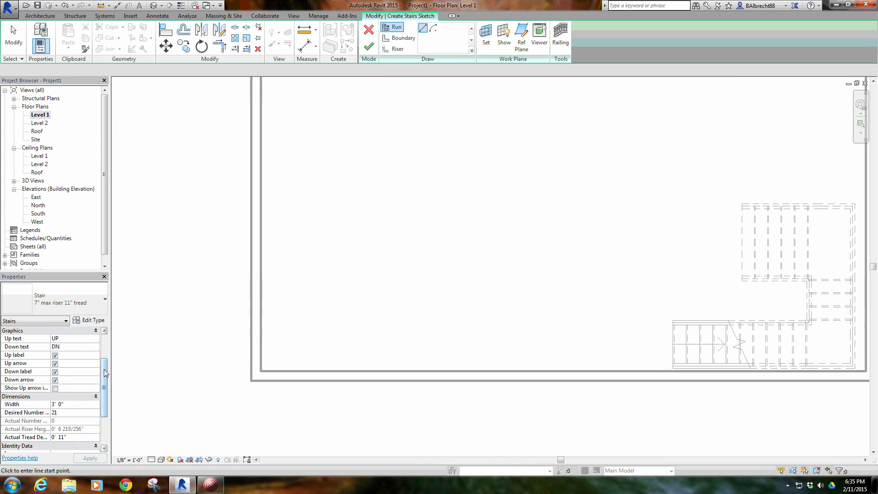
pyautogui.moveTo(101, 379); pyautogui.dragTo(102, 337)
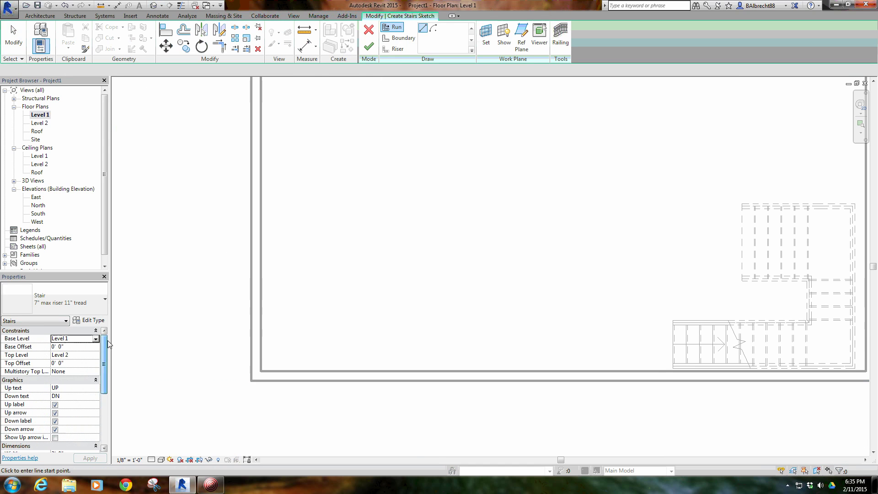
# - Sketch two facing, outward-bowing arc boundaries in the open area beside the three-run stair, the left one with a radius of about 15'-6"
pyautogui.click(399, 38)
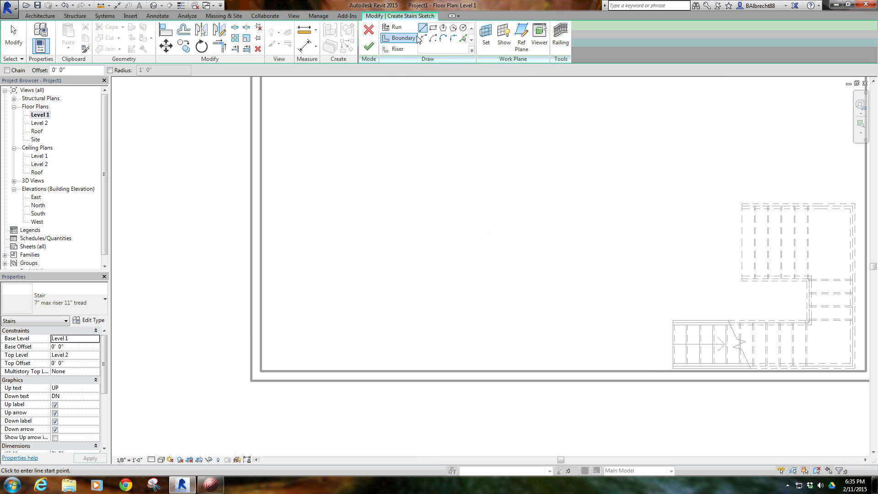
pyautogui.click(386, 339)
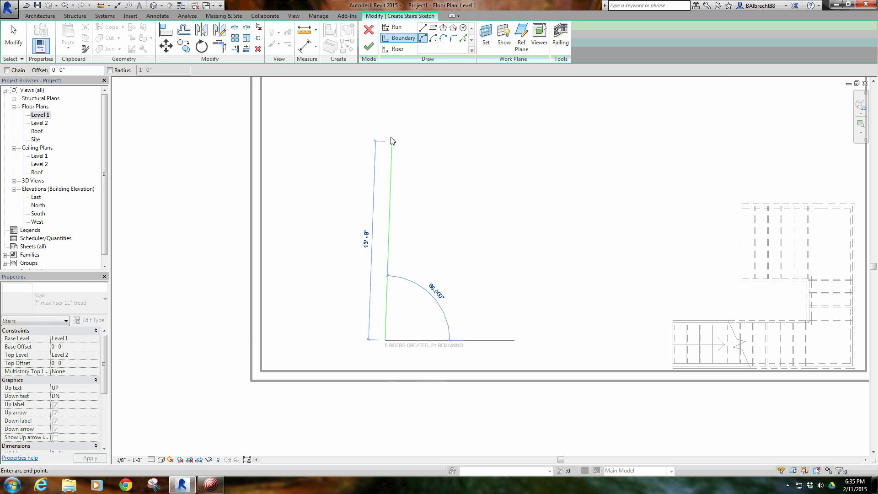
pyautogui.click(386, 102)
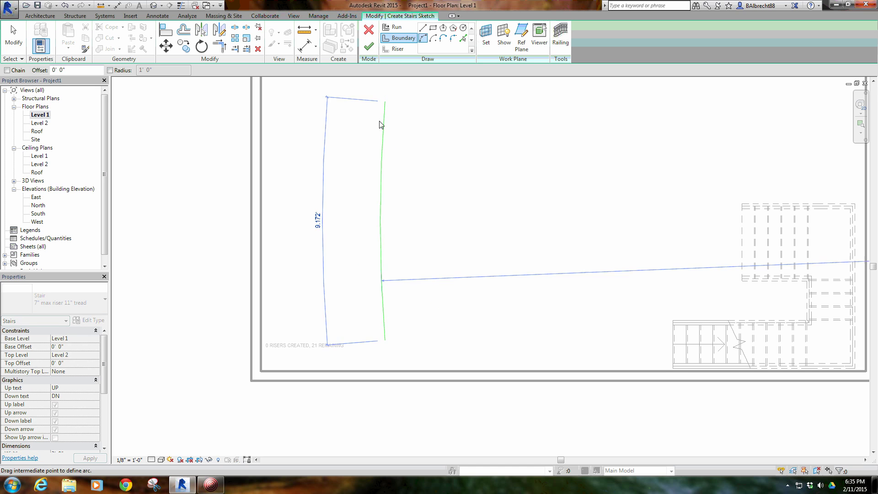
pyautogui.click(371, 142)
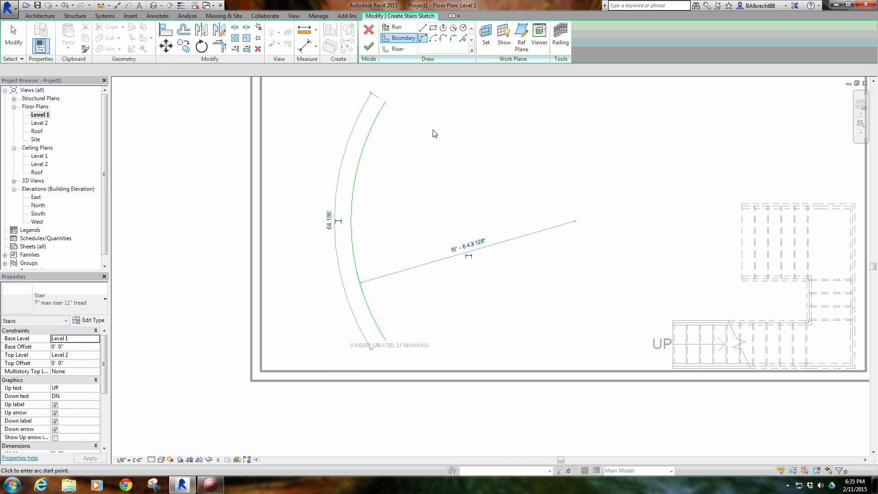
pyautogui.click(462, 108)
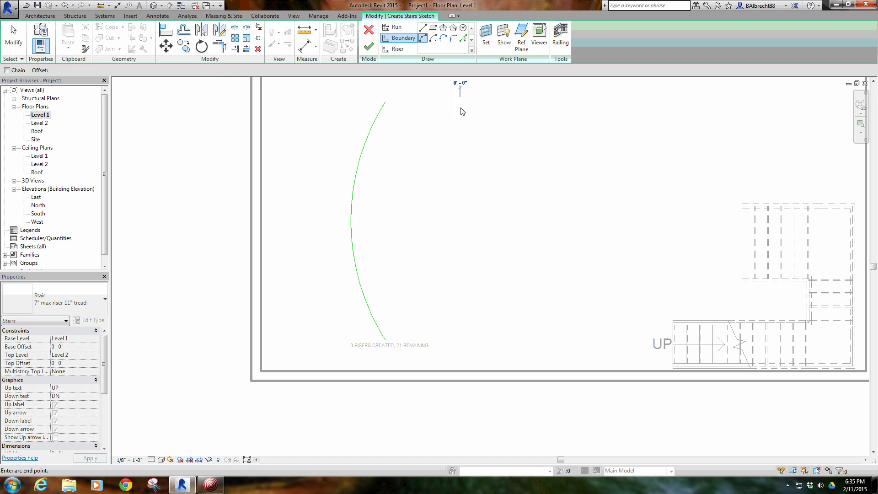
pyautogui.click(457, 329)
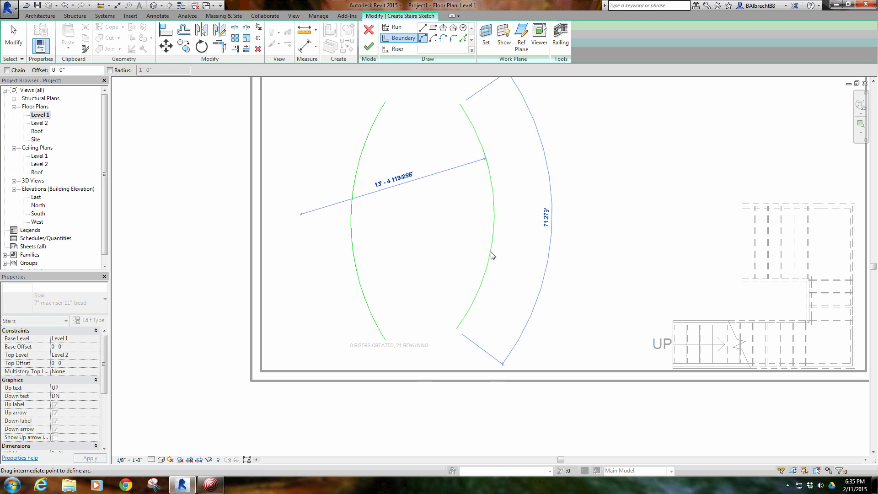
pyautogui.click(487, 265)
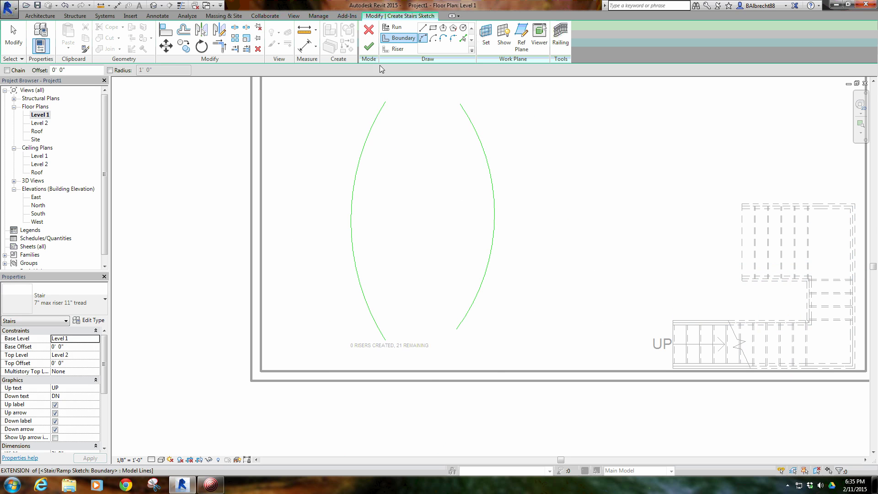
# - Sketch five straight risers across the upper half of the boundaries, the first joining their upper ends and the others at varying slants
pyautogui.click(396, 49)
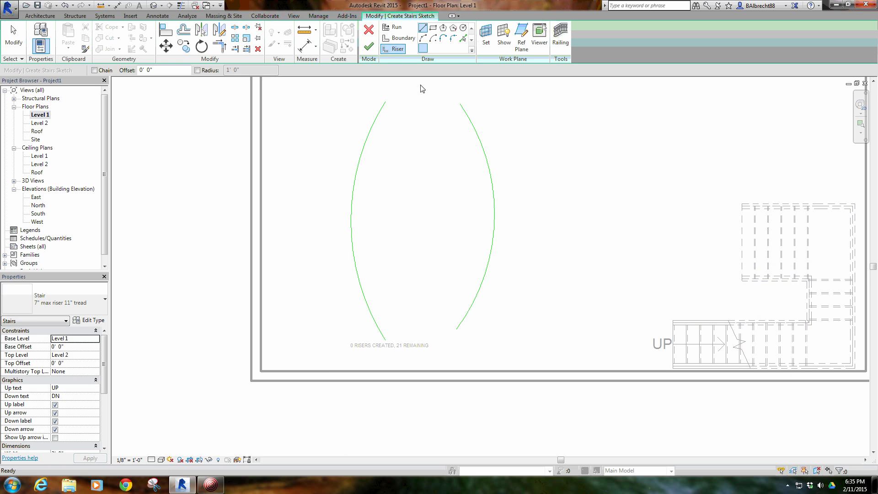
pyautogui.click(385, 102)
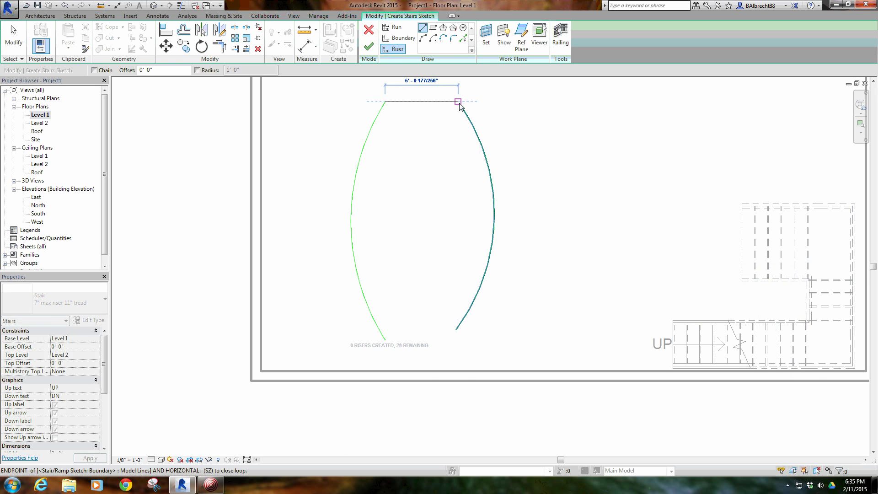
pyautogui.click(459, 102)
pyautogui.click(380, 114)
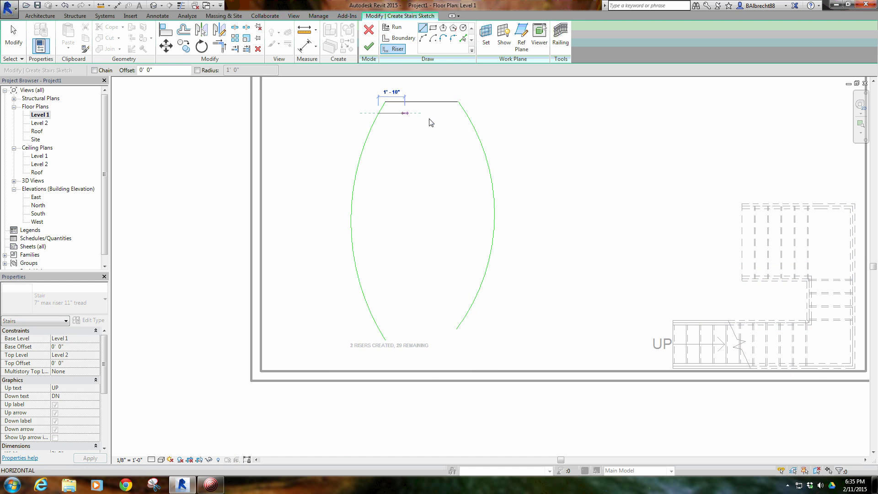
pyautogui.click(472, 124)
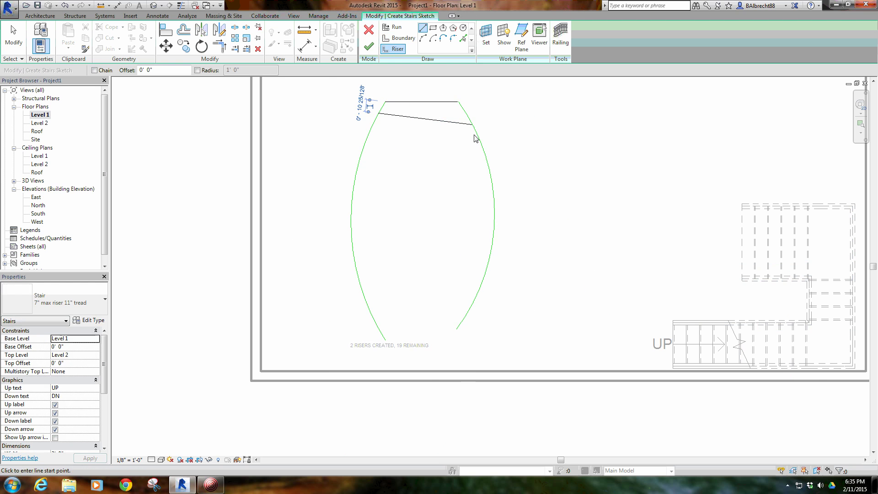
pyautogui.click(477, 133)
pyautogui.click(363, 147)
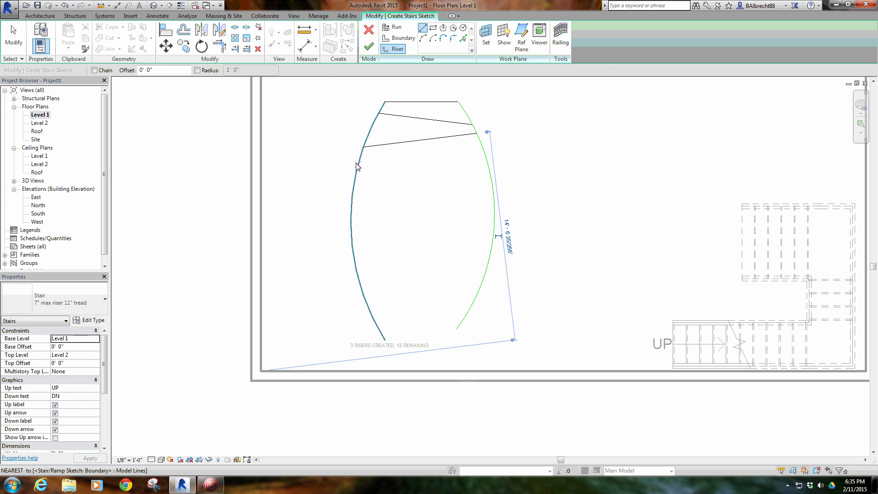
pyautogui.click(358, 162)
pyautogui.click(486, 167)
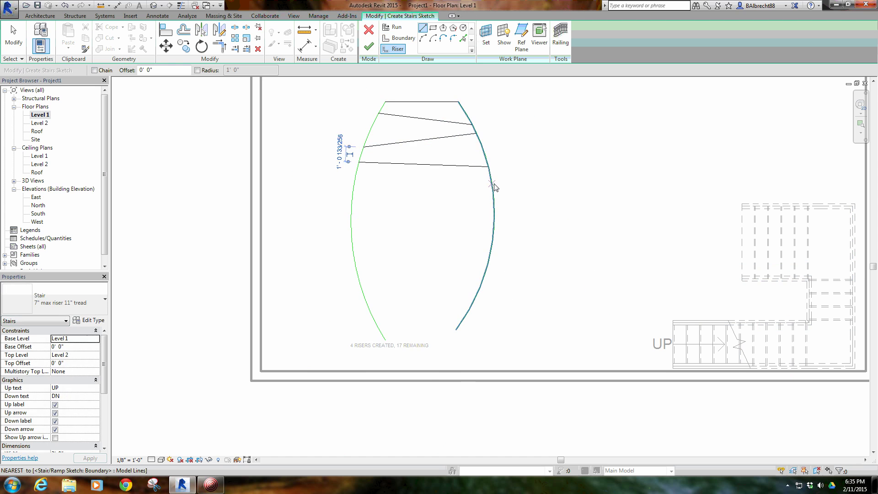
pyautogui.click(492, 183)
pyautogui.click(352, 200)
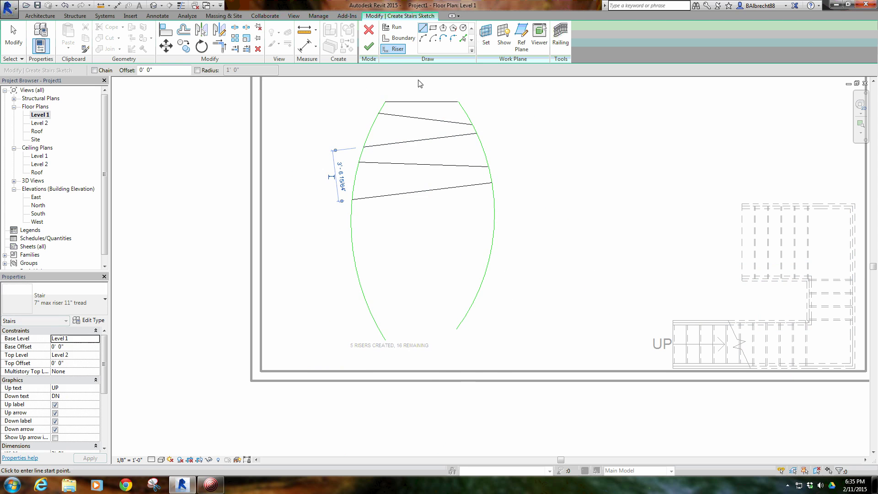
# - Add two arc risers across the middle of the stair, one bowing downward and the one below it bowing upward
pyautogui.click(351, 219)
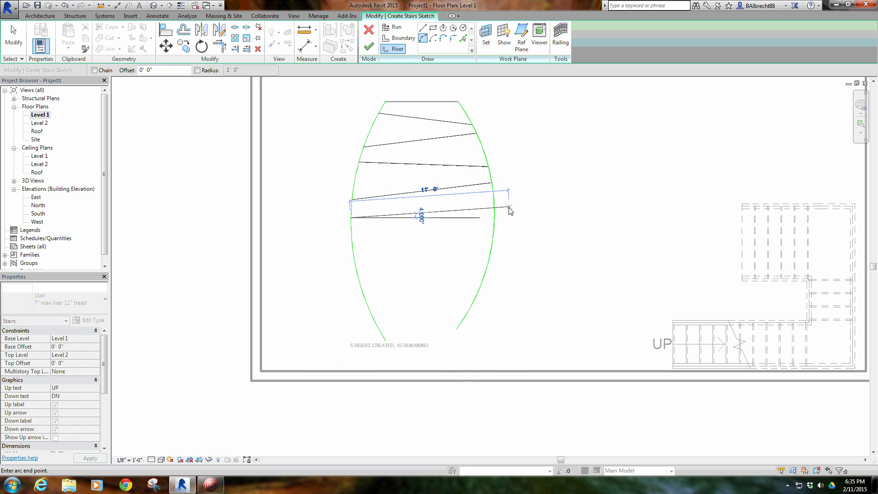
pyautogui.click(494, 206)
pyautogui.click(451, 234)
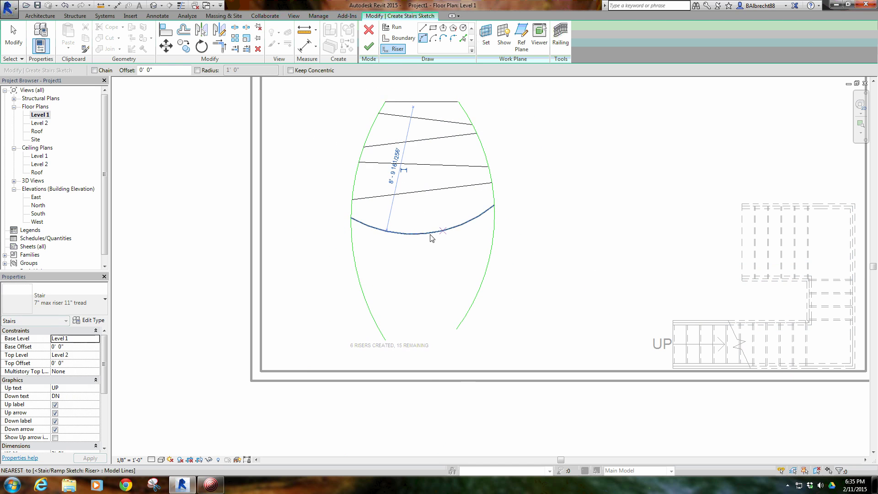
pyautogui.click(354, 262)
pyautogui.click(489, 261)
pyautogui.click(425, 251)
# - Add three straight risers at the lower end, the last joining the boundary ends, and finish the stair sketch
pyautogui.press('l')
pyautogui.press('i')
pyautogui.click(361, 287)
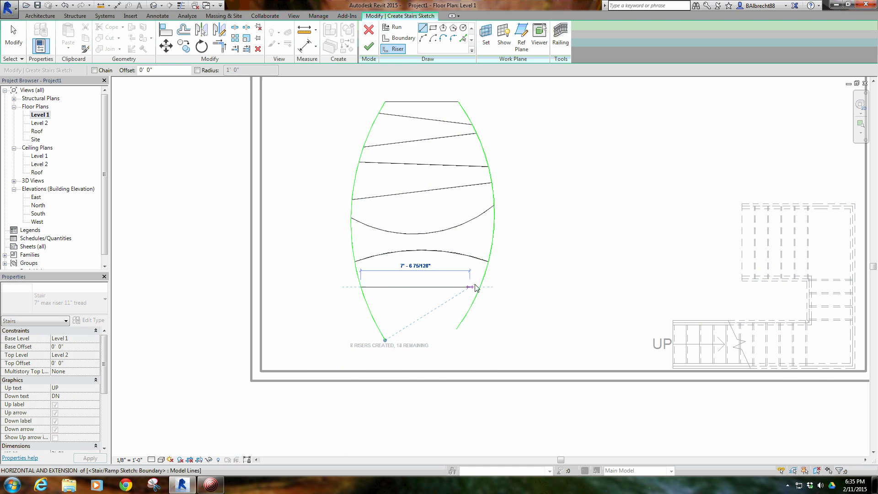
pyautogui.click(480, 288)
pyautogui.click(371, 314)
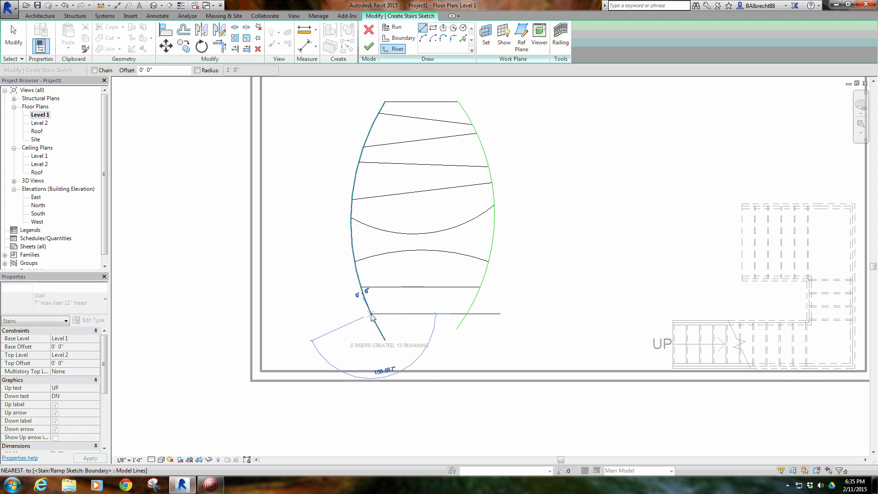
pyautogui.click(474, 300)
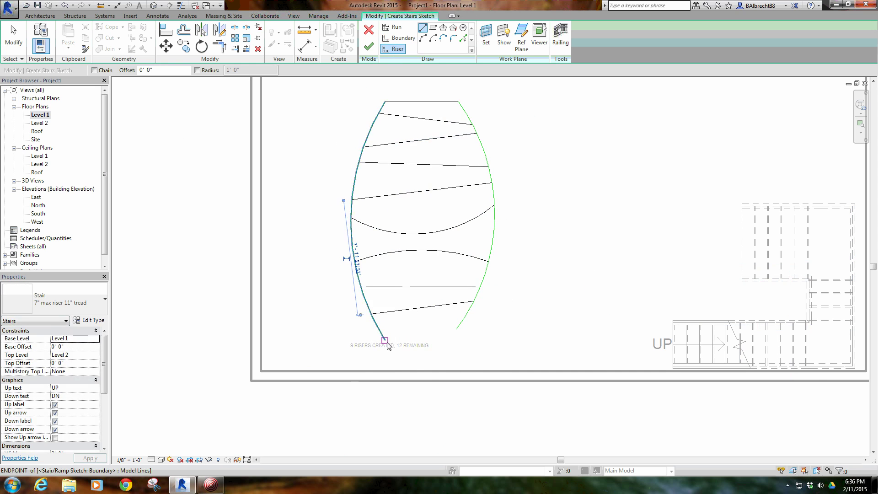
pyautogui.click(386, 340)
pyautogui.click(455, 331)
pyautogui.rightClick(289, 161)
pyautogui.click(307, 166)
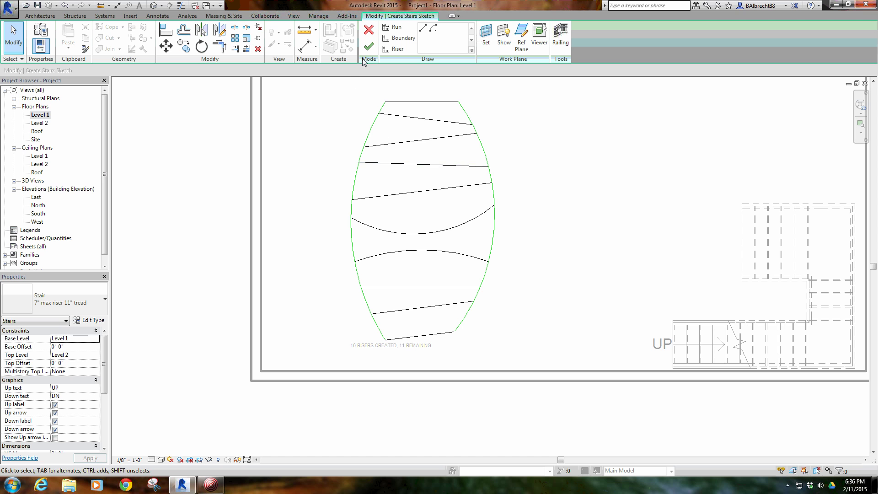
pyautogui.click(369, 47)
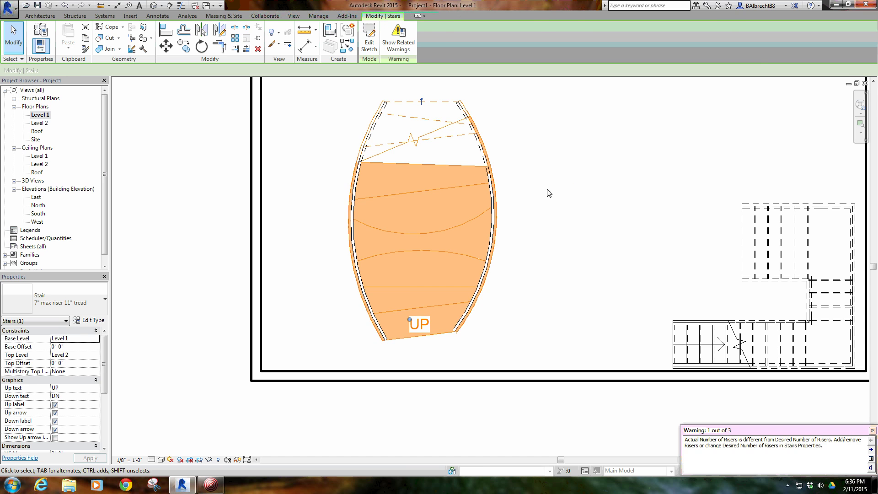
pyautogui.click(549, 193)
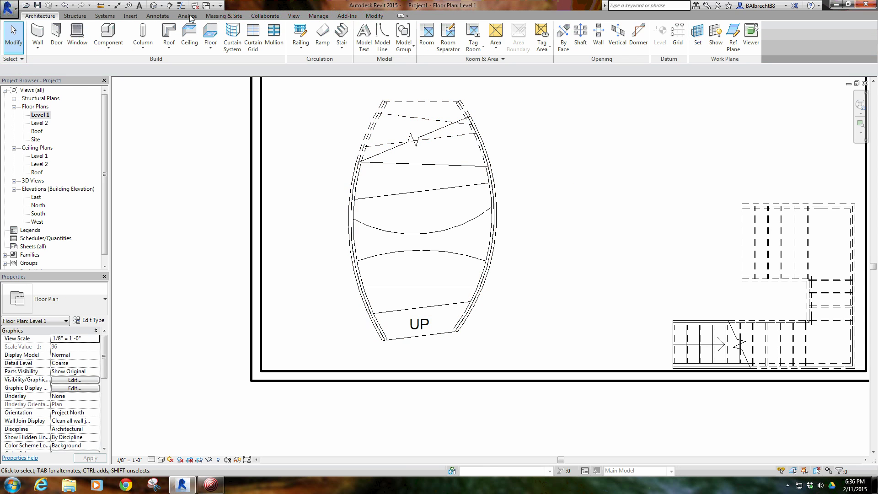
# - Examine the curved sketched stair, its irregular treads and railings in the 3D view
pyautogui.click(154, 6)
pyautogui.keyDown('shift'); pyautogui.moveTo(522, 266); pyautogui.dragTo(449, 249, button='middle'); pyautogui.keyUp('shift')
pyautogui.scroll(6, 385, 226)
pyautogui.scroll(-6, 453, 260)
pyautogui.click(342, 50)
pyautogui.click(209, 141)
pyautogui.moveTo(488, 187); pyautogui.dragTo(461, 193, button='middle')
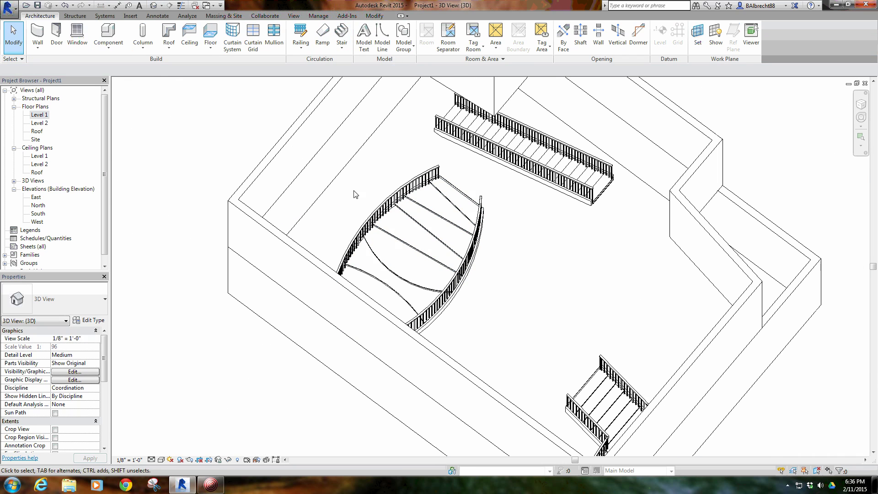
# - Delete the curved sketched stair, the straight stair and the three-run stair from the building
pyautogui.click(460, 193)
pyautogui.press('Delete')
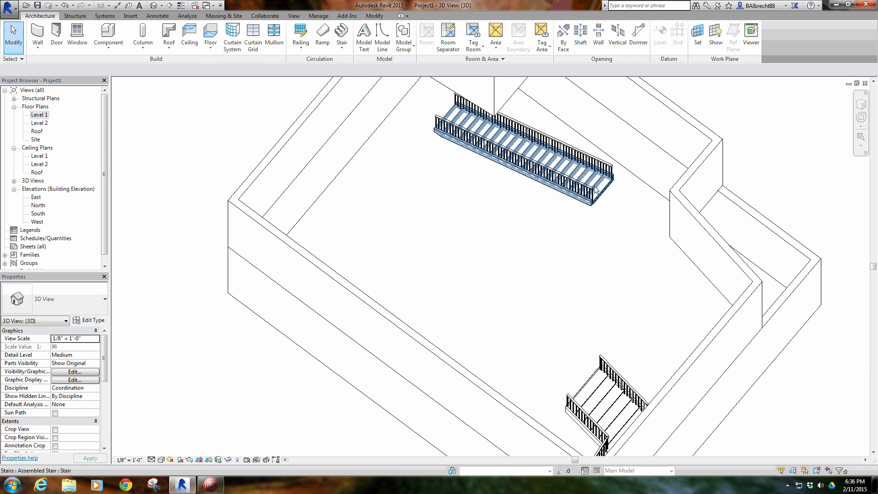
pyautogui.click(599, 197)
pyautogui.press('Delete')
pyautogui.click(592, 395)
pyautogui.press('Delete')
# - Start placing a door in the 3D view and review the available Single-Flush door sizes
pyautogui.scroll(-5, 541, 297)
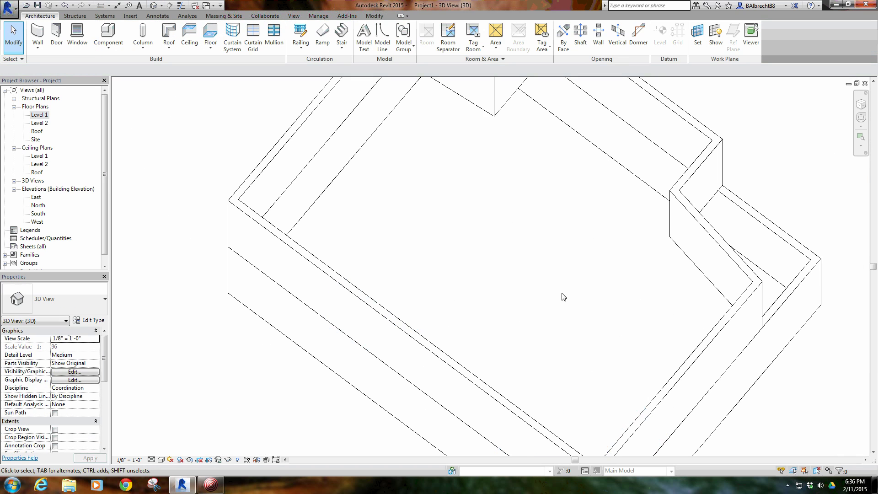
pyautogui.moveTo(541, 298); pyautogui.dragTo(464, 257, button='middle')
pyautogui.keyDown('shift'); pyautogui.moveTo(331, 315); pyautogui.dragTo(480, 248, button='middle'); pyautogui.keyUp('shift')
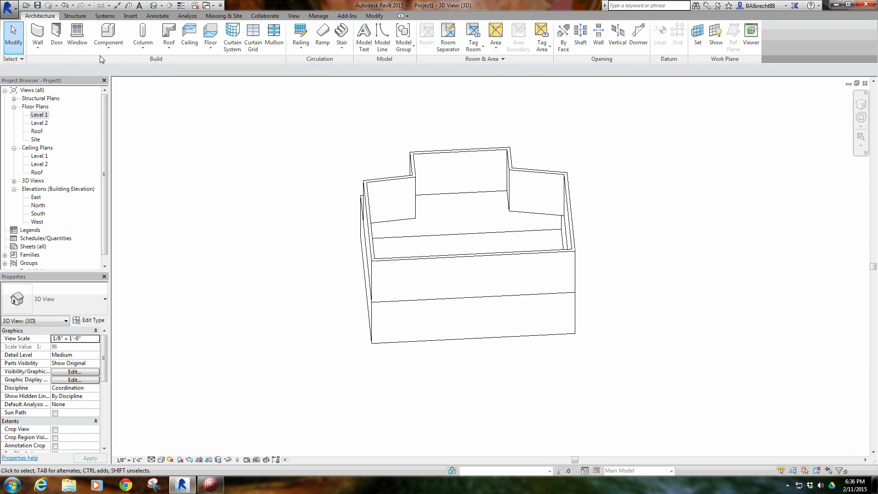
pyautogui.click(56, 36)
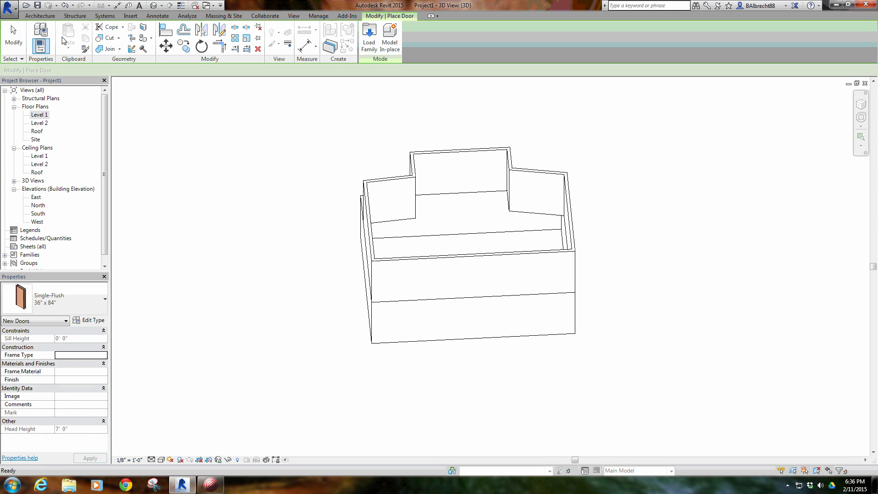
pyautogui.click(67, 304)
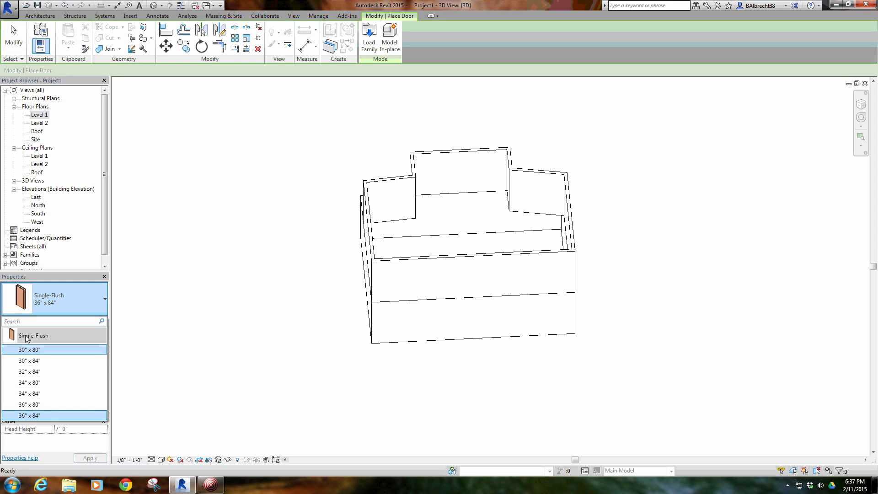
pyautogui.click(61, 304)
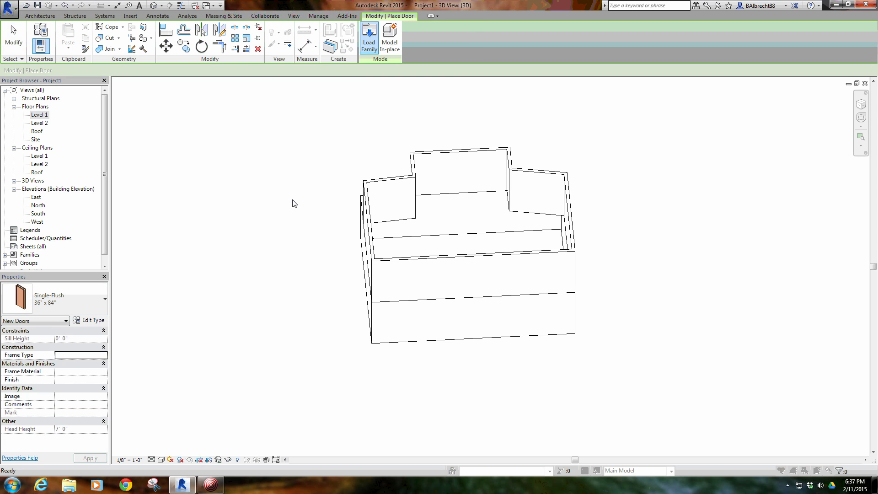
# - Preview families in the Doors folder of the US Imperial library, including Bifold-4 Panel and Double-Panel 1, without loading any
pyautogui.click(369, 37)
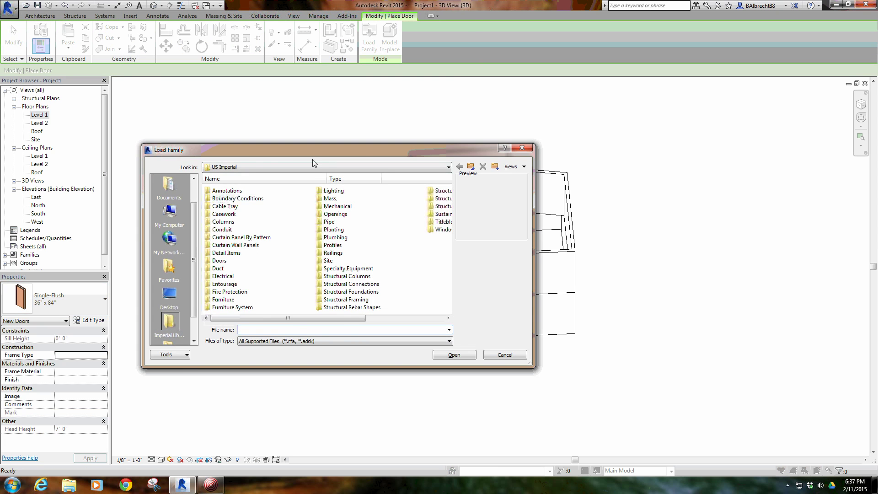
pyautogui.moveTo(310, 157); pyautogui.dragTo(370, 149)
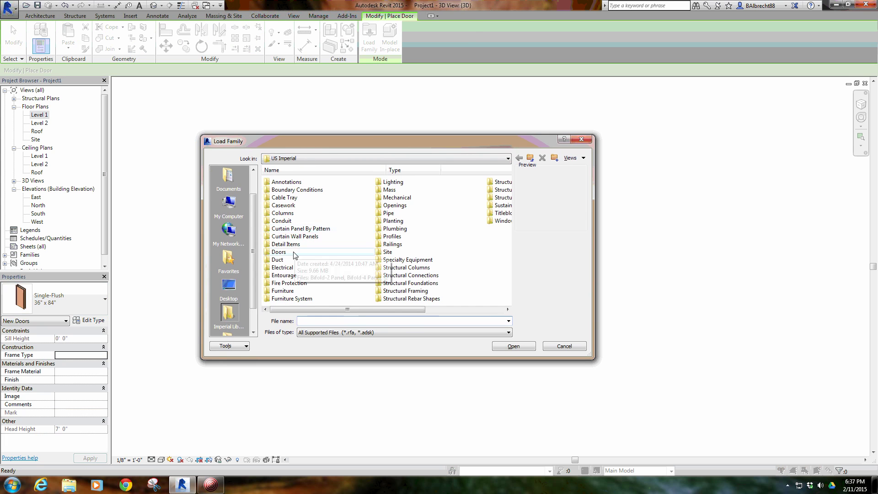
pyautogui.doubleClick(294, 252)
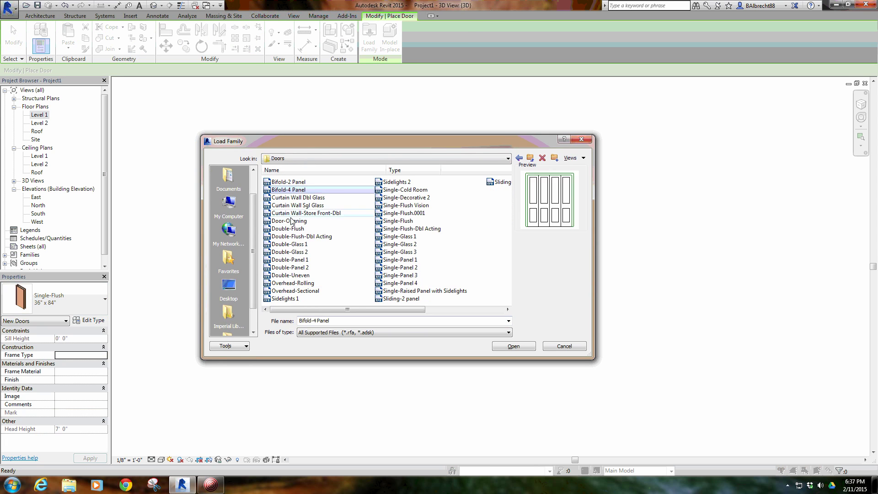
pyautogui.moveTo(409, 284)
pyautogui.moveTo(399, 252)
pyautogui.click(321, 292)
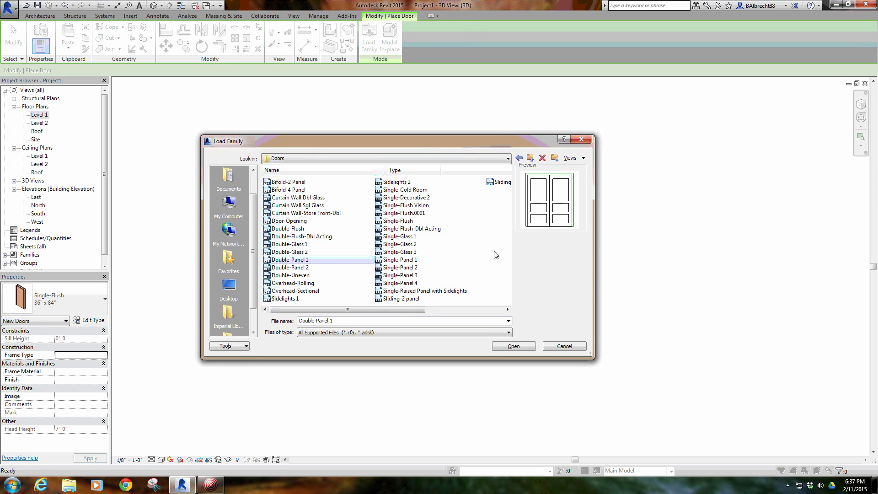
pyautogui.click(564, 348)
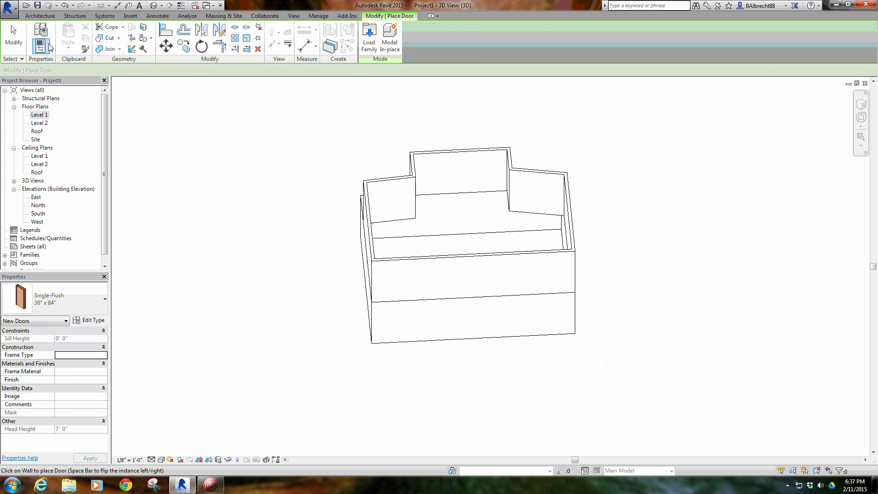
# - Preview families in the Windows library folder, including Ellipse with Trim and Slider with Trim, then leave window placement without loading any
pyautogui.click(40, 16)
pyautogui.click(69, 26)
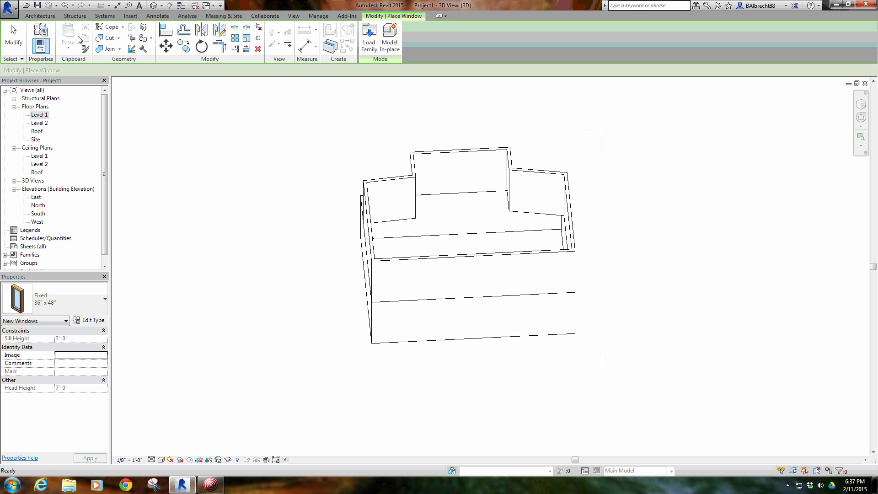
pyautogui.click(369, 41)
pyautogui.doubleClick(502, 221)
pyautogui.click(293, 213)
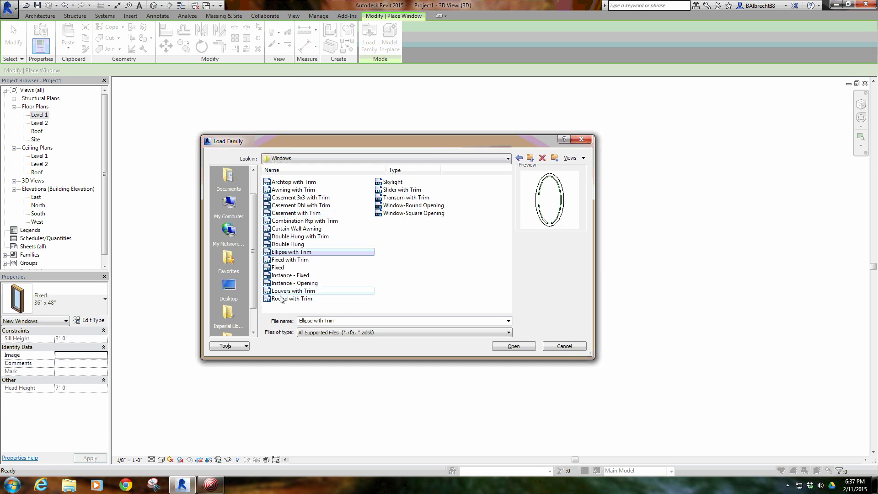
pyautogui.click(283, 299)
pyautogui.click(412, 213)
pyautogui.click(406, 198)
pyautogui.click(402, 189)
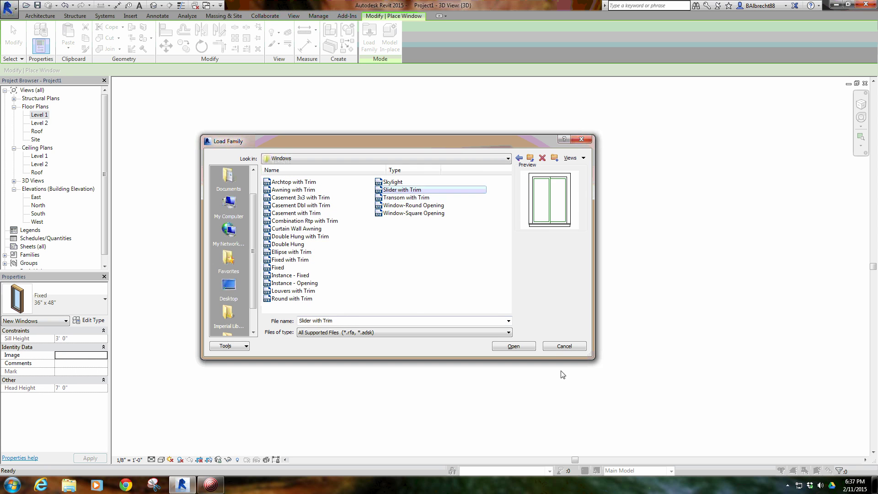
pyautogui.click(565, 346)
pyautogui.rightClick(276, 155)
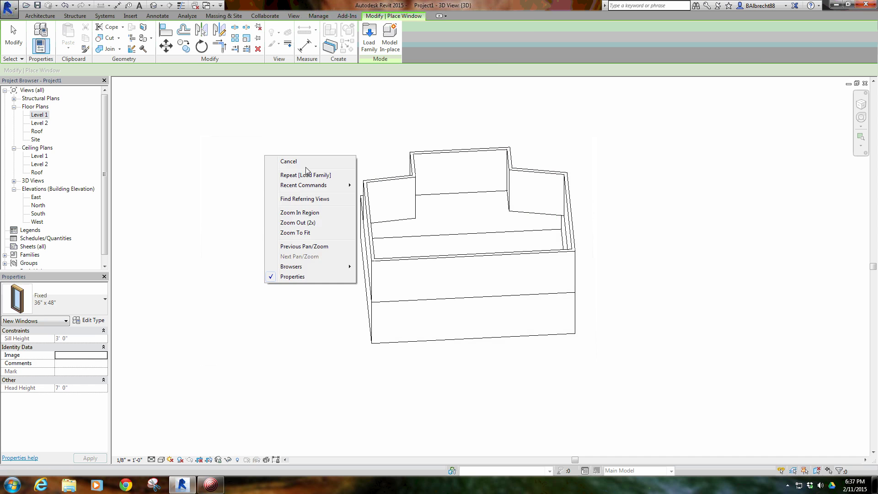
pyautogui.click(299, 160)
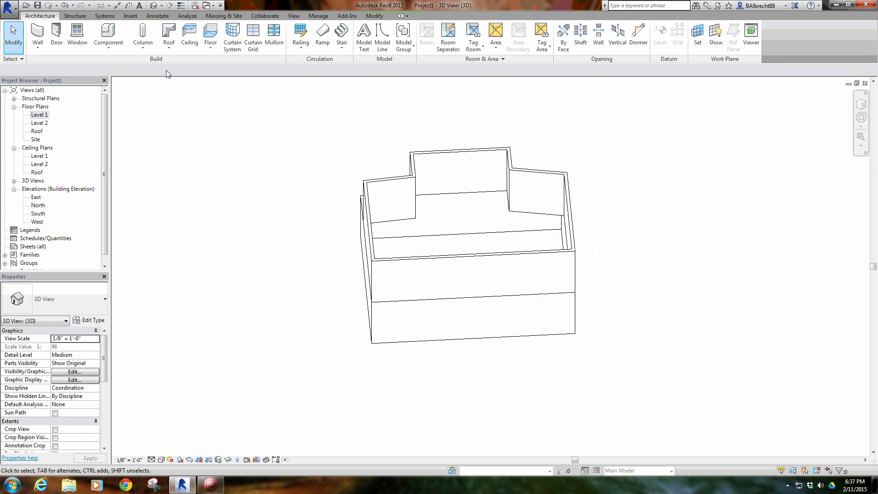
# - Start placing a component and browse the family library to the Base Cabinets folder within Casework
pyautogui.click(106, 36)
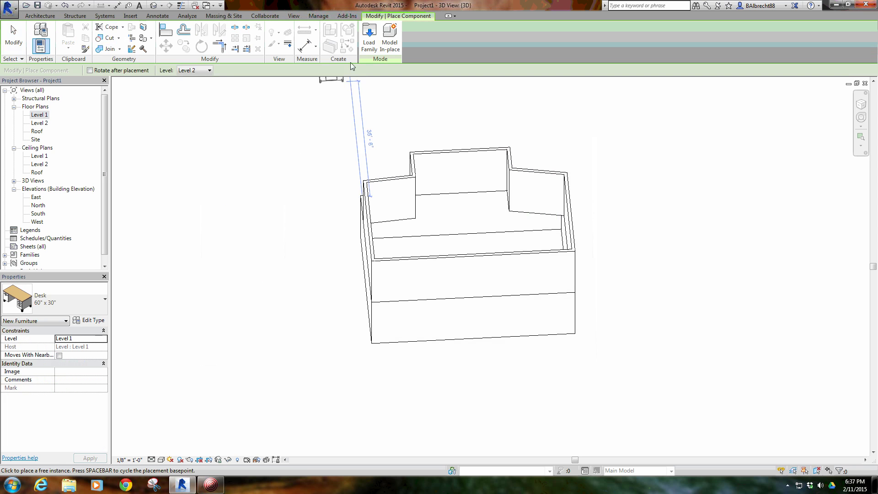
pyautogui.click(369, 46)
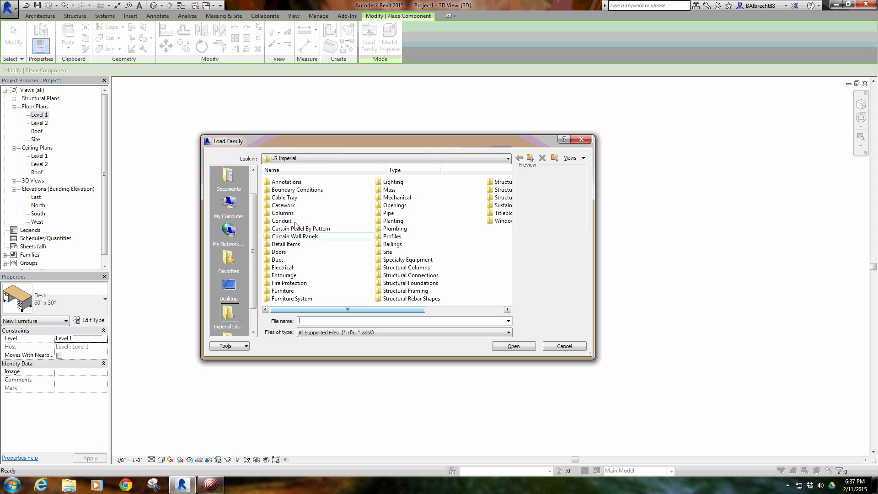
pyautogui.doubleClick(295, 206)
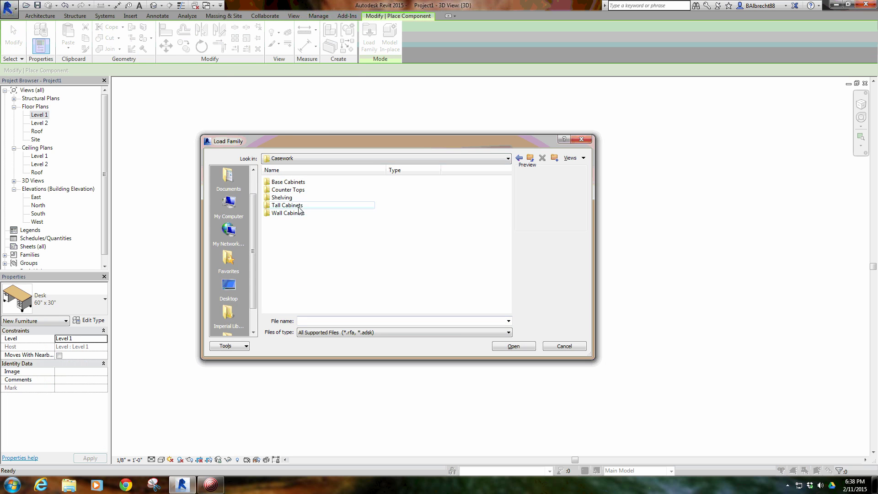
pyautogui.doubleClick(288, 182)
# - Preview the base and vanity cabinet families, including Base Cabinet-4 Drawers, Base Cabinet-Built In and Base Cabinet-Filler
pyautogui.click(307, 206)
pyautogui.press('Down')
pyautogui.press('Down')
pyautogui.press('Down')
pyautogui.press('Down')
pyautogui.press('Down')
pyautogui.press('Down')
pyautogui.press('Down')
pyautogui.press('Down')
pyautogui.press('Down')
pyautogui.press('Down')
pyautogui.click(306, 269)
pyautogui.click(297, 253)
pyautogui.click(297, 237)
pyautogui.click(297, 221)
pyautogui.click(296, 205)
pyautogui.click(297, 190)
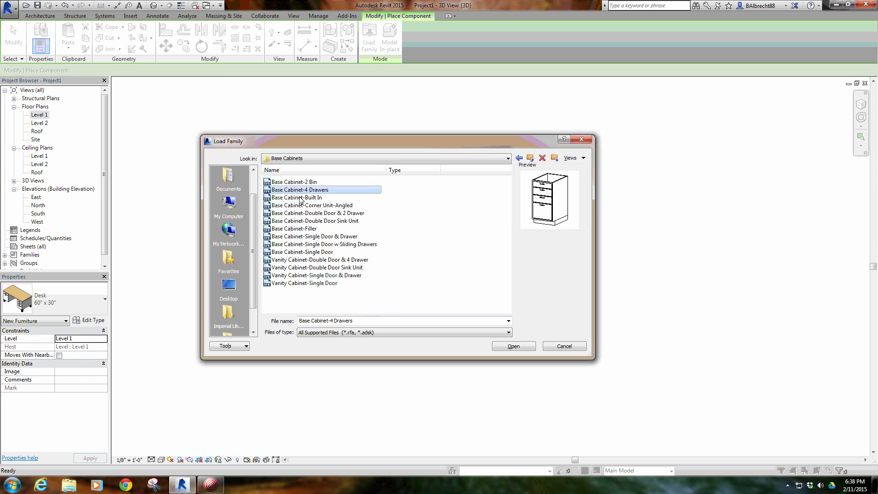
pyautogui.click(296, 197)
pyautogui.click(299, 229)
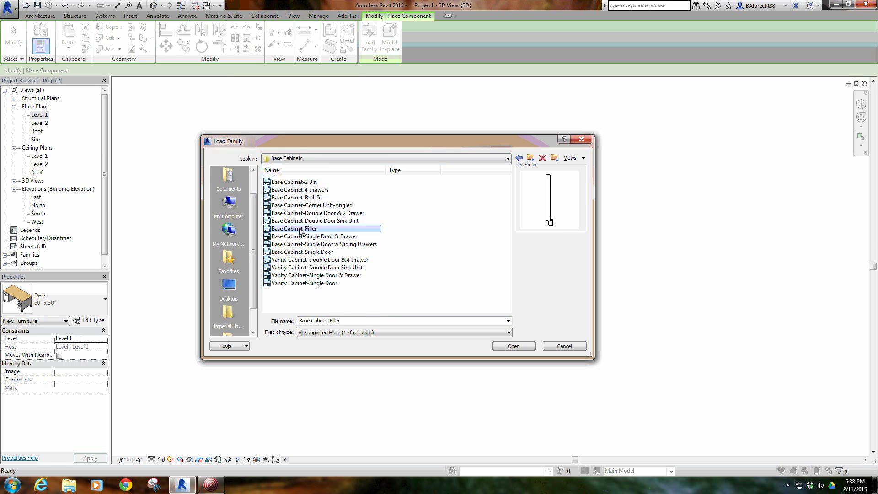
# - Preview the Closet Shelf and Pole family in Shelving and the two-door built-in and single-door families in Tall Cabinets
pyautogui.click(530, 159)
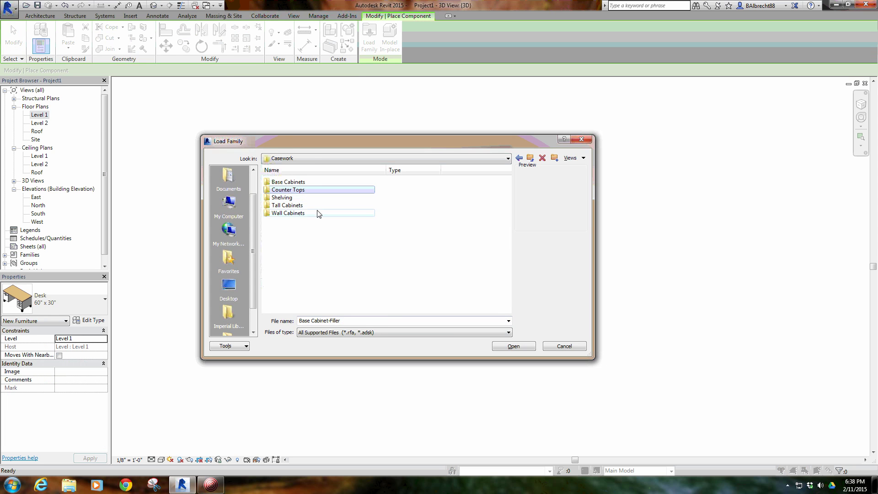
pyautogui.doubleClick(293, 199)
pyautogui.click(295, 183)
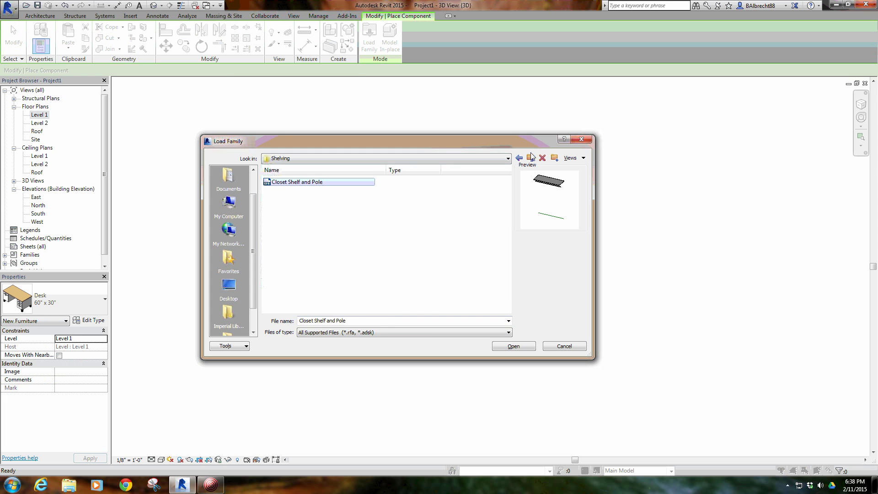
pyautogui.click(530, 159)
pyautogui.doubleClick(295, 205)
pyautogui.click(290, 192)
pyautogui.press('Up')
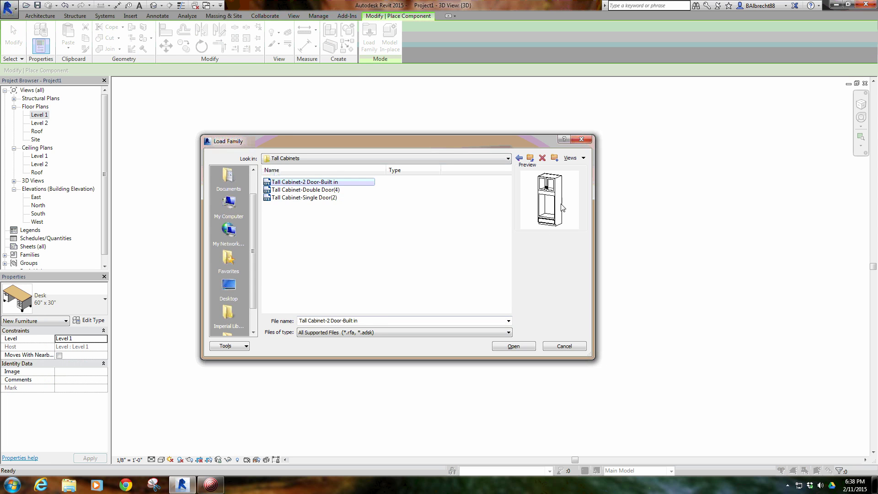
pyautogui.click(297, 198)
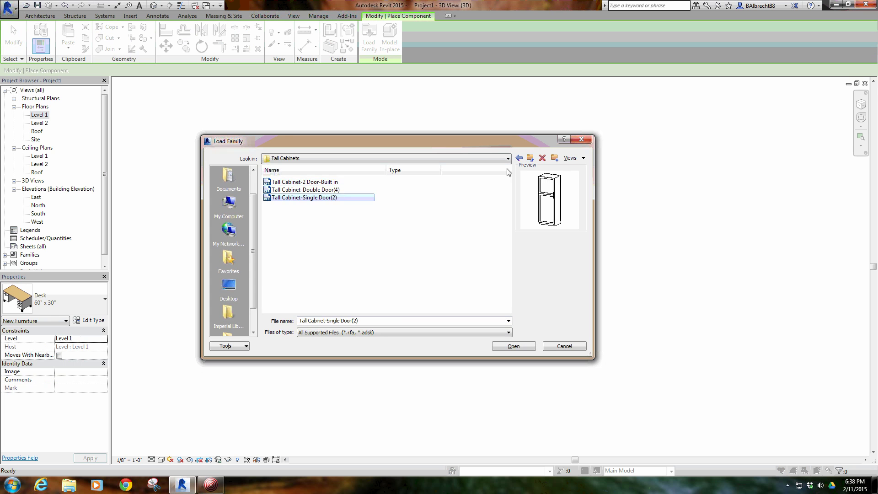
# - Preview the Upper Cabinet-Filler-Wall and Upper Cabinet-Single Door w Glass-Wall families in the Wall Cabinets folder
pyautogui.click(531, 160)
pyautogui.doubleClick(290, 213)
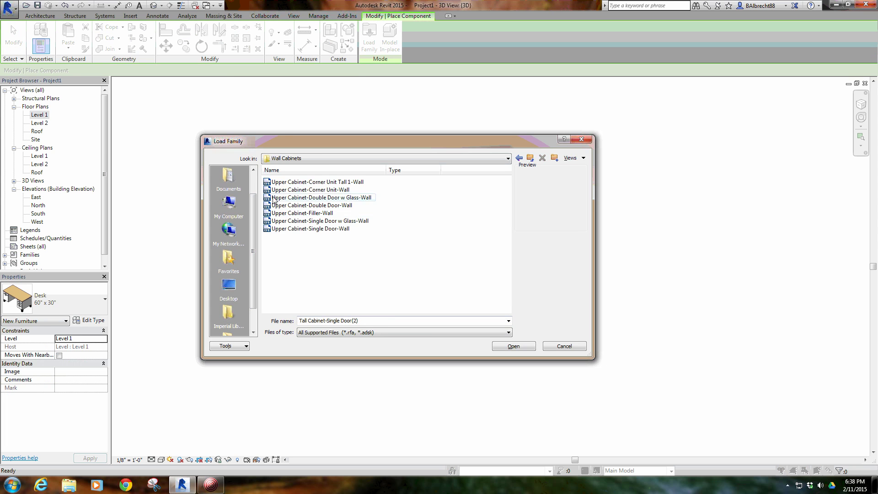
pyautogui.click(291, 213)
pyautogui.click(290, 221)
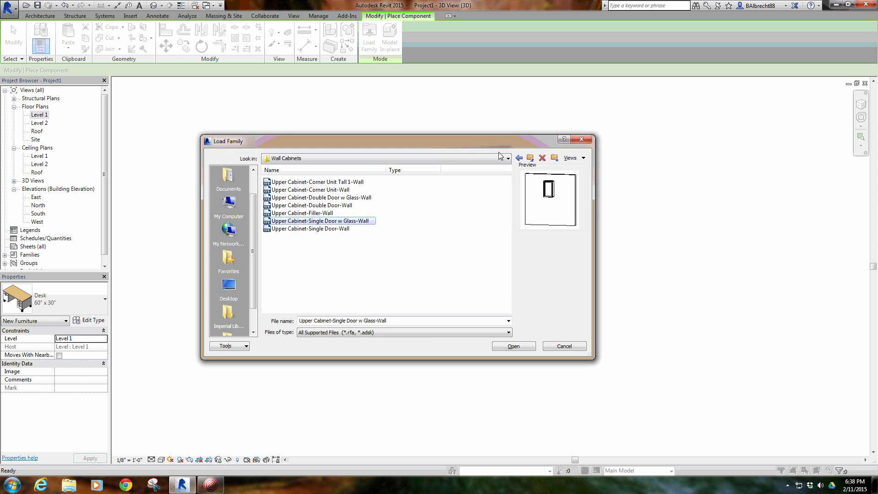
# - Leave Casework and look through the bed families in the Beds folder within Furniture
pyautogui.click(531, 159)
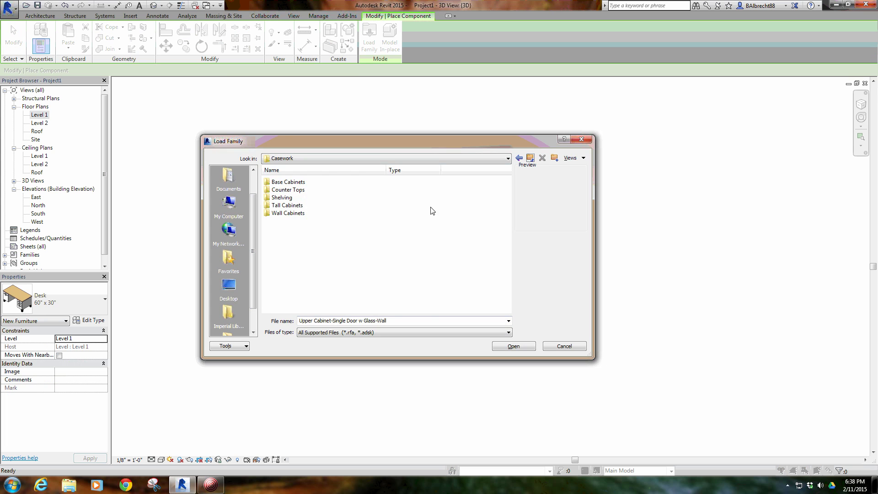
pyautogui.click(530, 159)
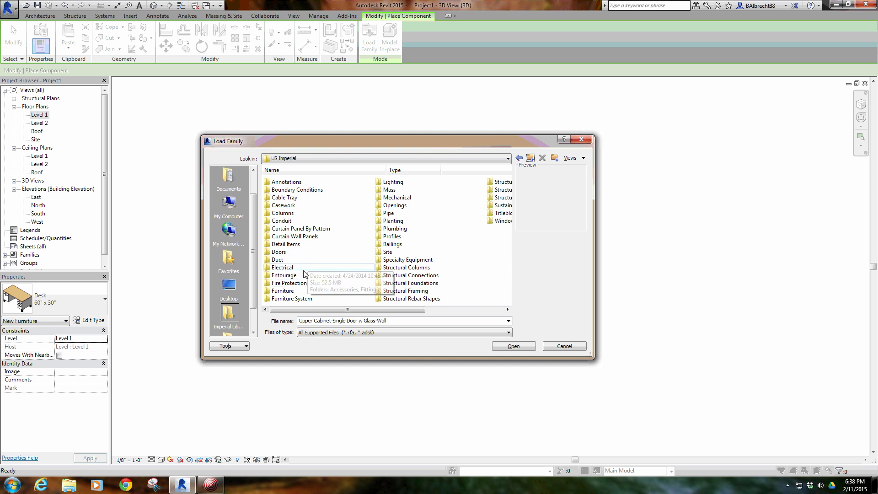
pyautogui.doubleClick(283, 290)
pyautogui.doubleClick(281, 182)
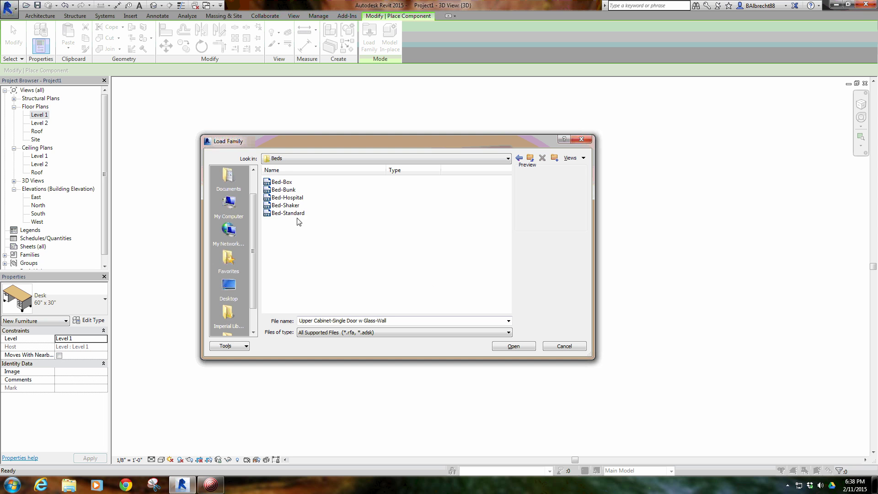
# - Preview seating families in the Furniture library, including Sofa-Pensi, Chair-Executive, Chair-Breuer, Chair-Desk and Chair-Corbu
pyautogui.click(530, 158)
pyautogui.doubleClick(280, 189)
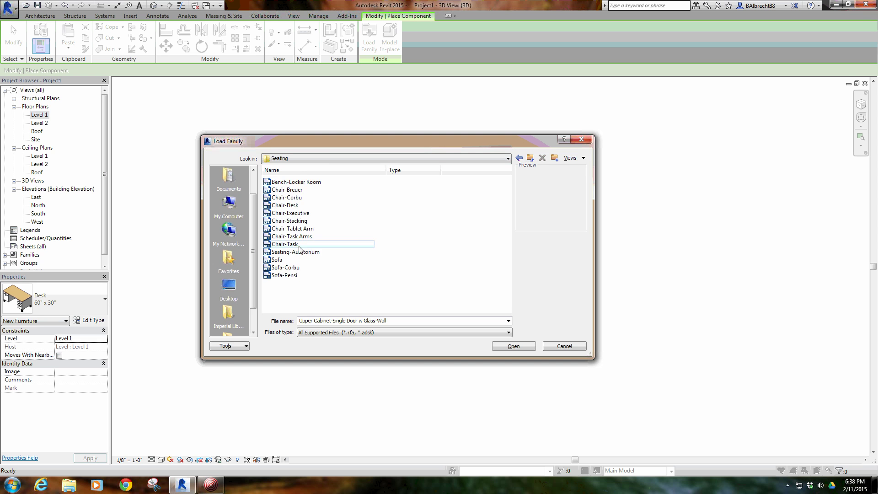
pyautogui.click(287, 276)
pyautogui.click(286, 213)
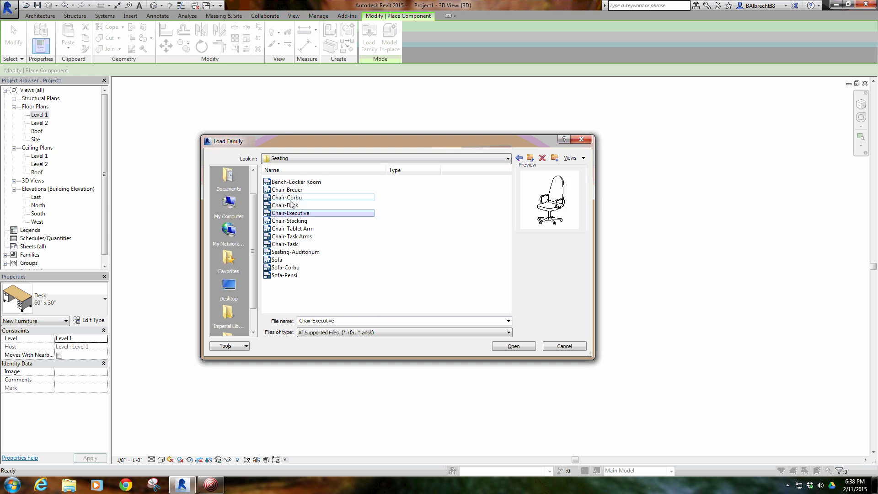
pyautogui.click(287, 198)
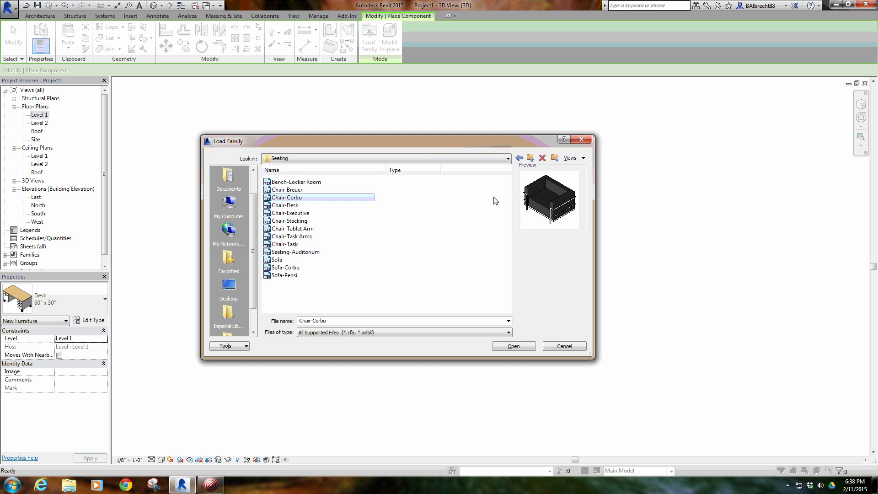
pyautogui.click(287, 190)
pyautogui.click(287, 198)
pyautogui.click(284, 206)
pyautogui.click(286, 197)
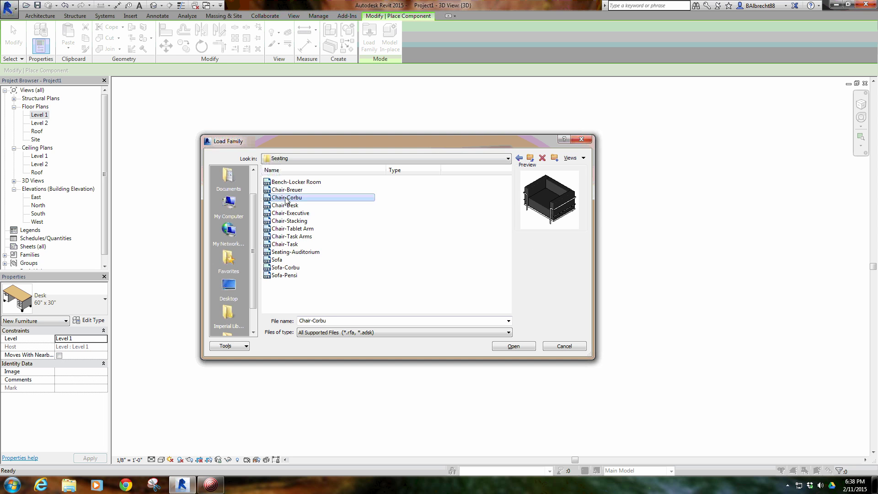
# - Look through the Tables folder within Furniture and return to the US Imperial library folder
pyautogui.click(531, 157)
pyautogui.doubleClick(286, 205)
pyautogui.click(531, 158)
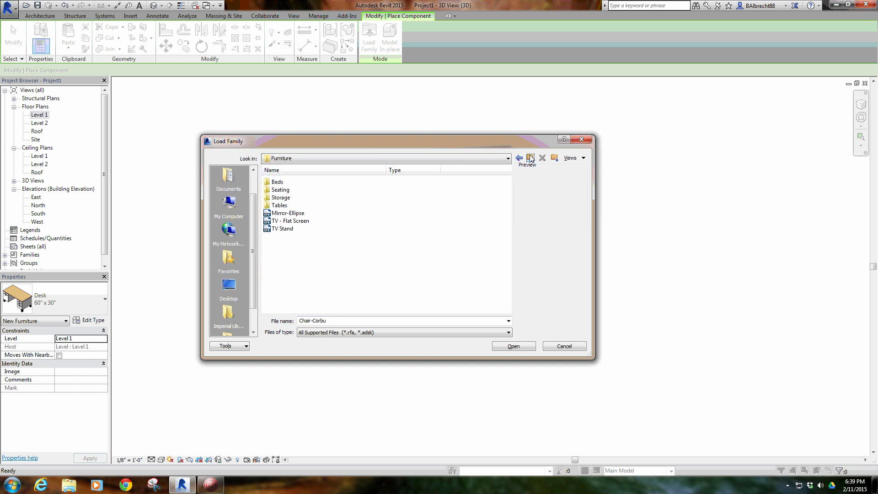
pyautogui.click(531, 157)
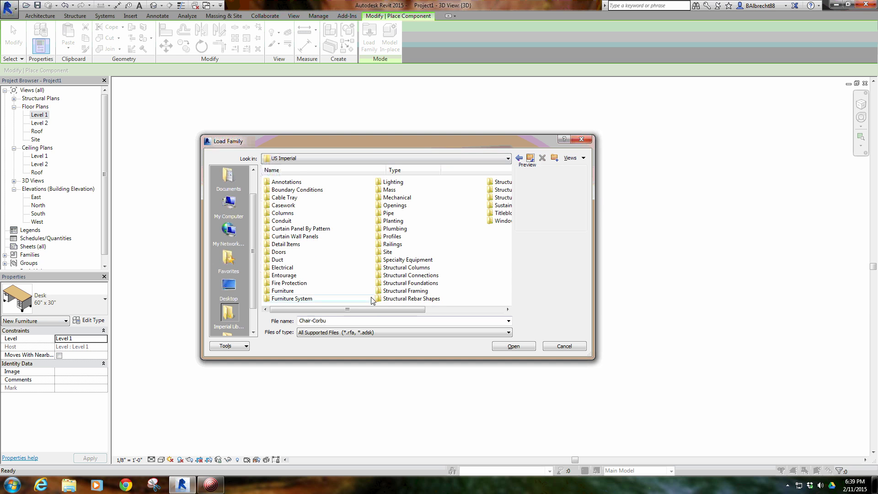
# - Look through the Architectural plumbing Fixtures folder and return to the US Imperial library folder
pyautogui.doubleClick(411, 229)
pyautogui.click(297, 182)
pyautogui.doubleClick(297, 182)
pyautogui.doubleClick(292, 189)
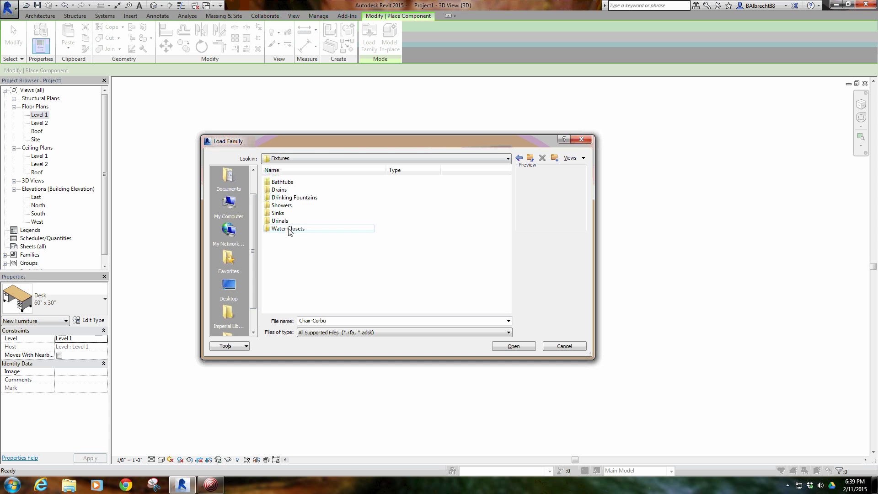
pyautogui.click(531, 159)
pyautogui.click(530, 159)
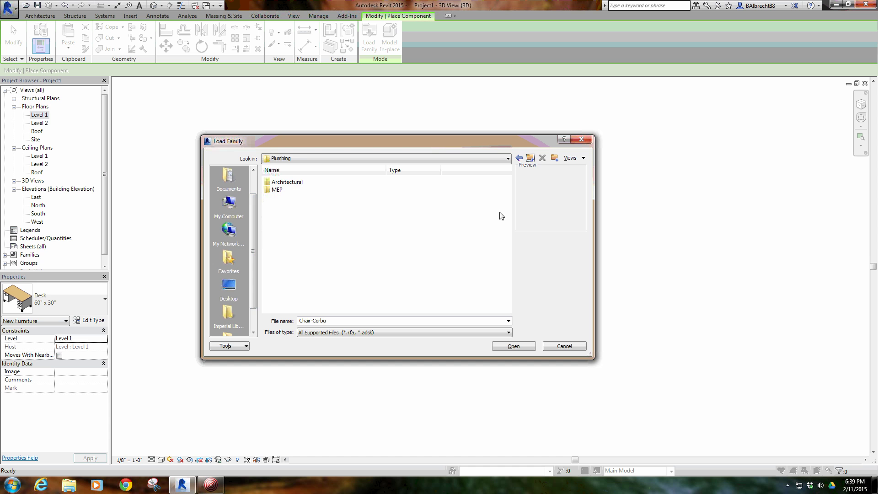
pyautogui.click(533, 158)
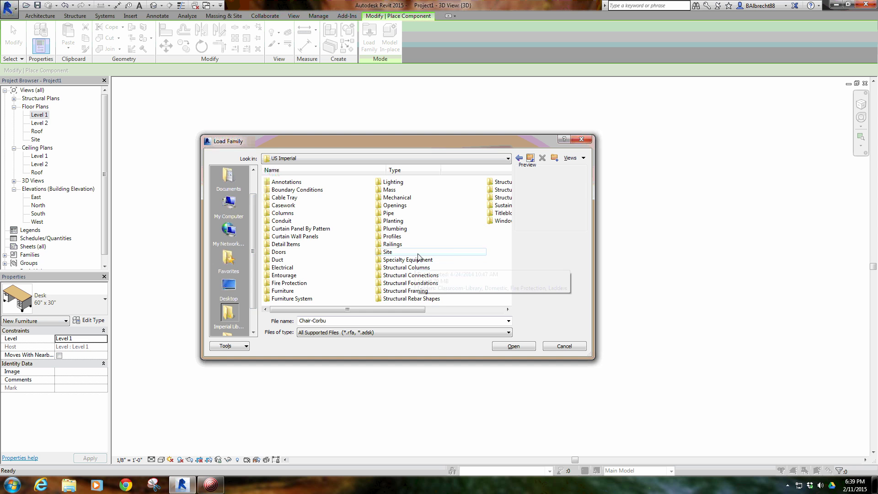
# - Open the Domestic folder within the Specialty Equipment library
pyautogui.click(430, 264)
pyautogui.doubleClick(430, 262)
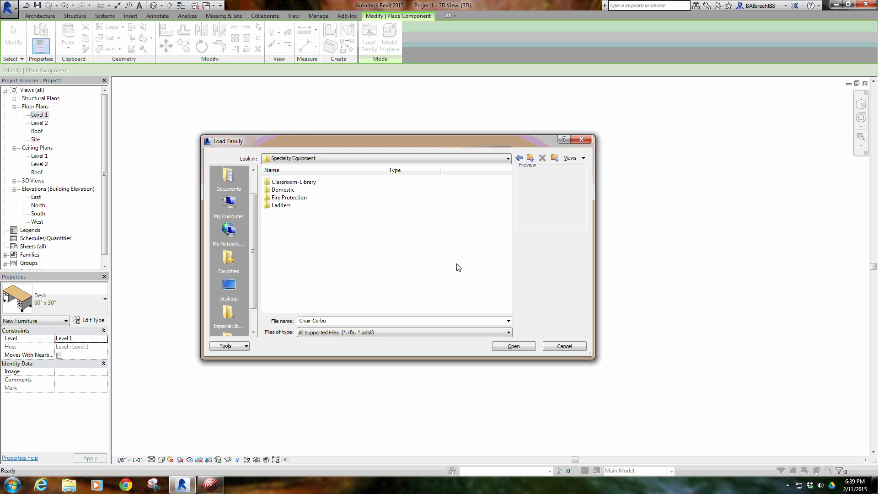
pyautogui.doubleClick(283, 191)
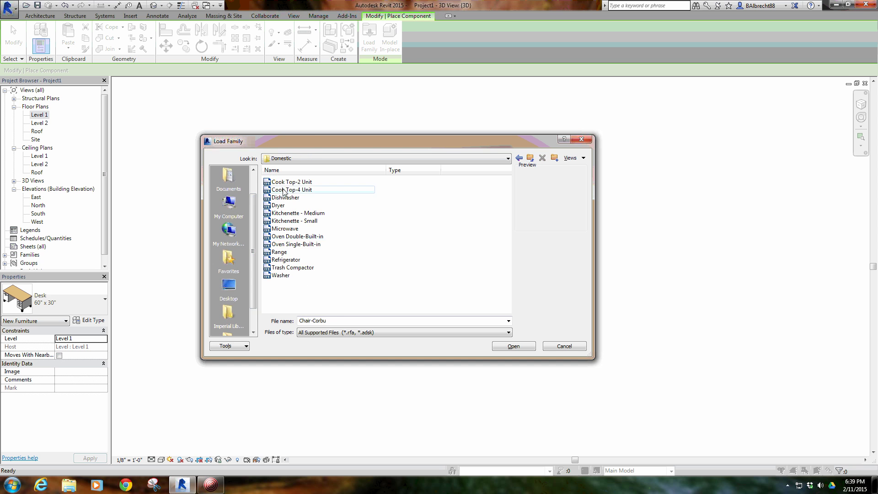
# - Preview the domestic appliance families, including Dishwasher, Dryer, Range, Refrigerator, Trash Compactor, the built-in ovens, Cook Top-2 Unit and Cook Top-4 Unit
pyautogui.click(295, 198)
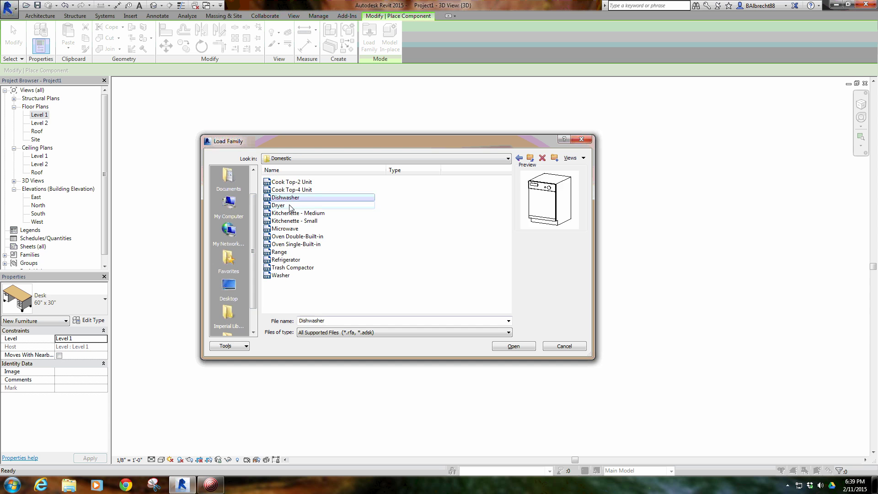
pyautogui.click(288, 205)
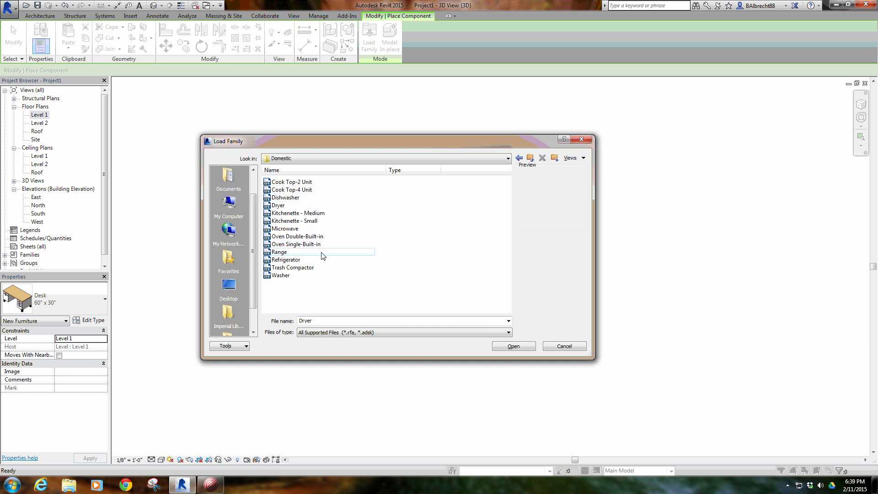
pyautogui.click(286, 252)
pyautogui.click(289, 259)
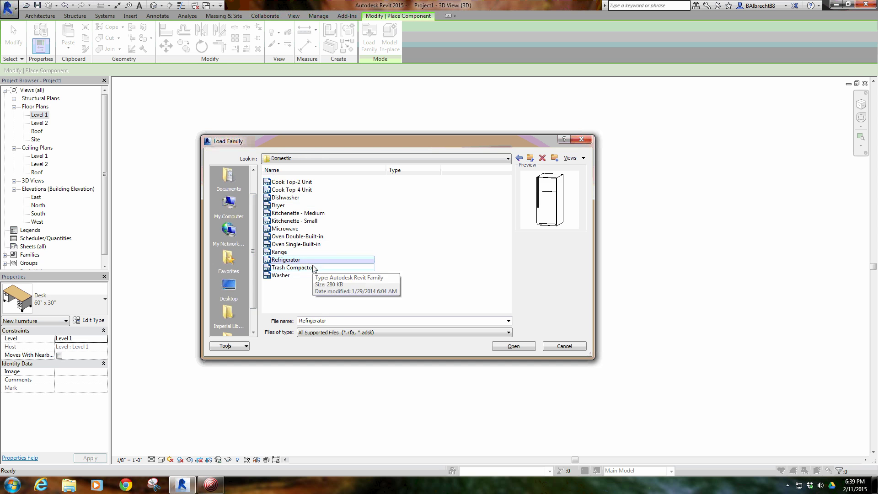
pyautogui.click(293, 268)
pyautogui.click(310, 237)
pyautogui.click(310, 244)
pyautogui.click(310, 221)
pyautogui.click(310, 182)
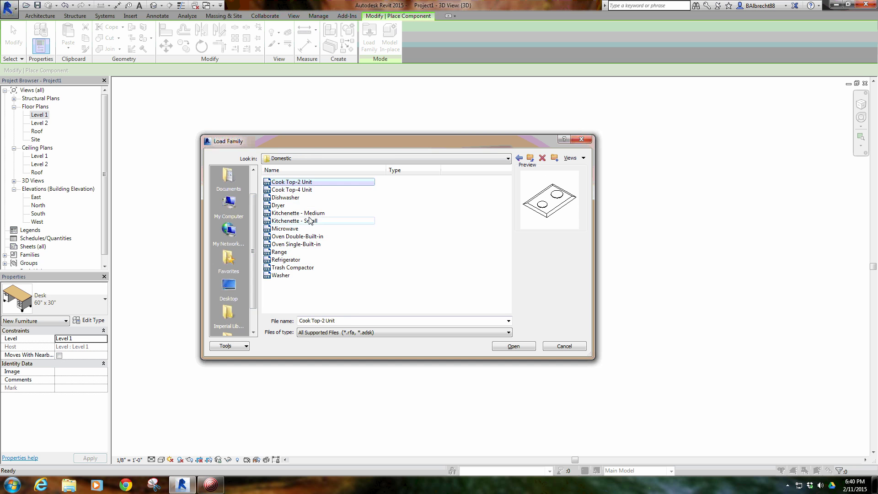
pyautogui.click(296, 197)
pyautogui.click(297, 189)
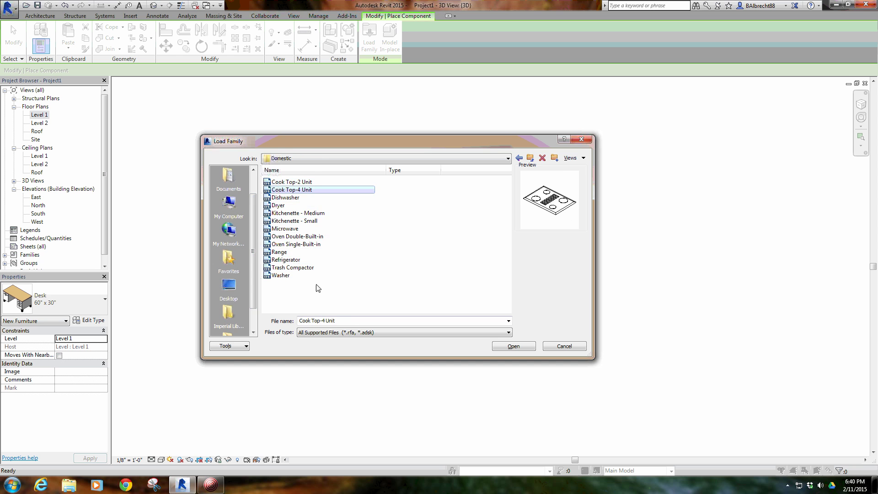
pyautogui.click(318, 288)
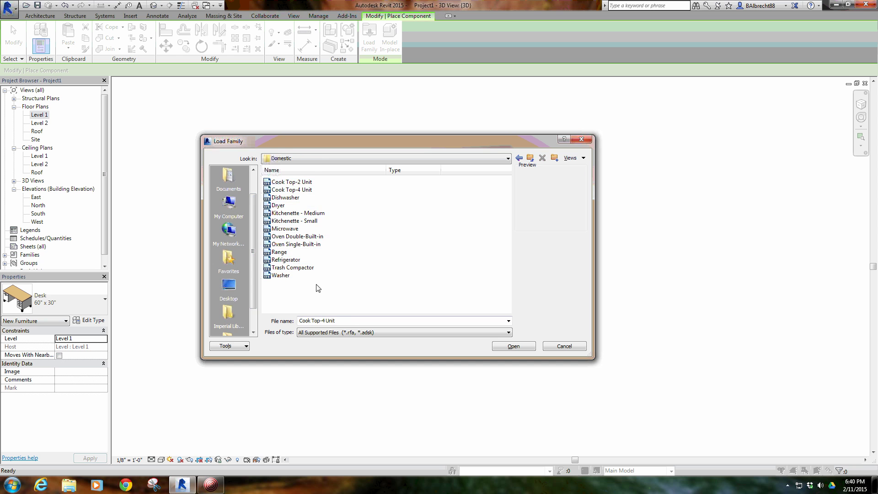
# - Load the Dishwasher, Dryer, Washer, Refrigerator, Oven Double-Built-in and Microwave families together into the project
pyautogui.click(311, 199)
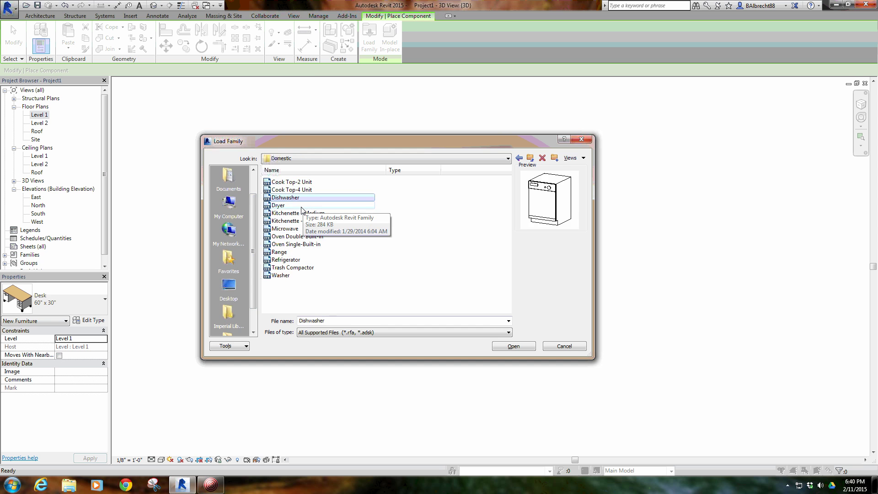
pyautogui.keyDown('ctrl'); pyautogui.click(303, 207); pyautogui.keyUp('ctrl')
pyautogui.keyDown('ctrl'); pyautogui.click(293, 275); pyautogui.keyUp('ctrl')
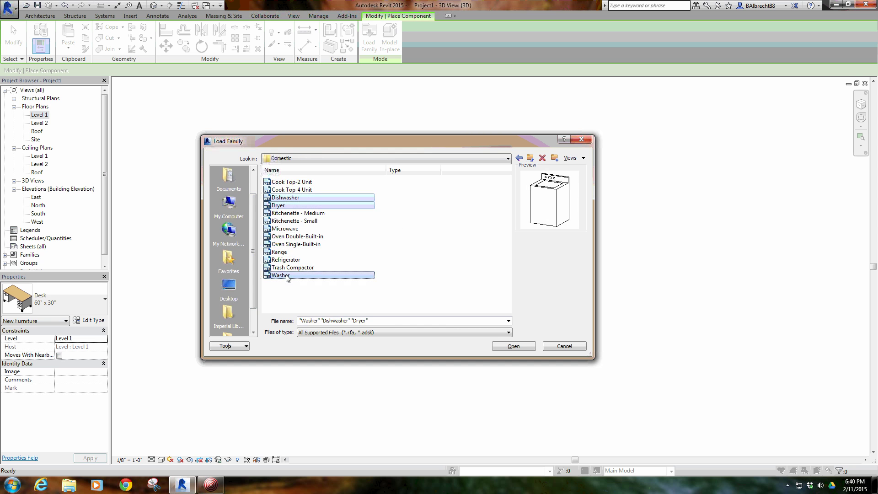
pyautogui.keyDown('ctrl'); pyautogui.click(311, 260); pyautogui.keyUp('ctrl')
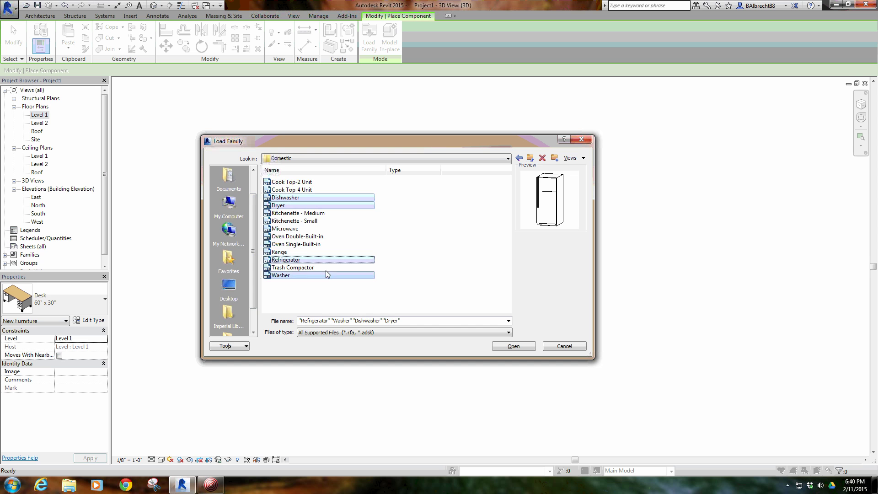
pyautogui.keyDown('ctrl'); pyautogui.click(312, 237); pyautogui.keyUp('ctrl')
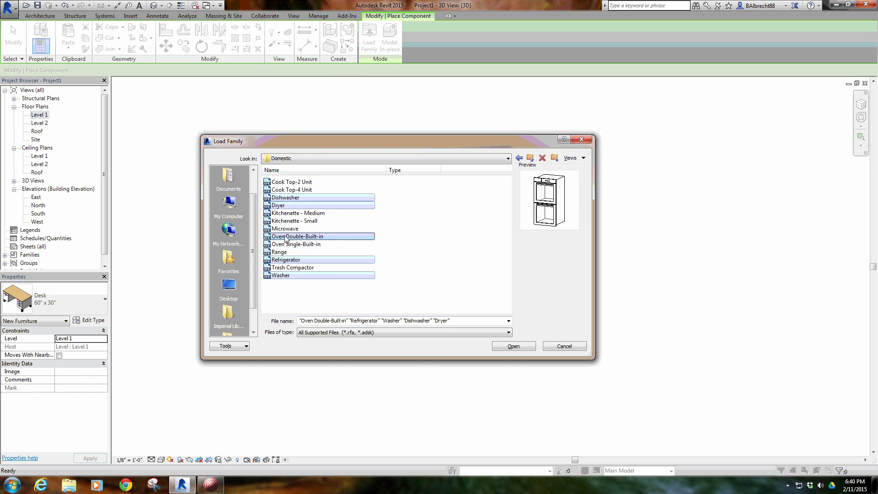
pyautogui.keyDown('ctrl'); pyautogui.click(295, 229); pyautogui.keyUp('ctrl')
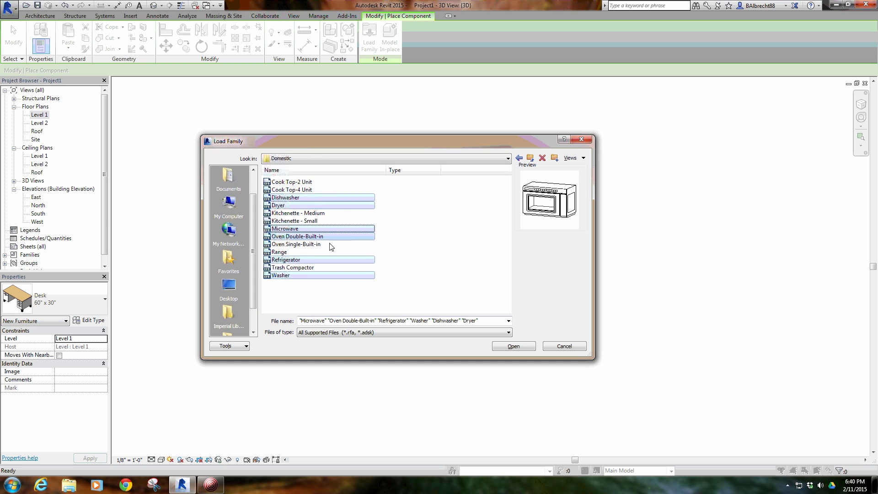
pyautogui.click(512, 347)
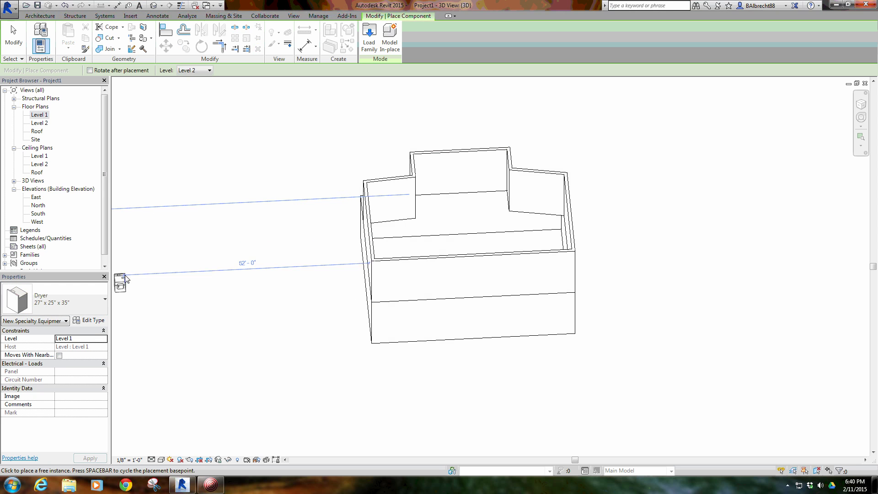
# - Open the Level 1 floor plan with the whole building outline in view
pyautogui.doubleClick(39, 114)
pyautogui.scroll(-5, 375, 256)
pyautogui.scroll(2, 422, 234)
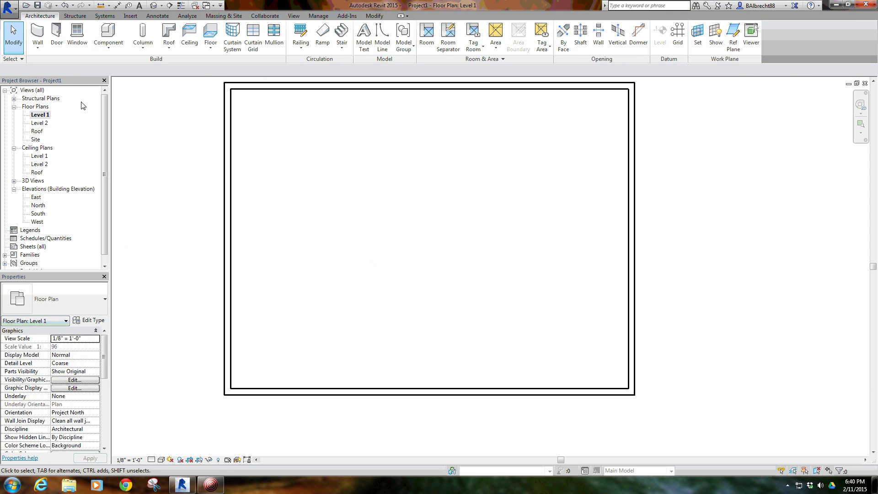
# - Start placing a component and look through the available dishwasher, dryer, microwave, oven and refrigerator types
pyautogui.click(108, 33)
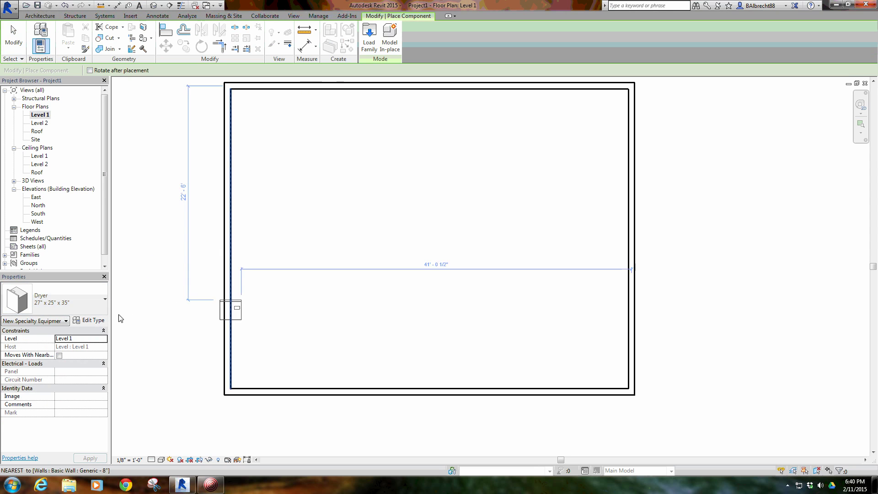
pyautogui.click(87, 305)
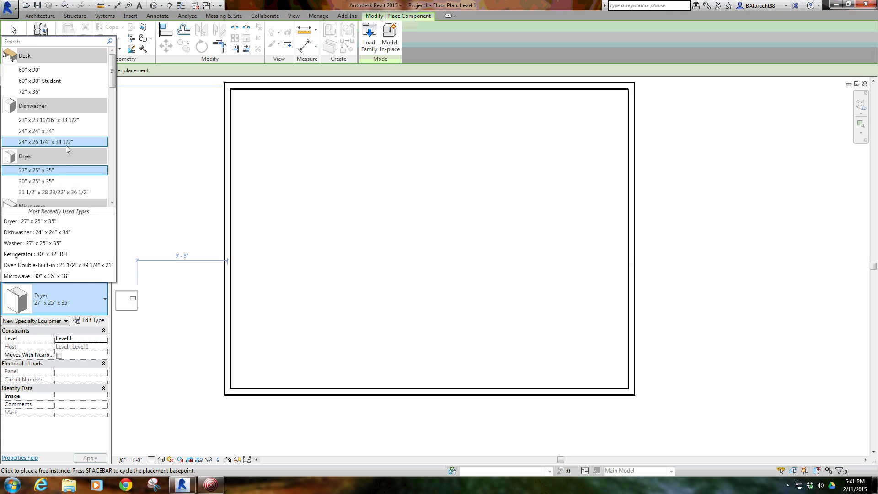
pyautogui.scroll(-2, 70, 148)
pyautogui.scroll(-2, 62, 119)
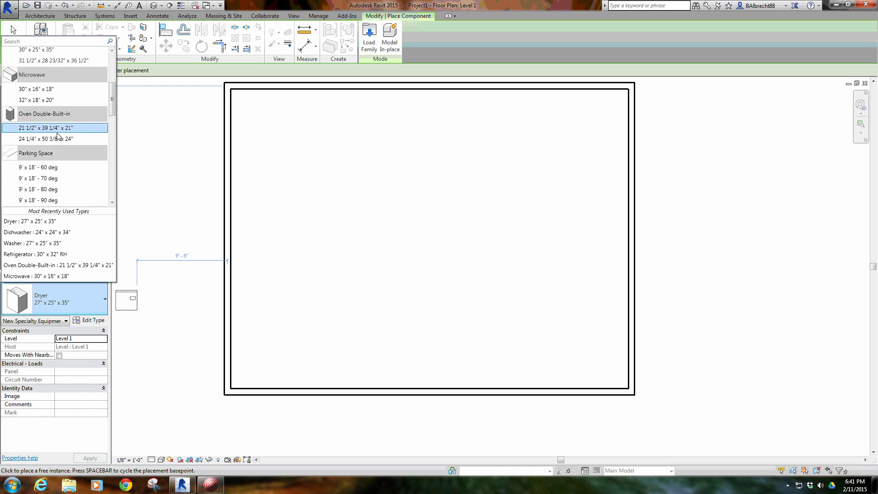
pyautogui.scroll(5, 64, 127)
pyautogui.click(83, 300)
pyautogui.click(82, 300)
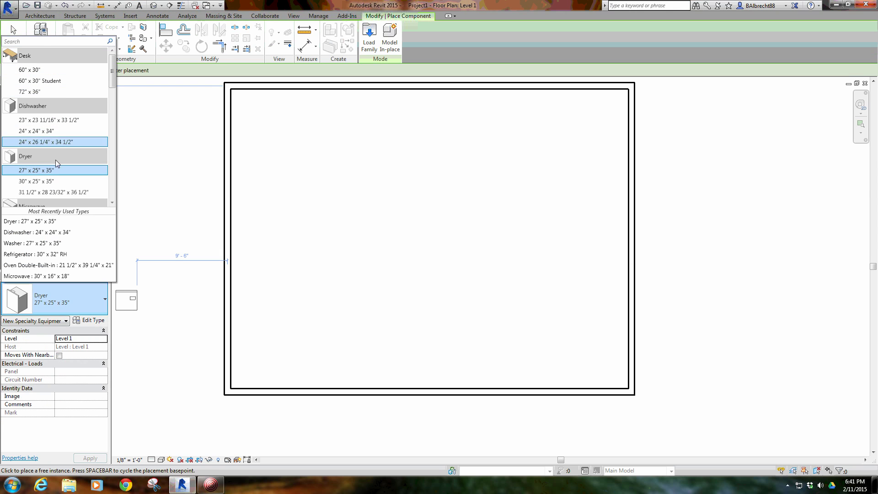
pyautogui.scroll(-6, 59, 142)
pyautogui.scroll(-4, 58, 139)
pyautogui.scroll(6, 57, 142)
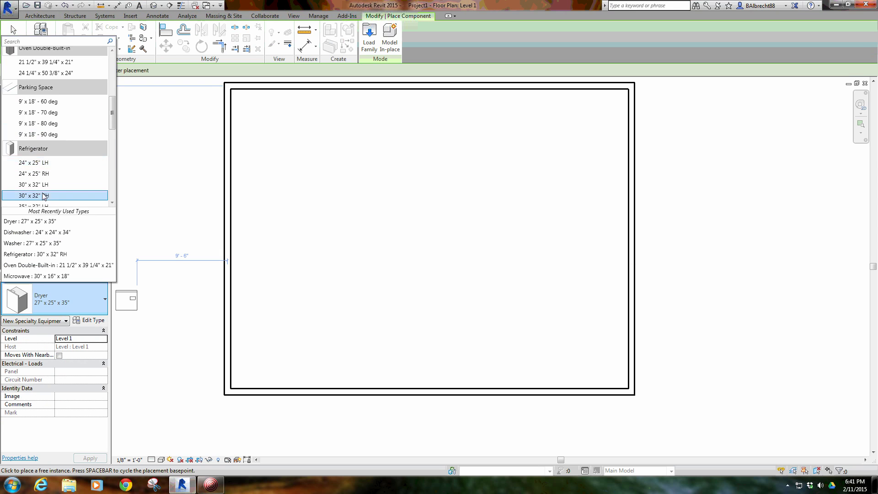
pyautogui.scroll(-2, 45, 176)
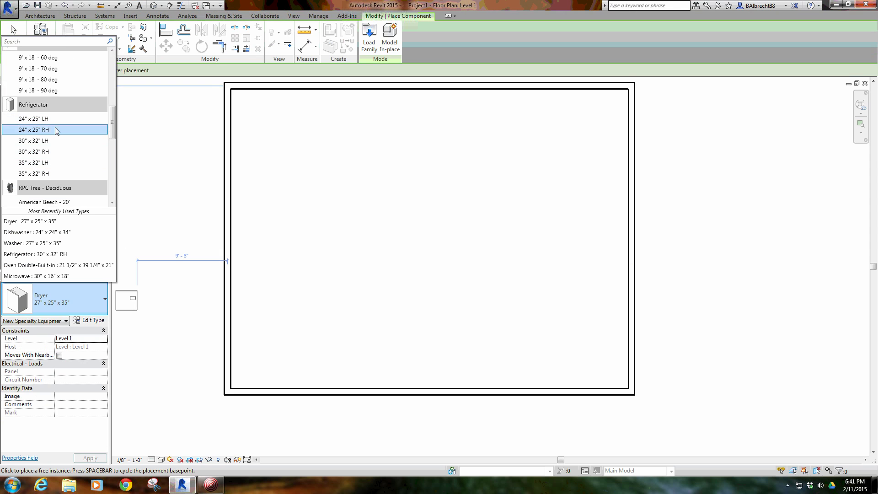
# - Place a Refrigerator 35" x 32" LH against the lower wall, about 2'-10" from the right wall, and end placement
pyautogui.click(45, 163)
pyautogui.scroll(4, 524, 377)
pyautogui.click(523, 377)
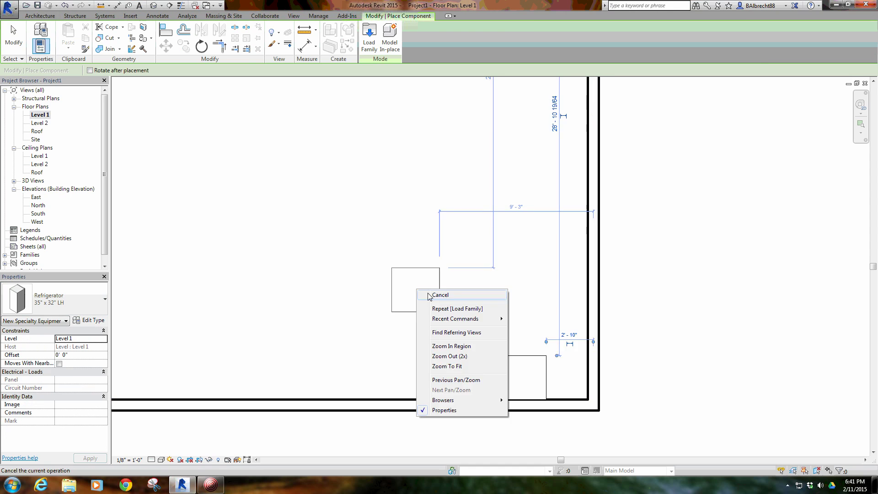
pyautogui.rightClick(402, 282)
pyautogui.click(420, 288)
# - Examine the placed refrigerator's orientation up close in the Level 1 plan and in the 3D view
pyautogui.scroll(2, 542, 331)
pyautogui.moveTo(543, 331); pyautogui.dragTo(430, 205, button='middle')
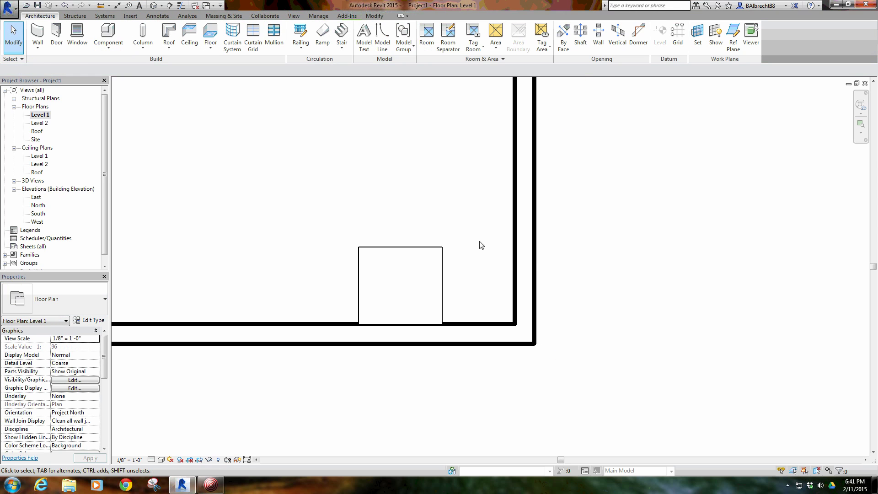
pyautogui.click(441, 251)
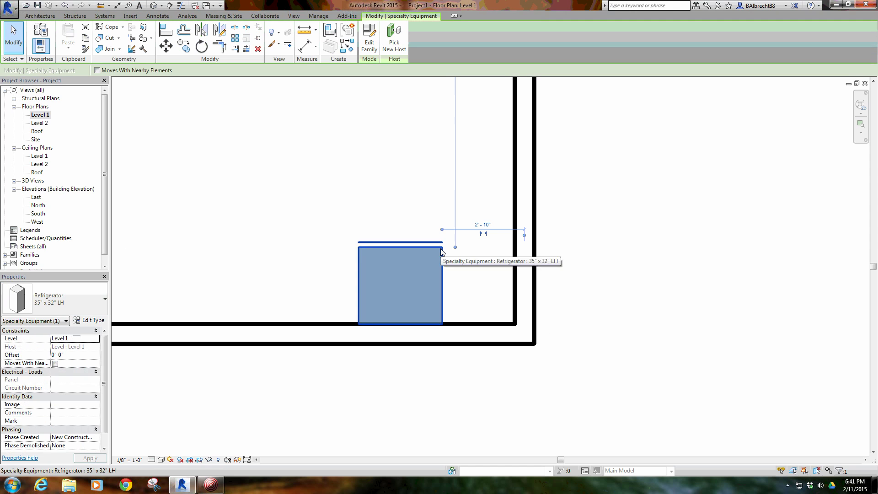
pyautogui.moveTo(351, 242); pyautogui.dragTo(348, 222, button='middle')
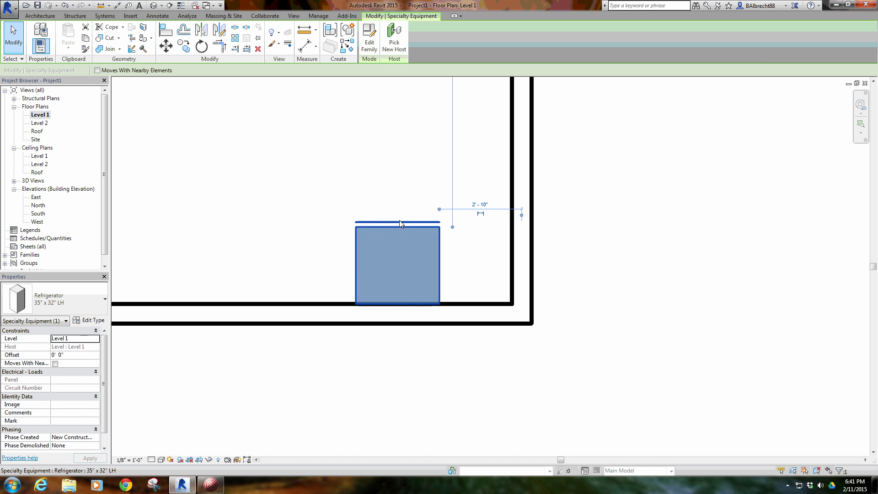
pyautogui.click(335, 204)
pyautogui.click(154, 6)
pyautogui.keyDown('shift'); pyautogui.moveTo(190, 347); pyautogui.dragTo(439, 218, button='middle'); pyautogui.keyUp('shift')
pyautogui.scroll(6, 411, 192)
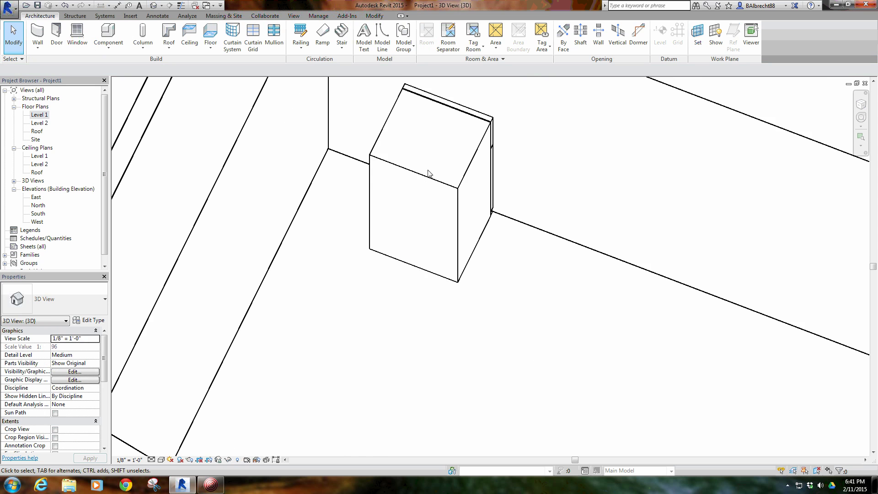
# - Rotate the refrigerator half a turn about its centre in the Level 1 plan
pyautogui.click(421, 179)
pyautogui.doubleClick(40, 114)
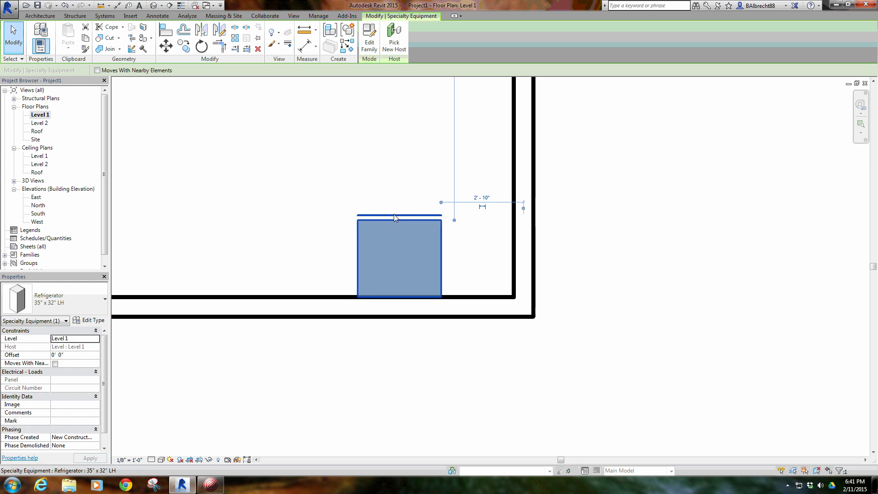
pyautogui.press('r')
pyautogui.press('o')
pyautogui.click(400, 178)
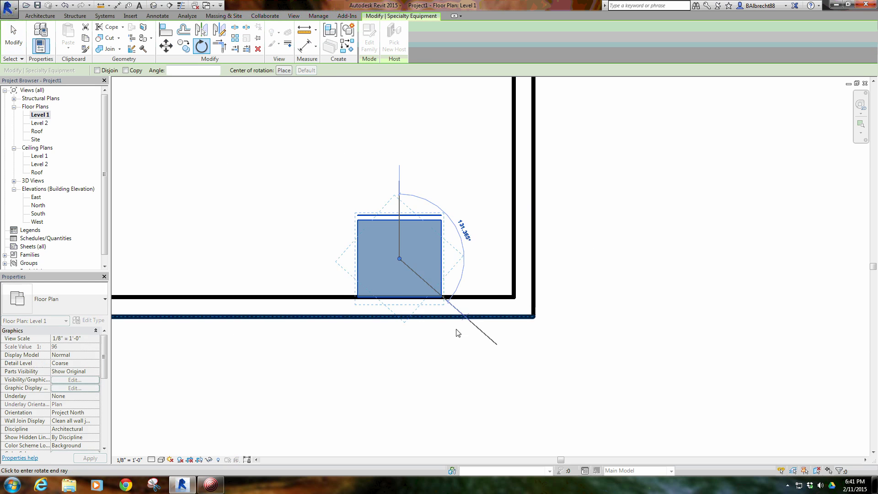
pyautogui.click(403, 350)
pyautogui.scroll(4, 414, 294)
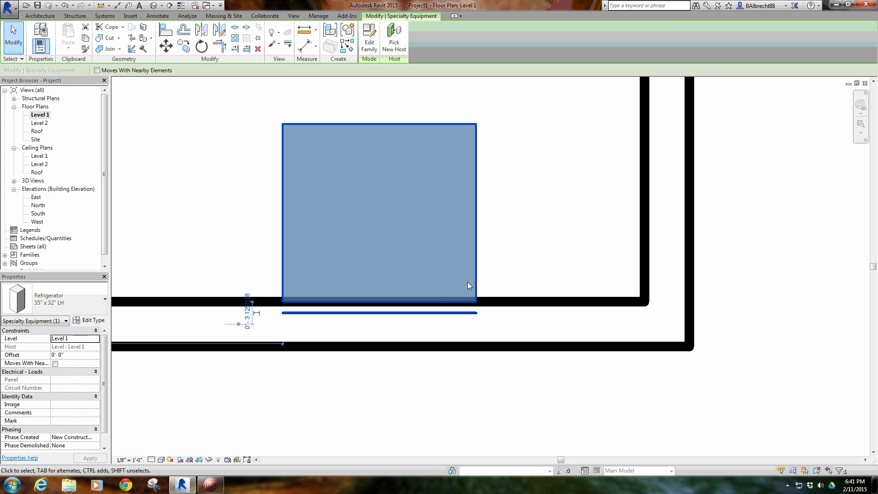
# - Shift the refrigerator clear of the lower wall, then move it so its separate edge line meets the wall's inner face
pyautogui.moveTo(471, 279); pyautogui.dragTo(497, 255)
pyautogui.press('m')
pyautogui.press('v')
pyautogui.click(498, 287)
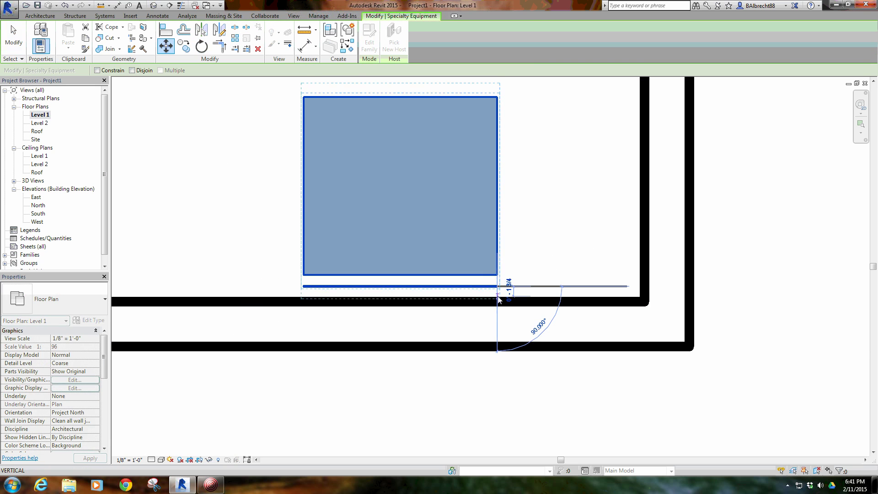
pyautogui.click(498, 303)
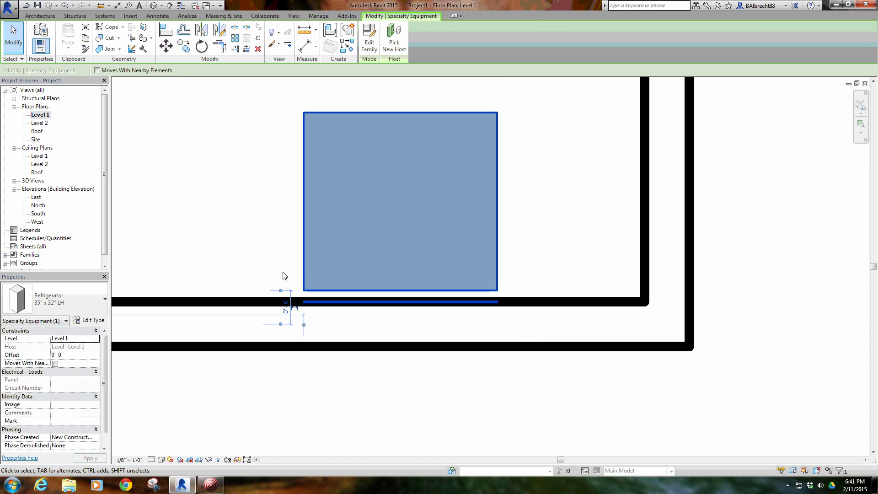
pyautogui.click(223, 230)
pyautogui.click(498, 288)
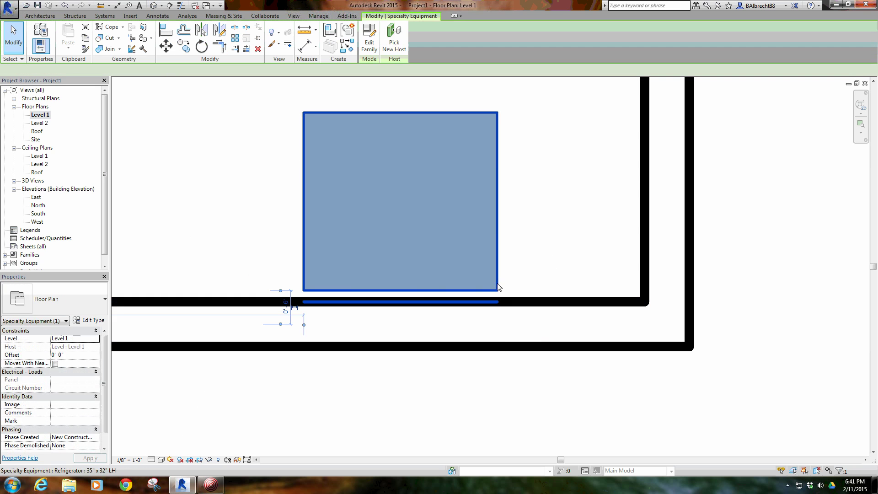
# - Move the refrigerator horizontally so its side meets the inner face of the Level 1 plan's right wall
pyautogui.press('m')
pyautogui.press('v')
pyautogui.click(498, 290)
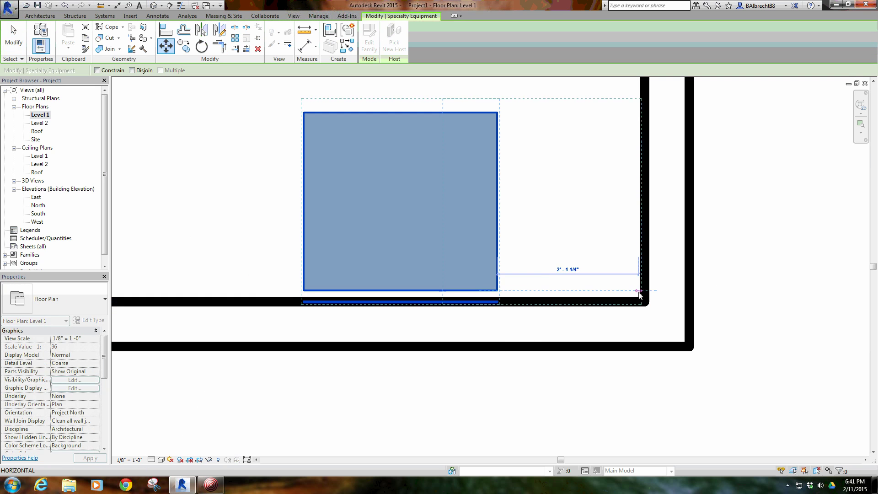
pyautogui.click(638, 291)
pyautogui.click(345, 218)
pyautogui.scroll(-3, 316, 230)
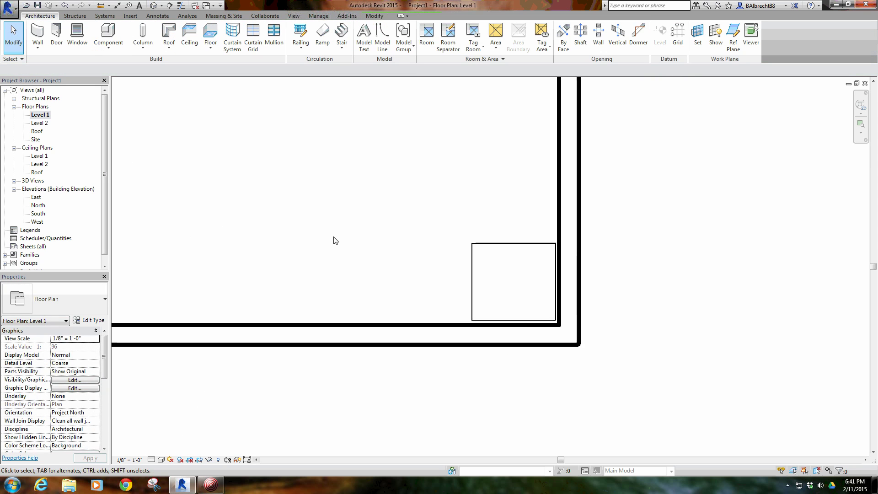
pyautogui.scroll(-2, 379, 250)
# - Review the refrigerator's type properties, including its label and dimensions, and close them without changes
pyautogui.click(499, 253)
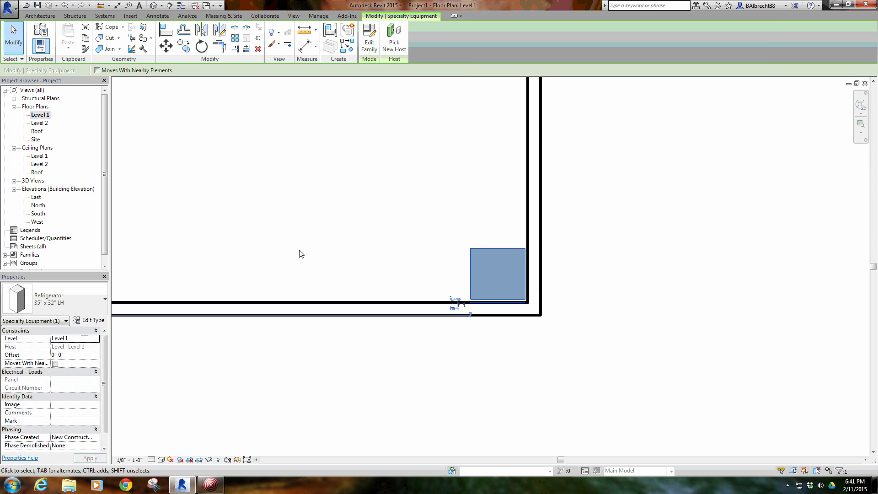
pyautogui.click(91, 320)
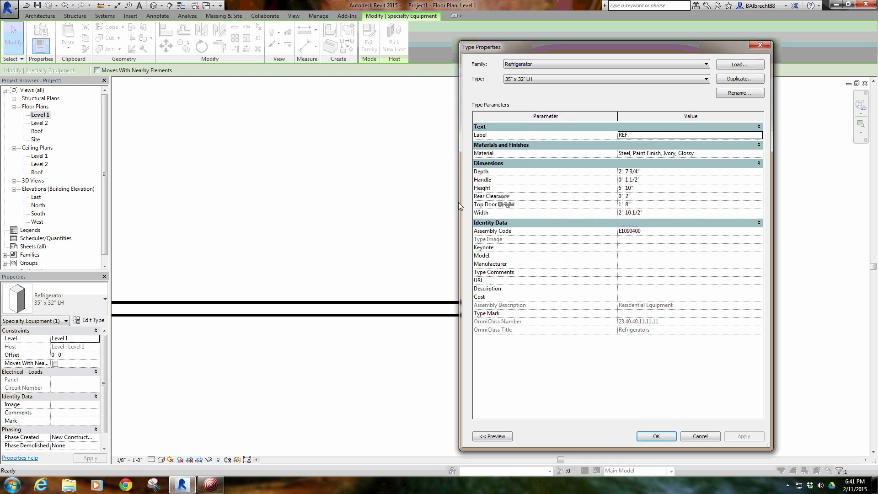
pyautogui.click(698, 436)
# - Compare the Level 1 plan at Fine and Coarse detail levels, leaving the detail level at Fine
pyautogui.click(160, 450)
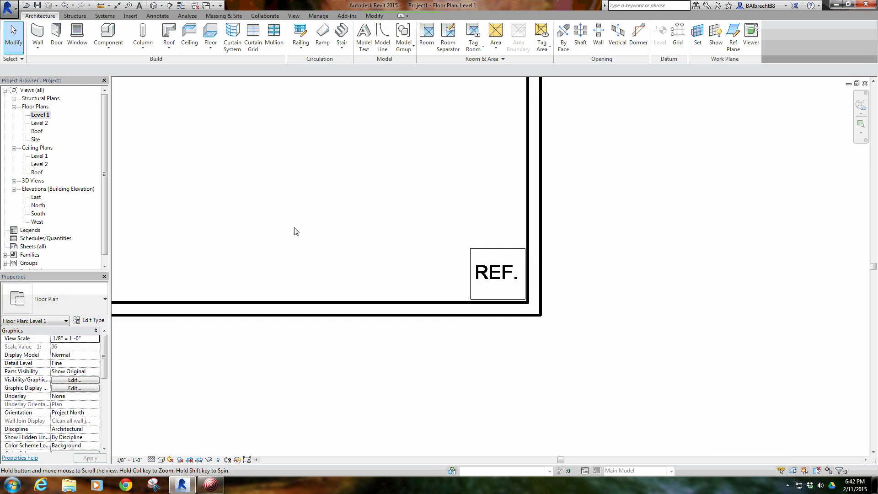
pyautogui.click(152, 459)
pyautogui.click(160, 433)
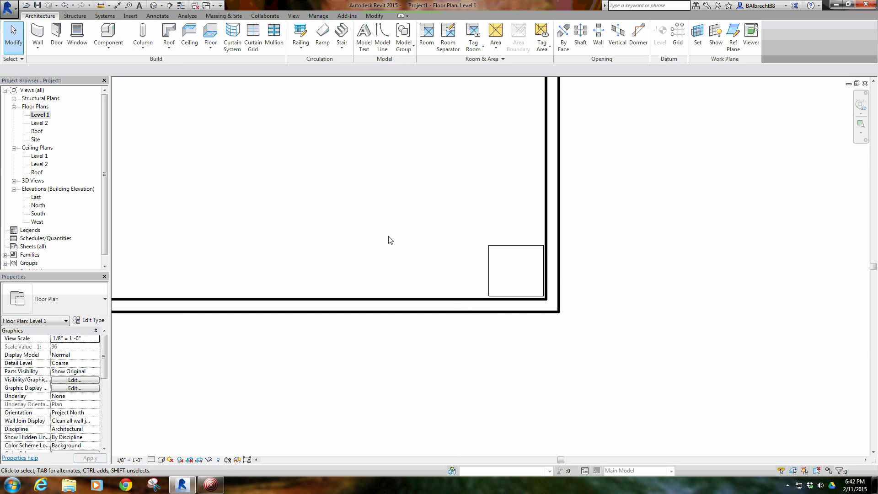
pyautogui.click(152, 460)
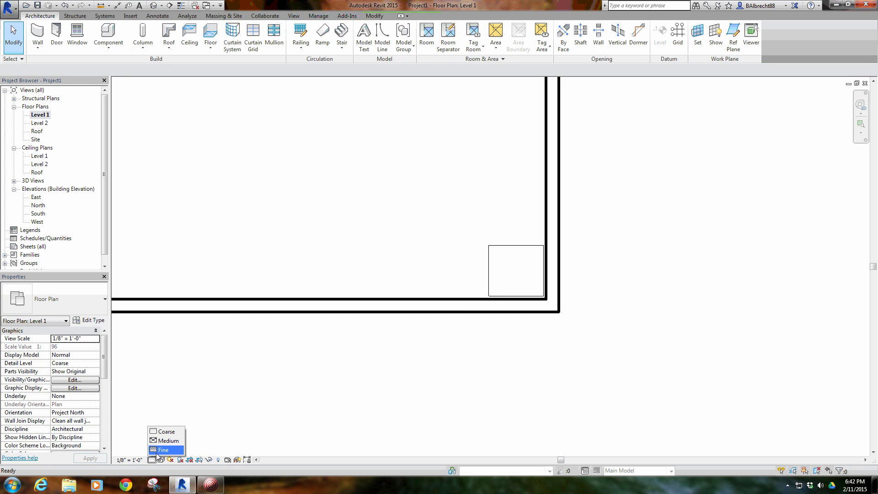
pyautogui.click(160, 451)
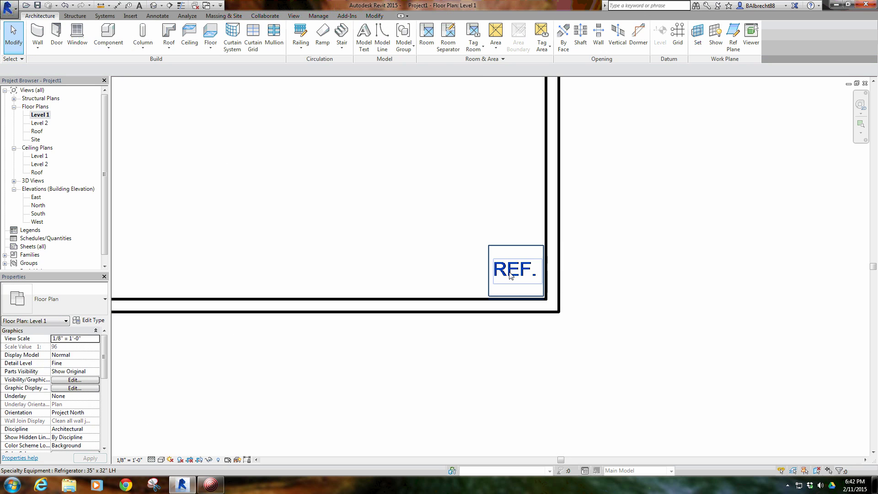
pyautogui.scroll(-3, 419, 253)
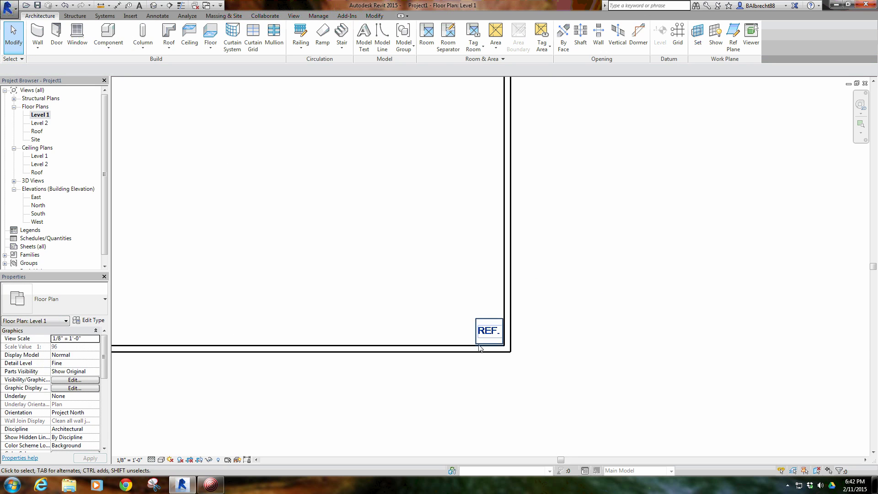
pyautogui.moveTo(488, 320); pyautogui.dragTo(474, 290, button='middle')
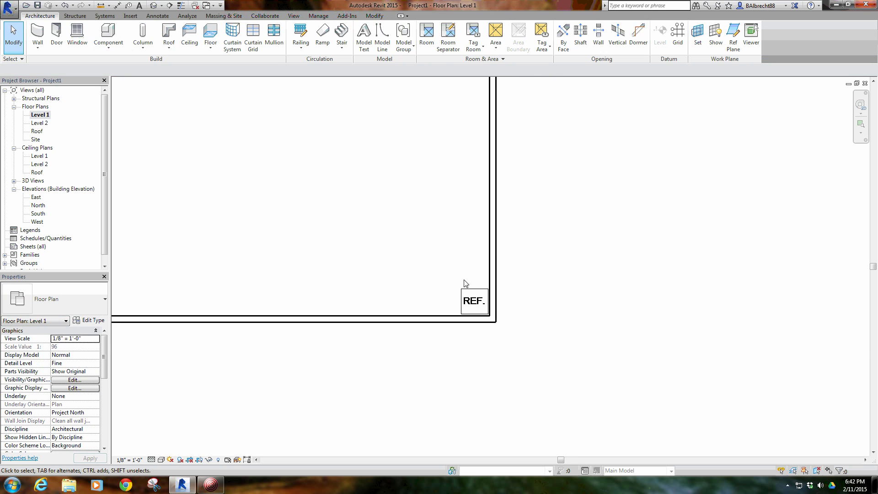
pyautogui.moveTo(290, 247); pyautogui.dragTo(378, 239, button='middle')
pyautogui.scroll(-2, 394, 215)
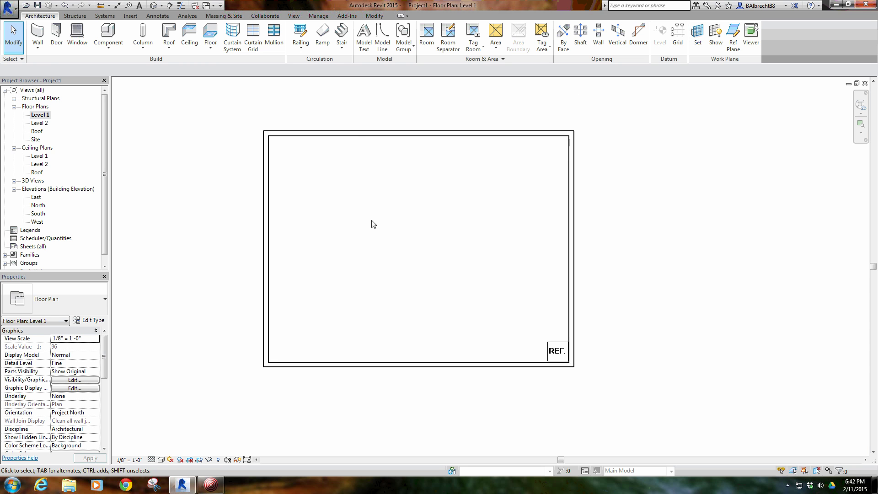
pyautogui.click(374, 17)
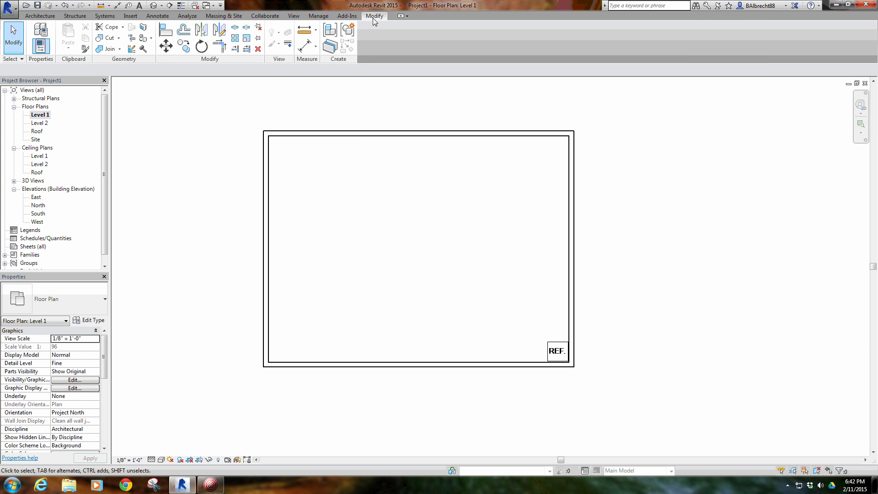
pyautogui.click(131, 16)
pyautogui.scroll(3, 128, 37)
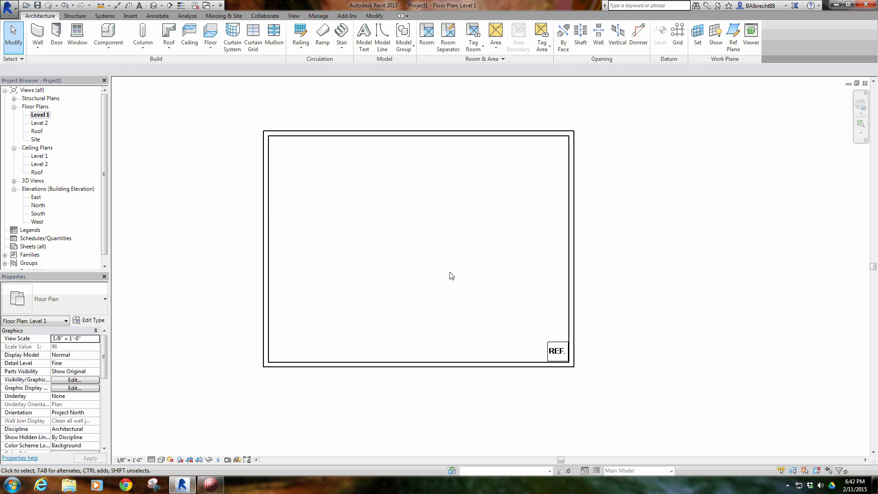
pyautogui.scroll(-1, 412, 238)
pyautogui.scroll(2, 414, 226)
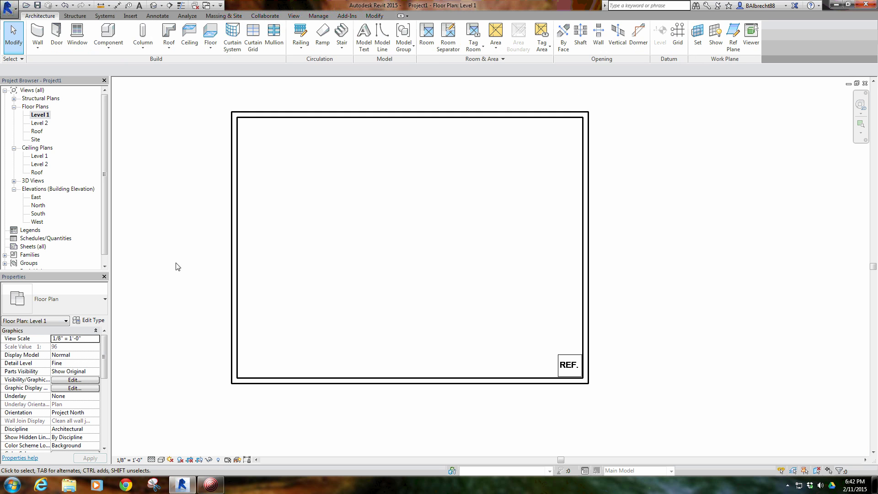
pyautogui.moveTo(386, 249); pyautogui.dragTo(390, 249, button='middle')
pyautogui.moveTo(374, 286); pyautogui.dragTo(386, 281, button='middle')
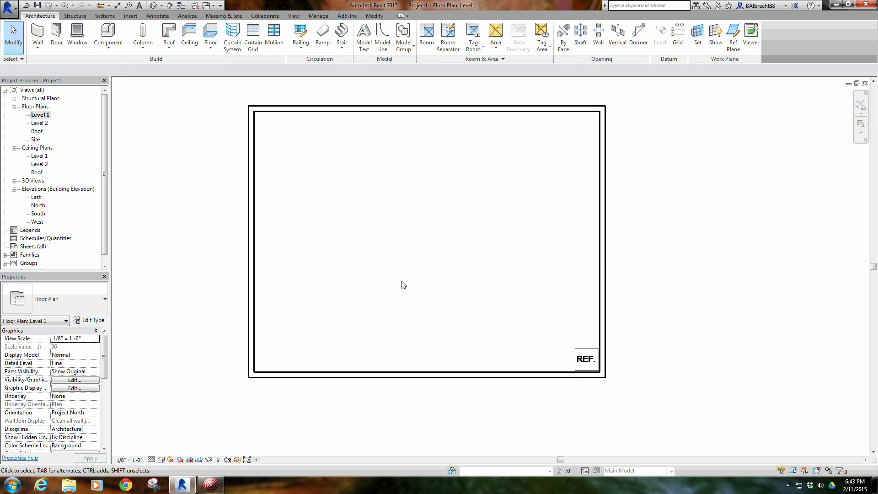
pyautogui.moveTo(411, 270); pyautogui.dragTo(432, 289, button='middle')
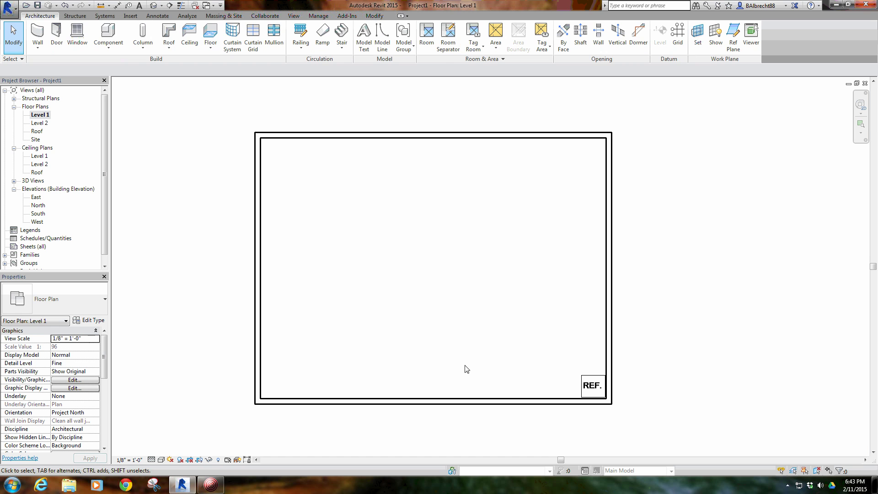
# - Draw a three-sided countertop outline in Thin Lines detail lines along the lower wall, just beside the refrigerator
pyautogui.scroll(3, 445, 308)
pyautogui.moveTo(573, 392); pyautogui.dragTo(555, 345, button='middle')
pyautogui.moveTo(630, 355); pyautogui.dragTo(635, 337, button='middle')
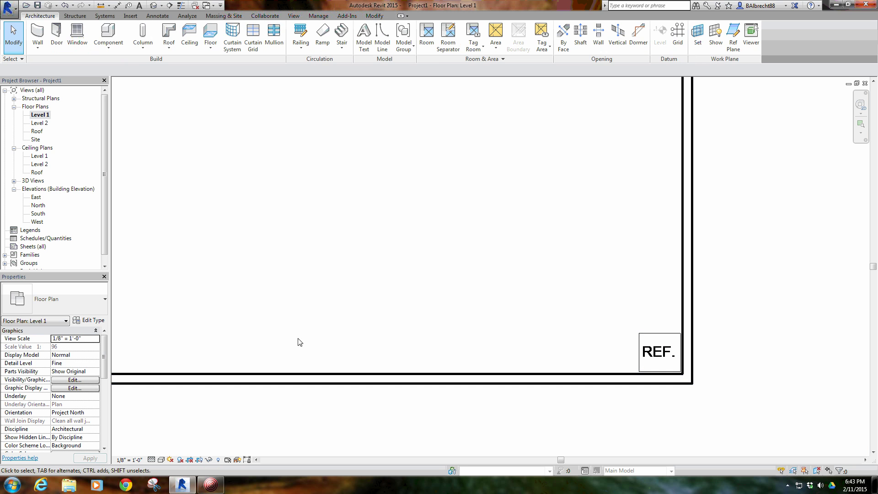
pyautogui.moveTo(365, 306); pyautogui.dragTo(377, 298, button='middle')
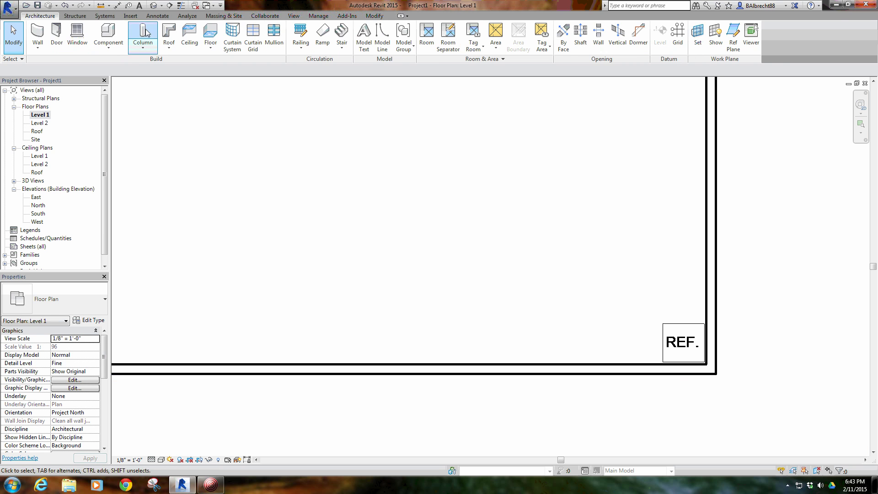
pyautogui.click(161, 17)
pyautogui.click(234, 37)
pyautogui.click(659, 364)
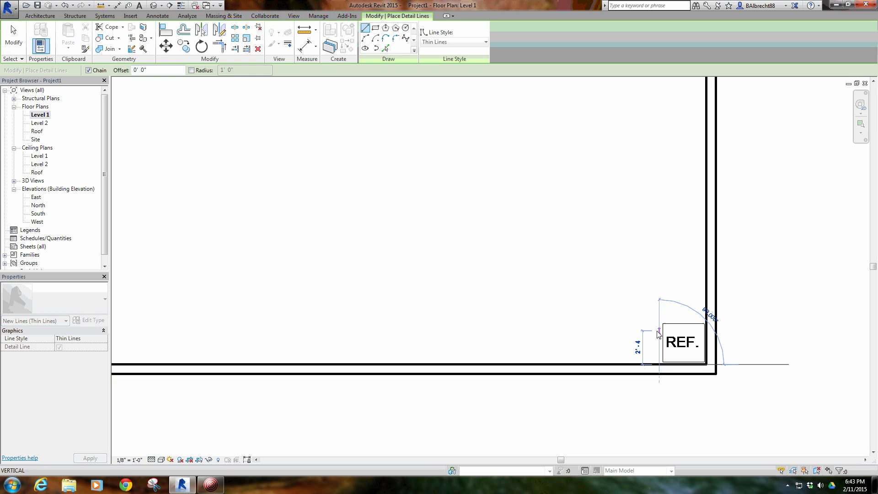
pyautogui.click(659, 334)
pyautogui.click(450, 334)
pyautogui.click(449, 363)
pyautogui.rightClick(476, 280)
pyautogui.click(500, 285)
pyautogui.scroll(2, 581, 361)
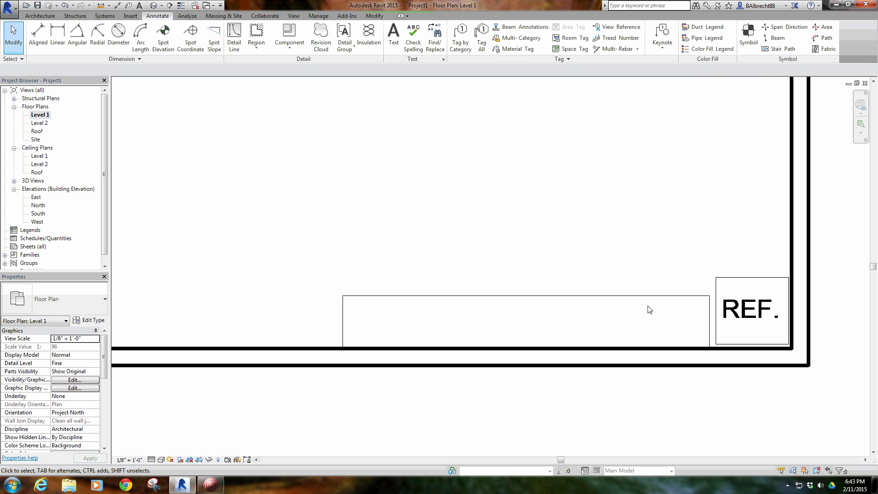
pyautogui.moveTo(615, 320); pyautogui.dragTo(610, 328, button='middle')
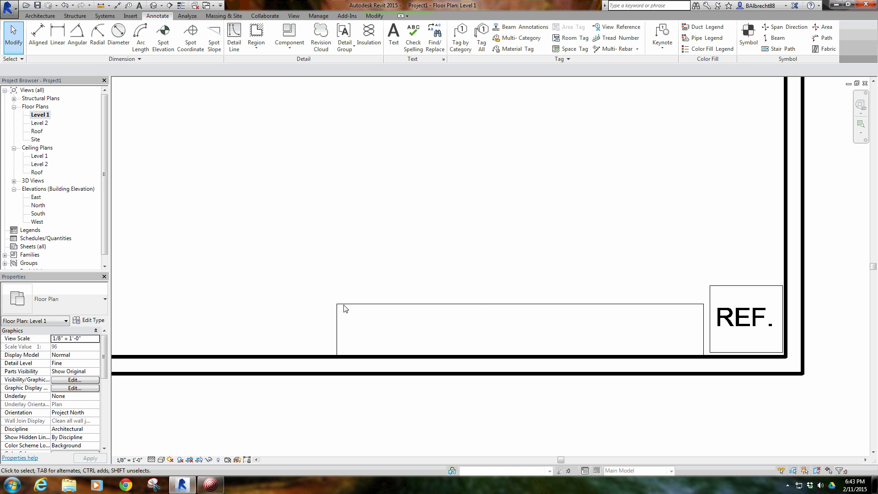
pyautogui.moveTo(472, 262); pyautogui.dragTo(457, 252, button='middle')
pyautogui.moveTo(290, 245); pyautogui.dragTo(284, 231, button='middle')
pyautogui.moveTo(470, 308); pyautogui.dragTo(478, 329, button='middle')
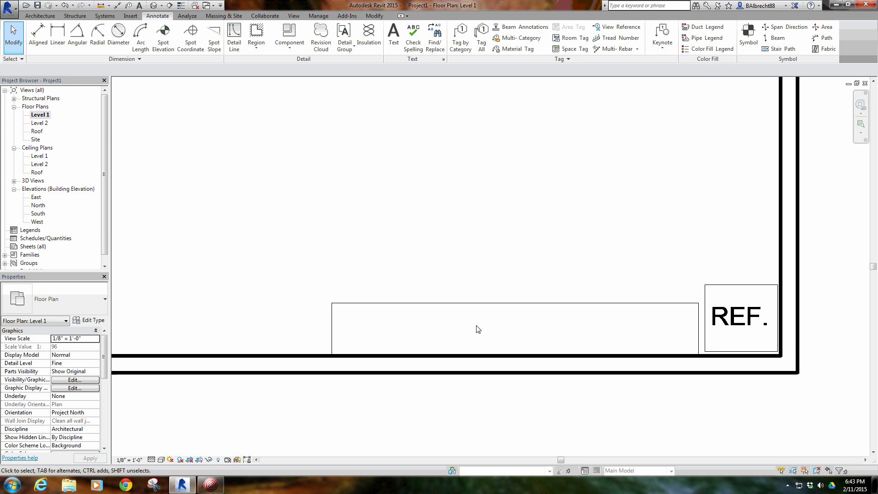
pyautogui.moveTo(472, 276); pyautogui.dragTo(439, 289, button='middle')
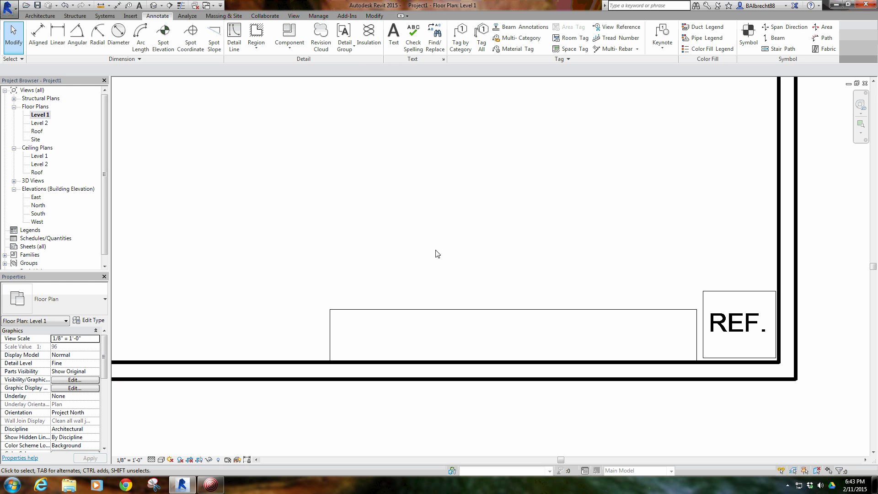
# - Draw an upper cabinet with <Hidden> style detail lines, running from the countertop's left edge and down to the lower wall
pyautogui.press('d')
pyautogui.press('l')
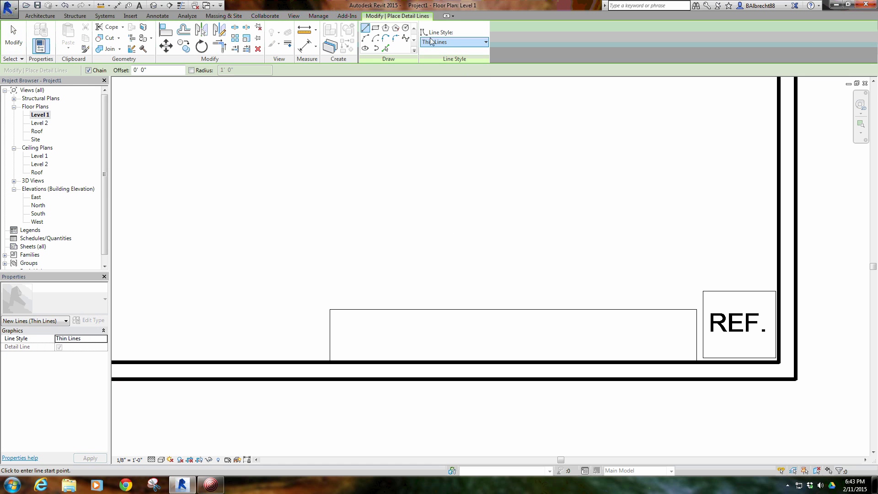
pyautogui.click(438, 44)
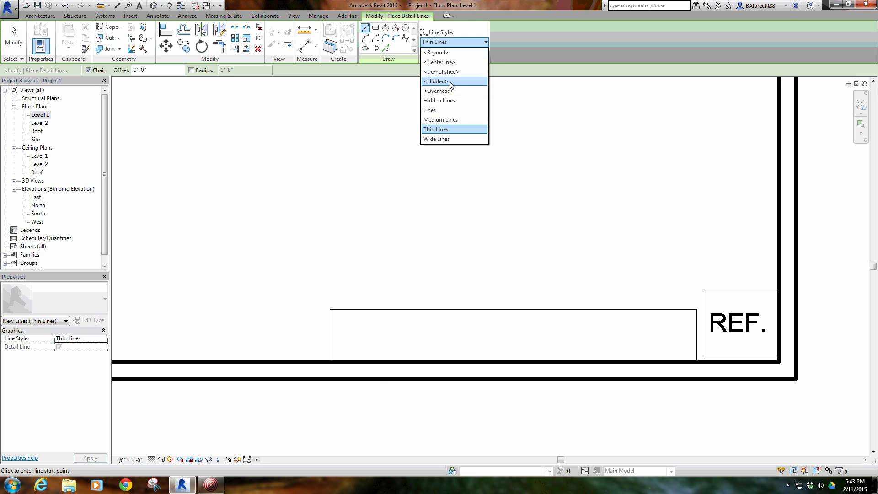
pyautogui.click(451, 86)
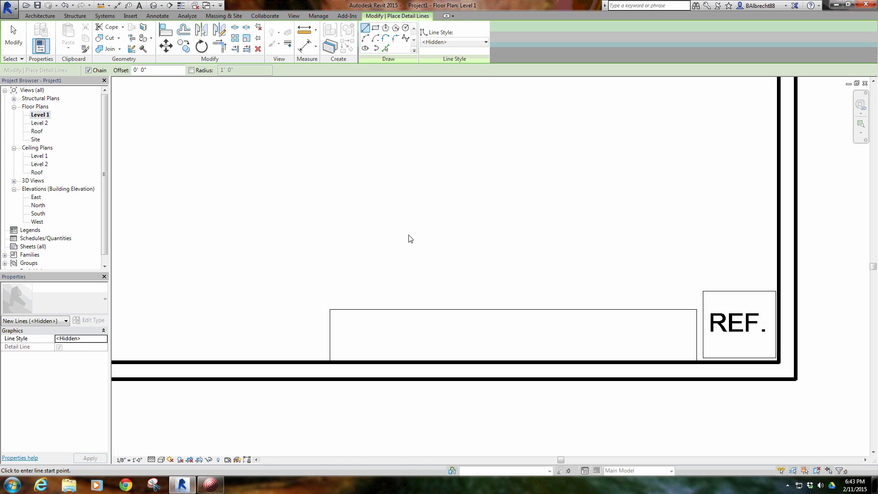
pyautogui.click(330, 339)
pyautogui.click(448, 338)
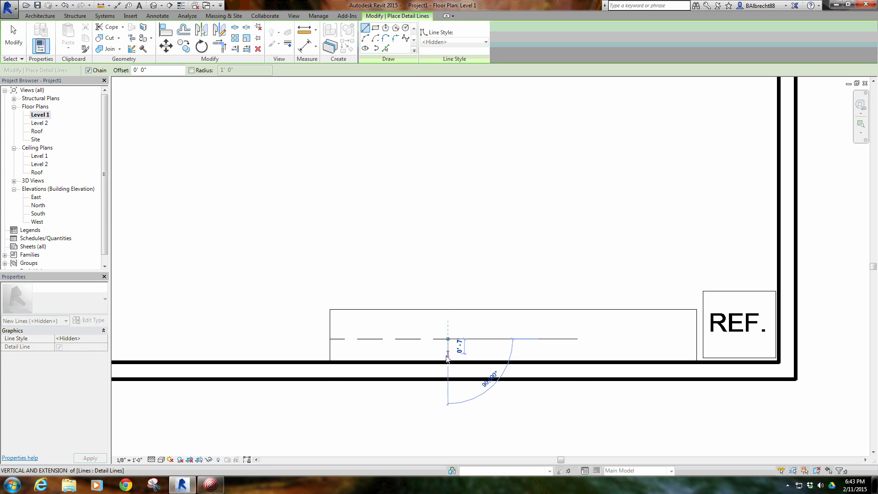
pyautogui.click(448, 361)
pyautogui.rightClick(493, 334)
pyautogui.click(507, 337)
# - Draw a second <Hidden> style cabinet outline from the lower wall up and across to the countertop's right edge, then end line drawing
pyautogui.click(558, 360)
pyautogui.click(558, 337)
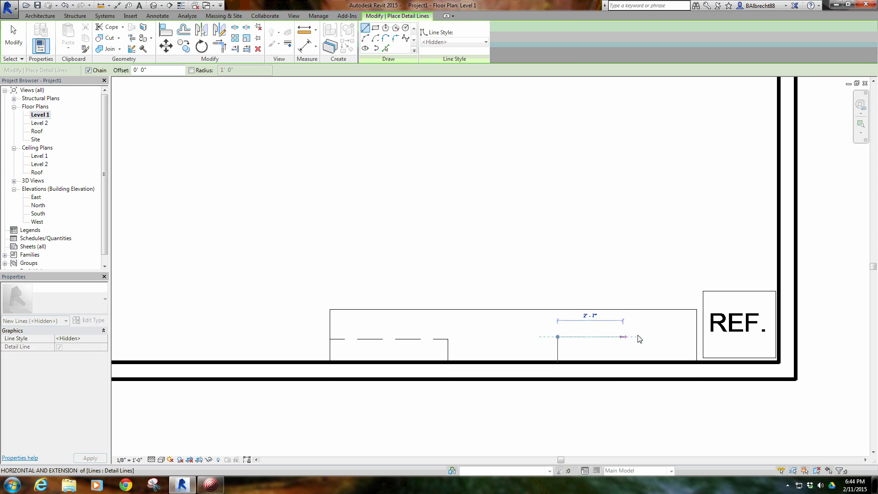
pyautogui.click(703, 337)
pyautogui.press('Escape')
pyautogui.press('Escape')
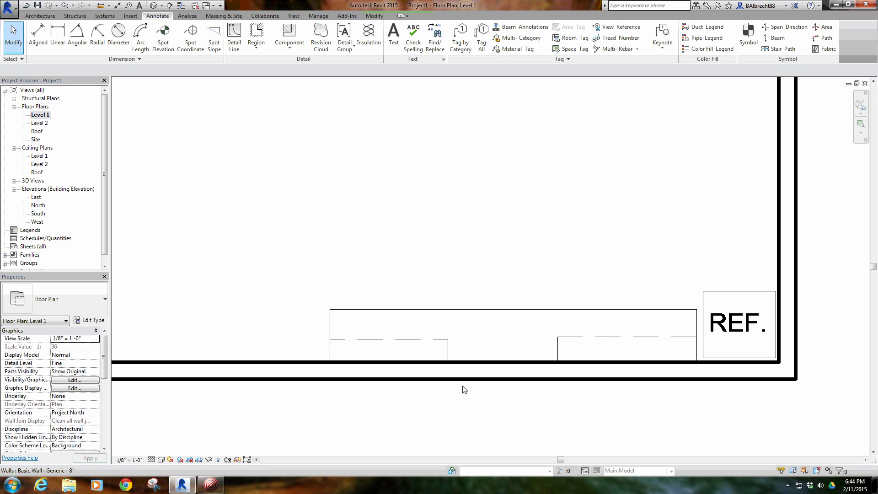
# - Delete the refrigerator and all the countertop and cabinet detail lines from the Level 1 plan
pyautogui.scroll(-1, 531, 229)
pyautogui.scroll(-2, 535, 231)
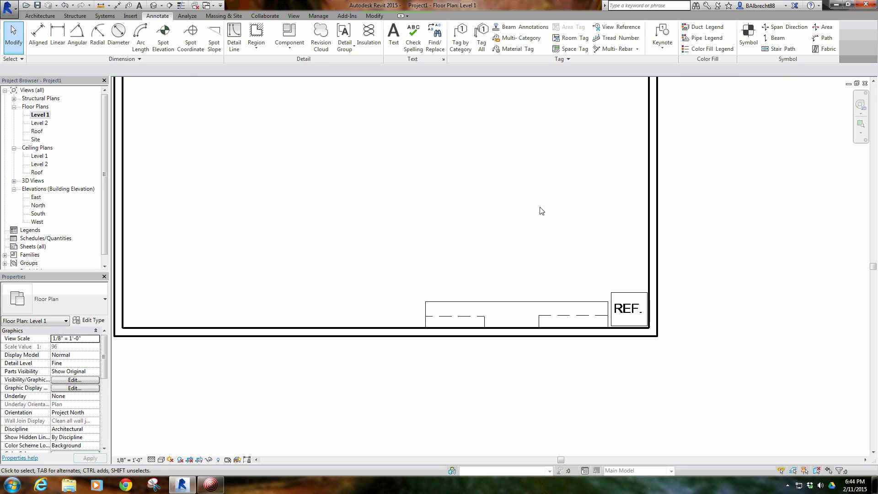
pyautogui.scroll(-1, 528, 232)
pyautogui.scroll(3, 497, 297)
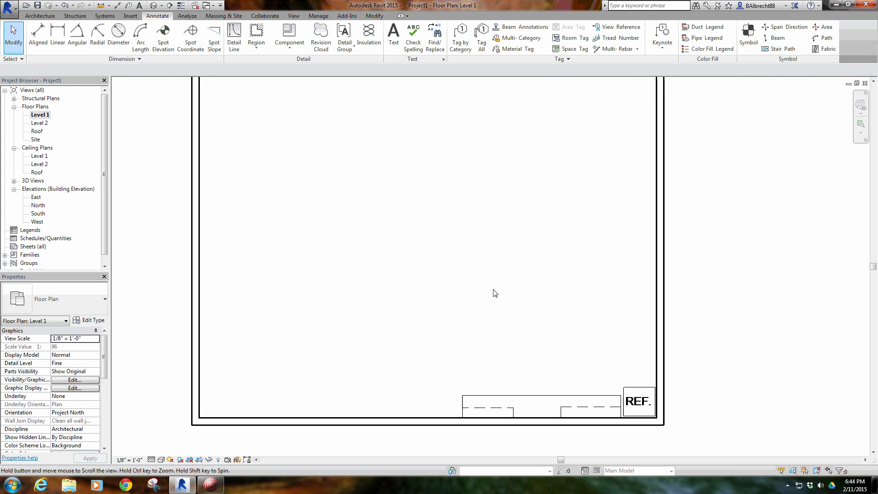
pyautogui.scroll(-2, 495, 293)
pyautogui.moveTo(535, 259); pyautogui.dragTo(529, 273, button='middle')
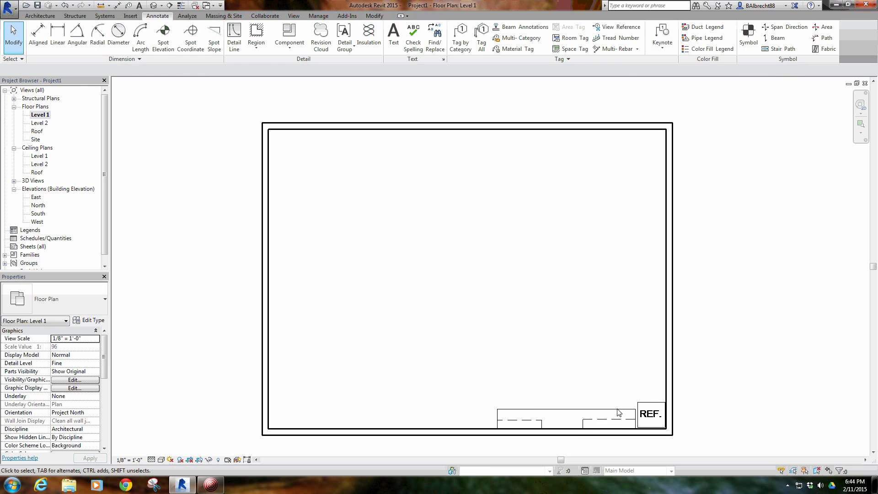
pyautogui.moveTo(418, 355); pyautogui.dragTo(705, 458)
pyautogui.rightClick(486, 307)
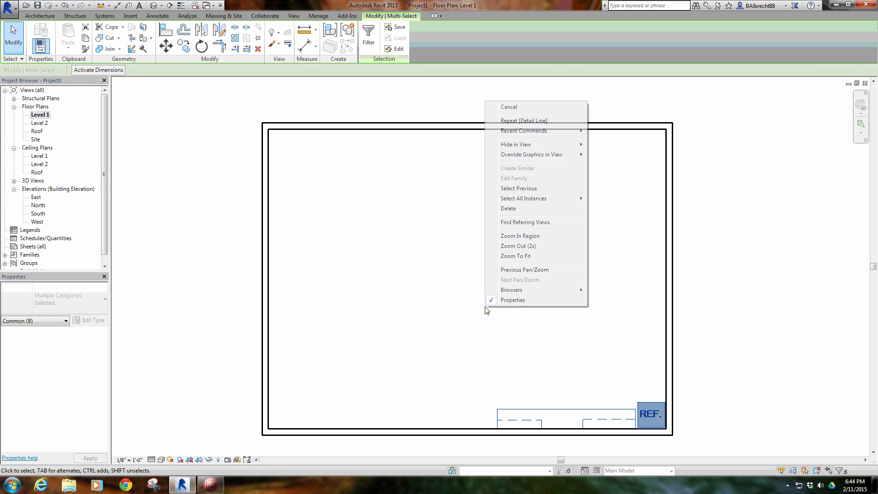
pyautogui.click(508, 208)
pyautogui.scroll(-2, 448, 279)
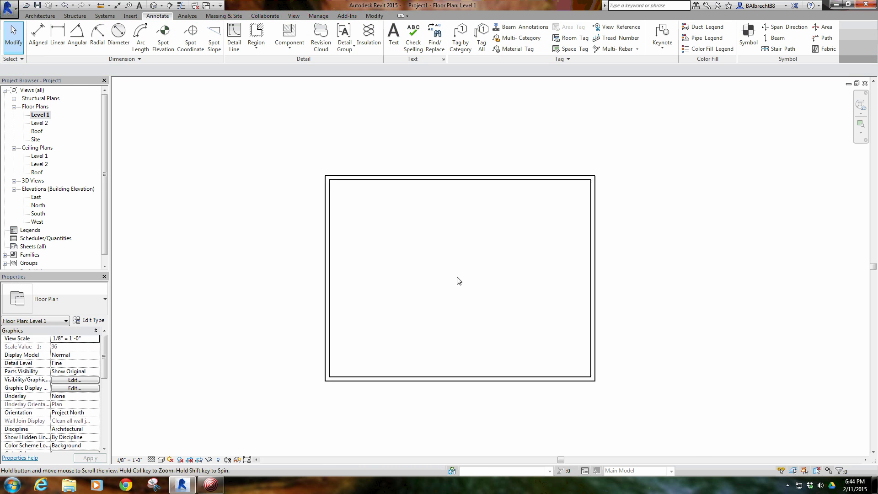
pyautogui.moveTo(458, 281); pyautogui.dragTo(434, 263, button='middle')
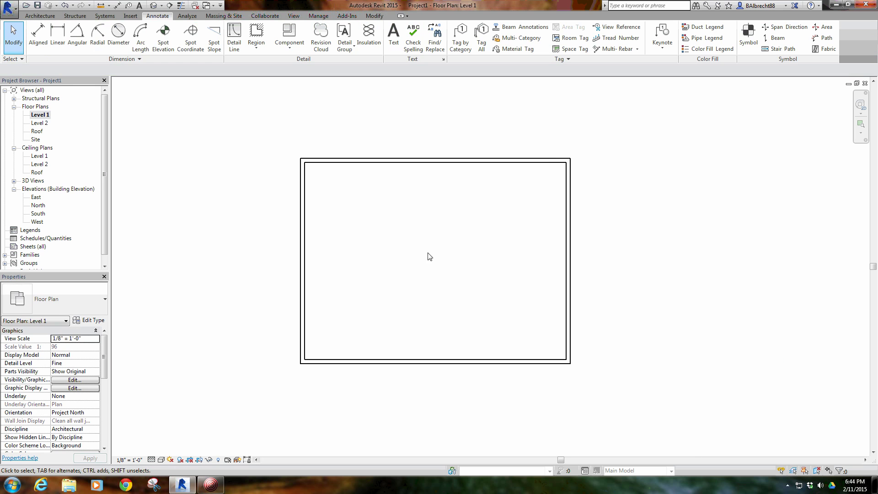
pyautogui.moveTo(410, 227); pyautogui.dragTo(432, 233, button='middle')
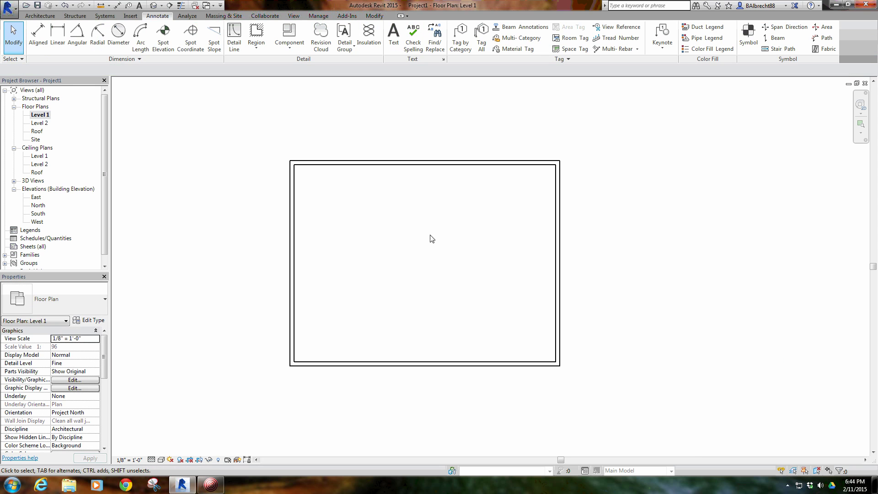
pyautogui.moveTo(424, 234); pyautogui.dragTo(429, 257, button='middle')
pyautogui.scroll(1, 404, 267)
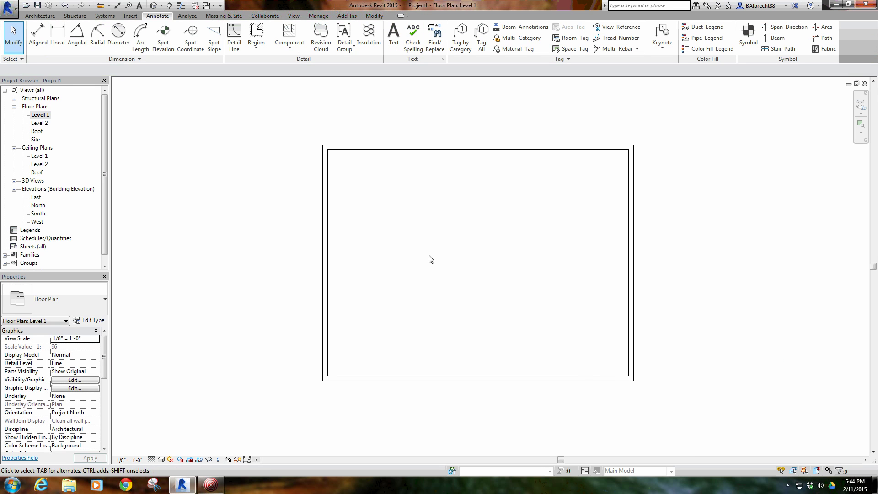